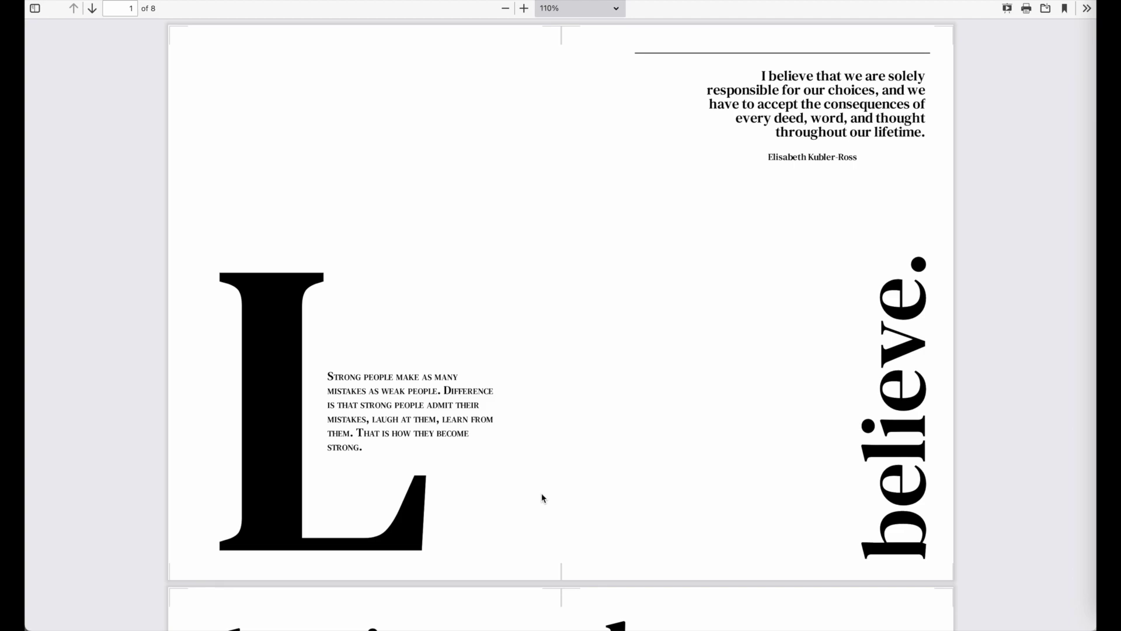
Step: Scroll through the 8-page quote PDF, then return to the Simplicity spread on page 7
scroll(541, 497, "down", 2)
scroll(541, 497, "up", 2)
scroll(541, 497, "down", 4)
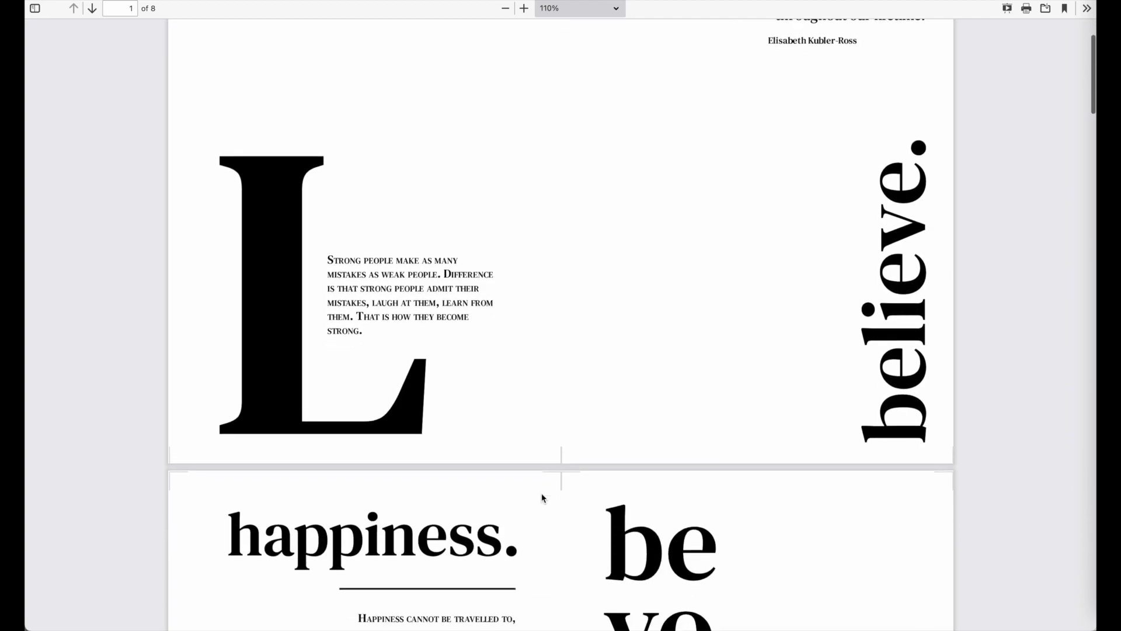
scroll(542, 497, "down", 6)
scroll(543, 497, "down", 3)
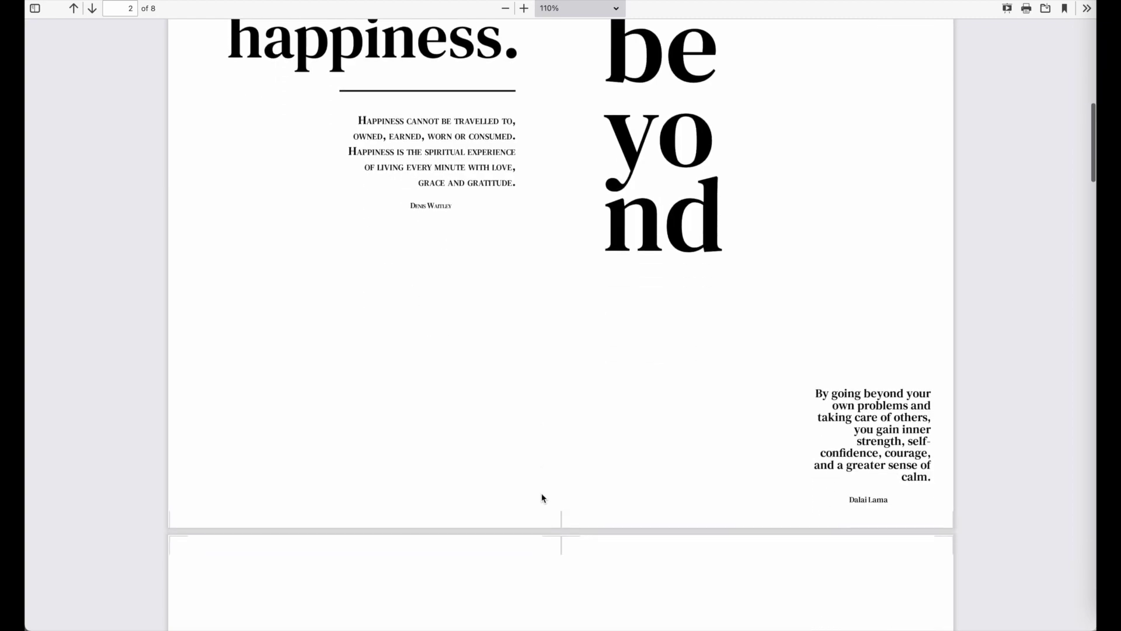
scroll(542, 498, "down", 6)
scroll(542, 497, "down", 10)
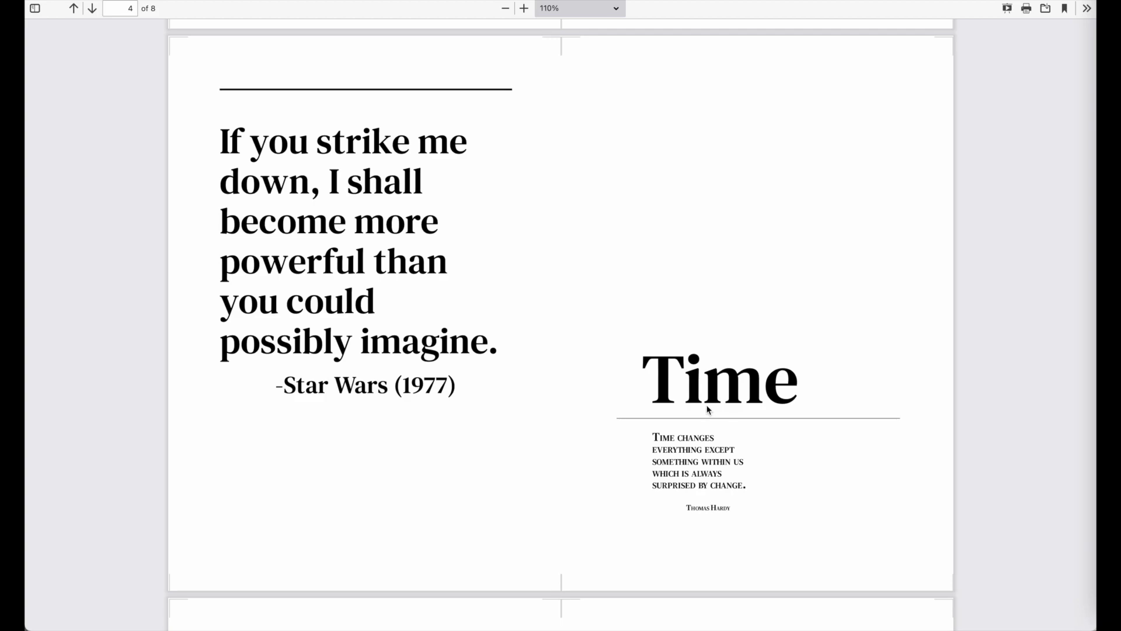
scroll(708, 408, "down", 9)
scroll(708, 408, "down", 2)
scroll(706, 409, "up", 2)
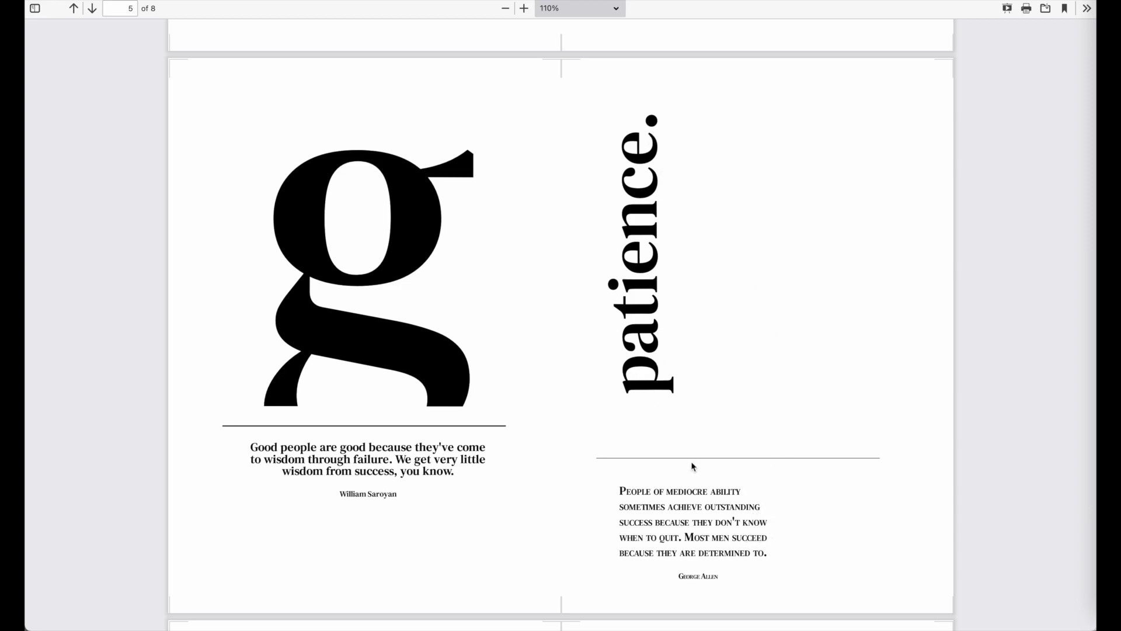
scroll(761, 535, "down", 10)
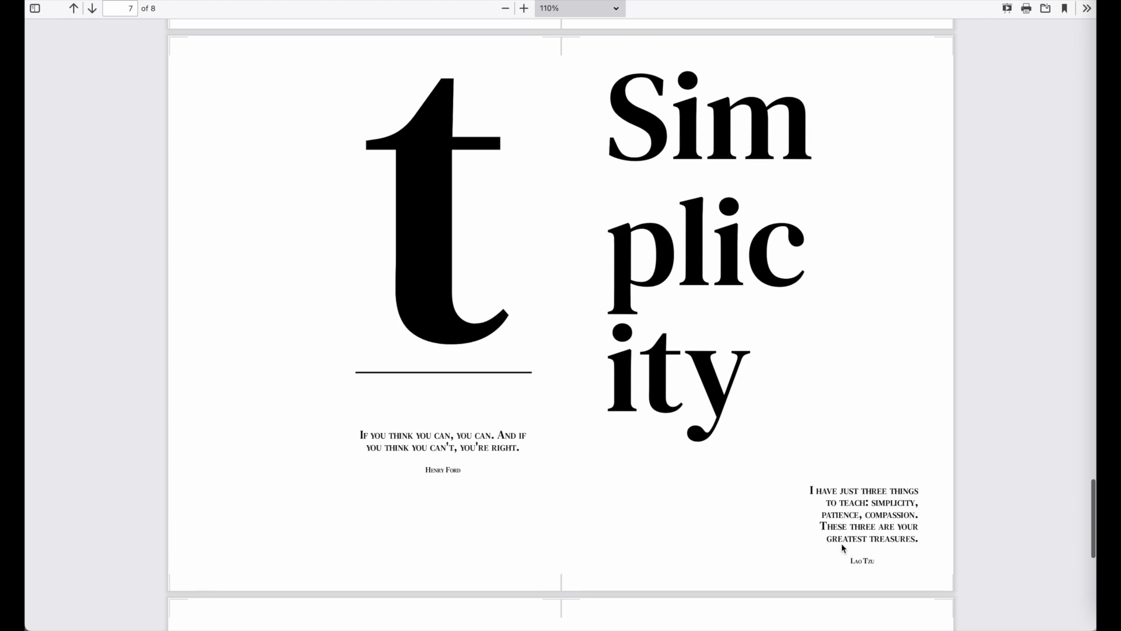
scroll(763, 344, "down", 7)
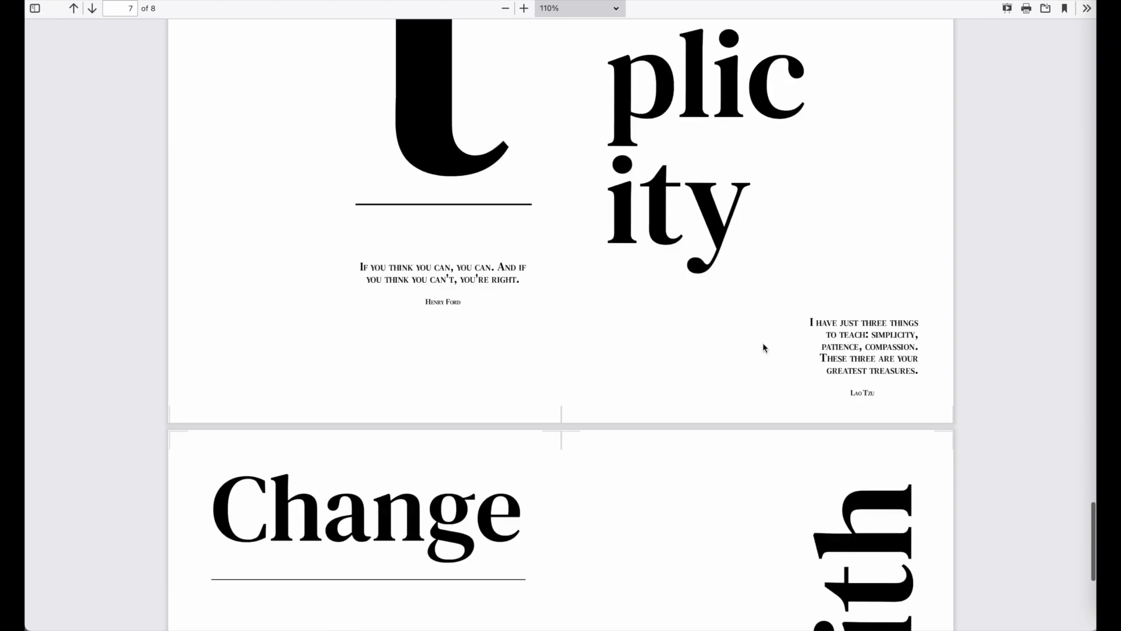
scroll(763, 345, "down", 2)
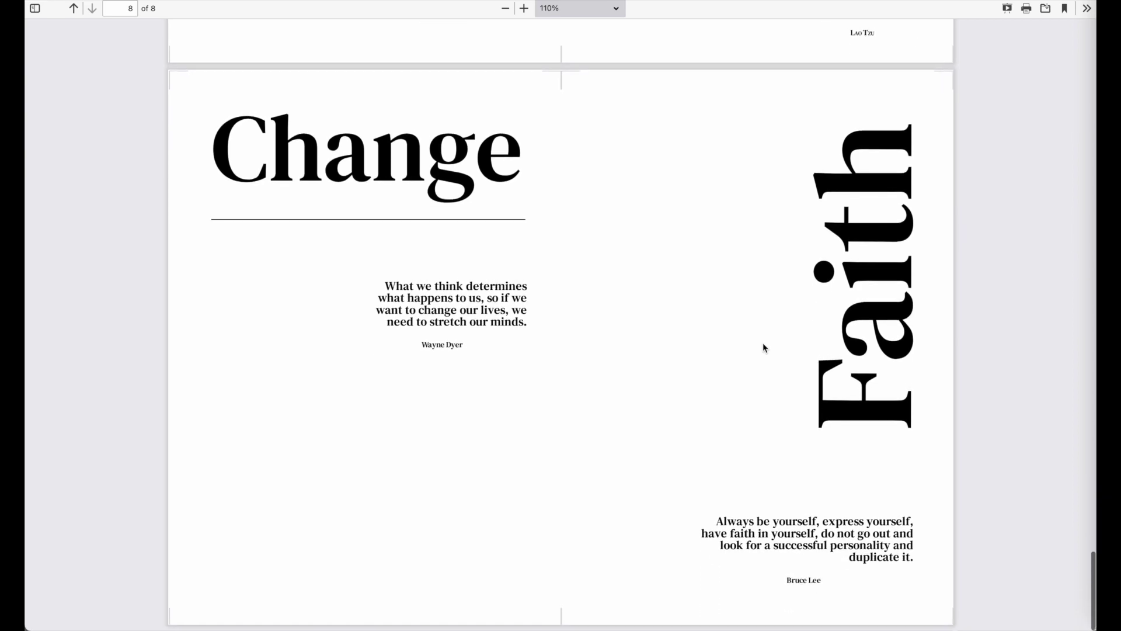
scroll(762, 343, "up", 1)
scroll(762, 343, "down", 1)
scroll(913, 397, "up", 10)
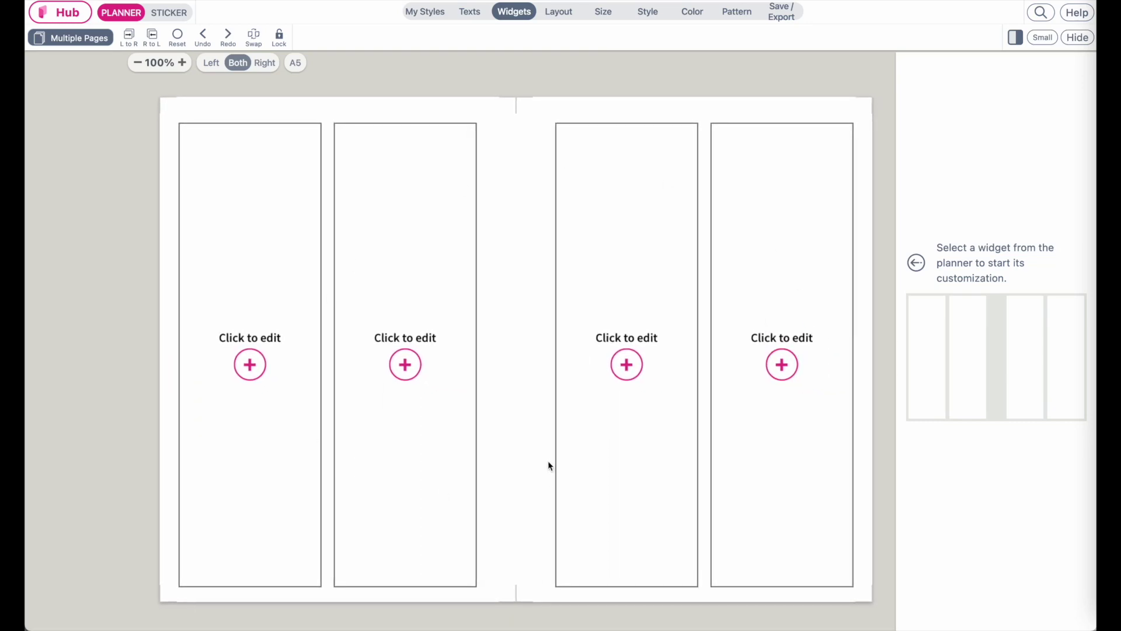
Step: Delete the two right-page and two left-page columns in Layout > Adjust layout, leaving both pages blank
left_click(558, 13)
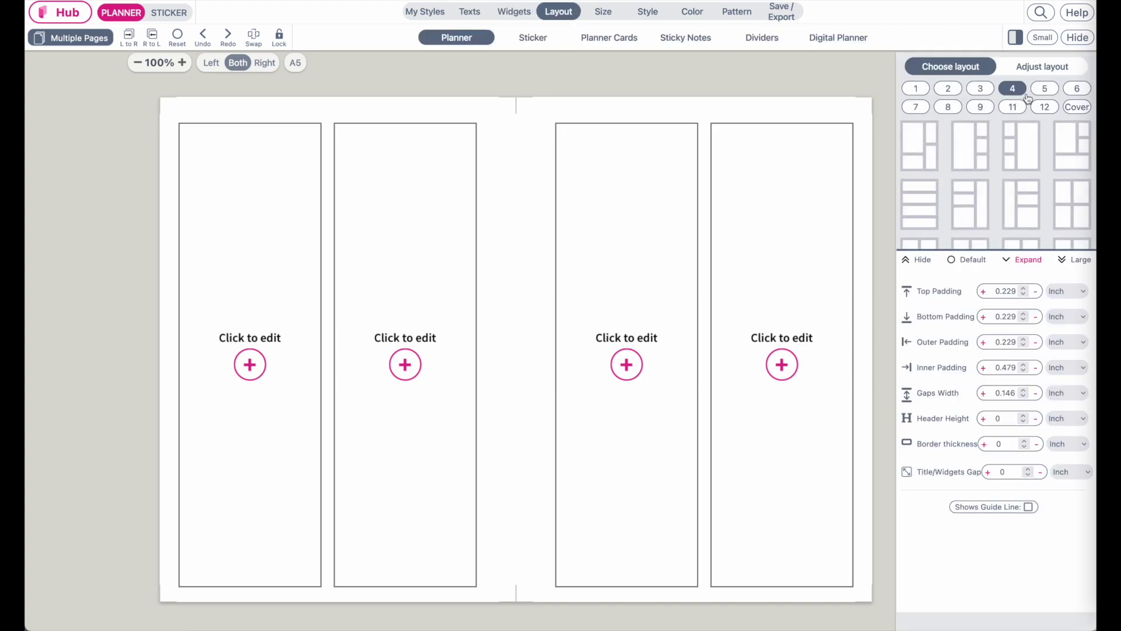
left_click(1045, 69)
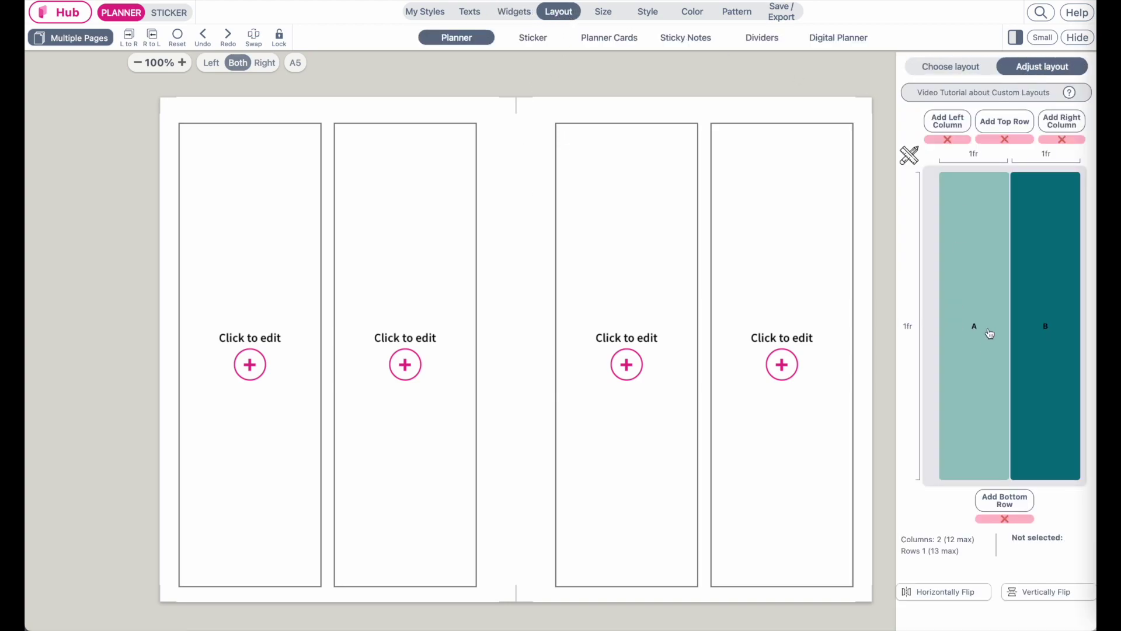
left_click(989, 331)
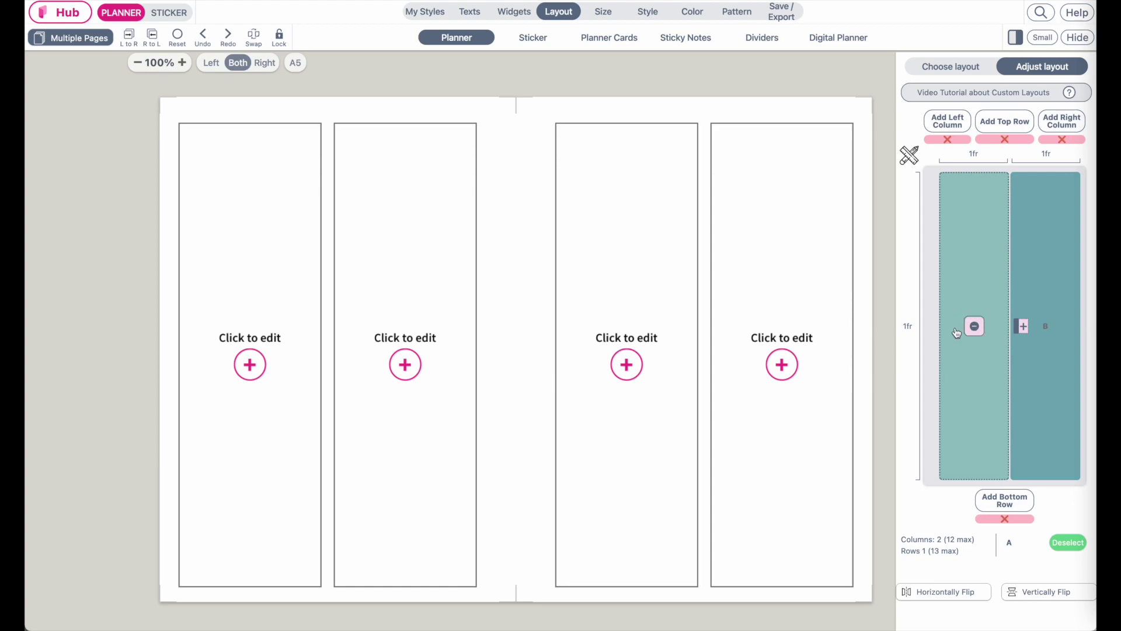
left_click(975, 327)
left_click(1054, 356)
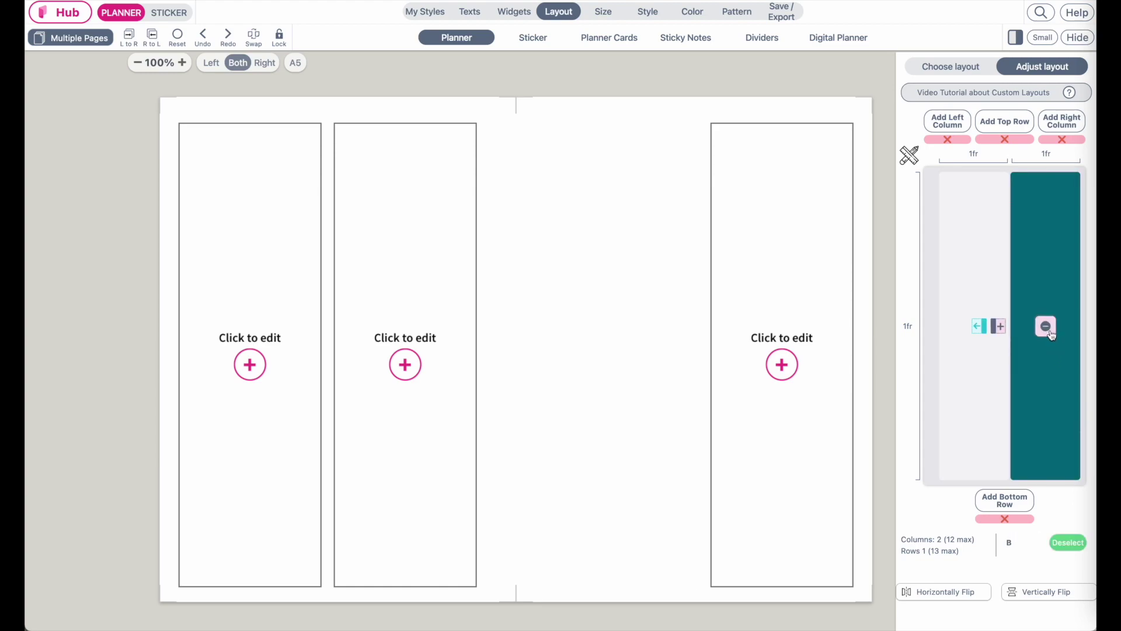
left_click(1046, 331)
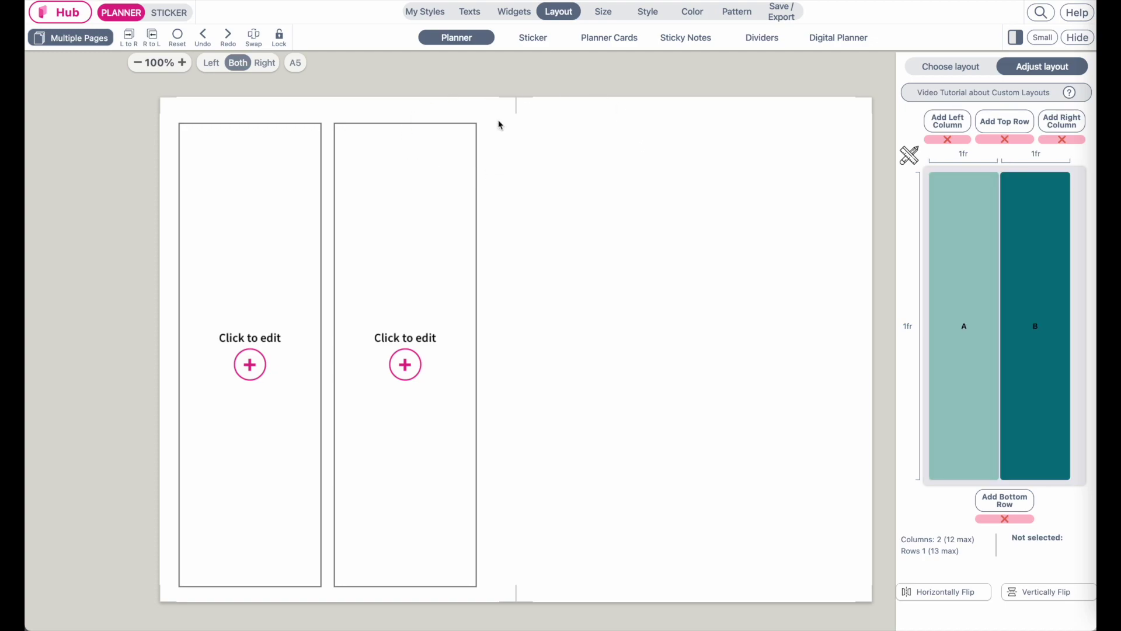
left_click(955, 330)
left_click(967, 325)
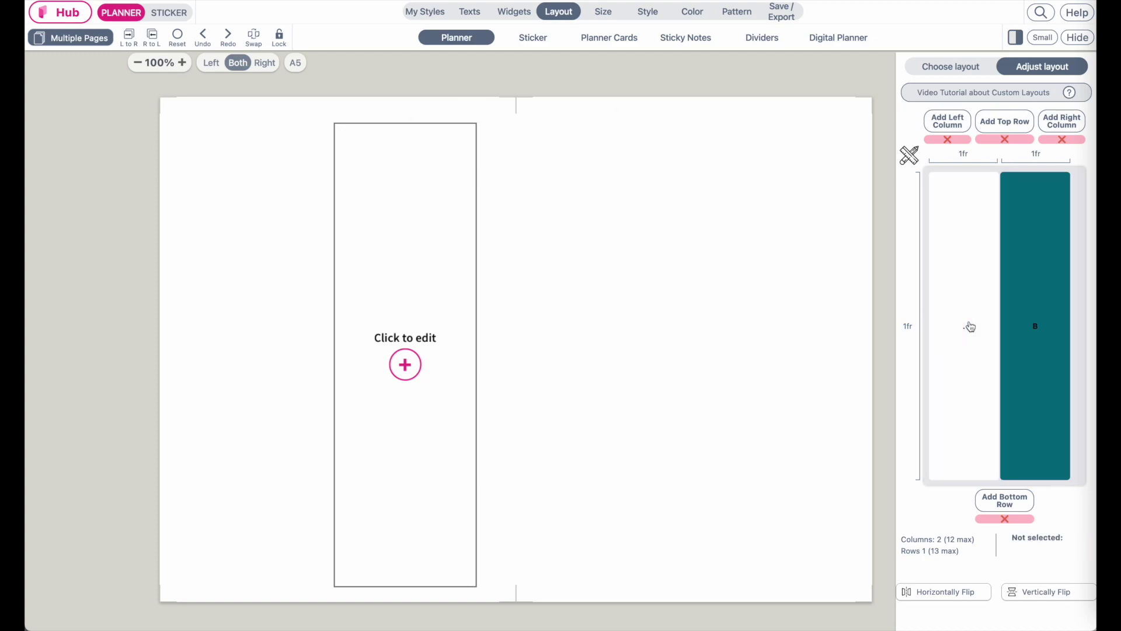
left_click(1032, 344)
left_click(1035, 327)
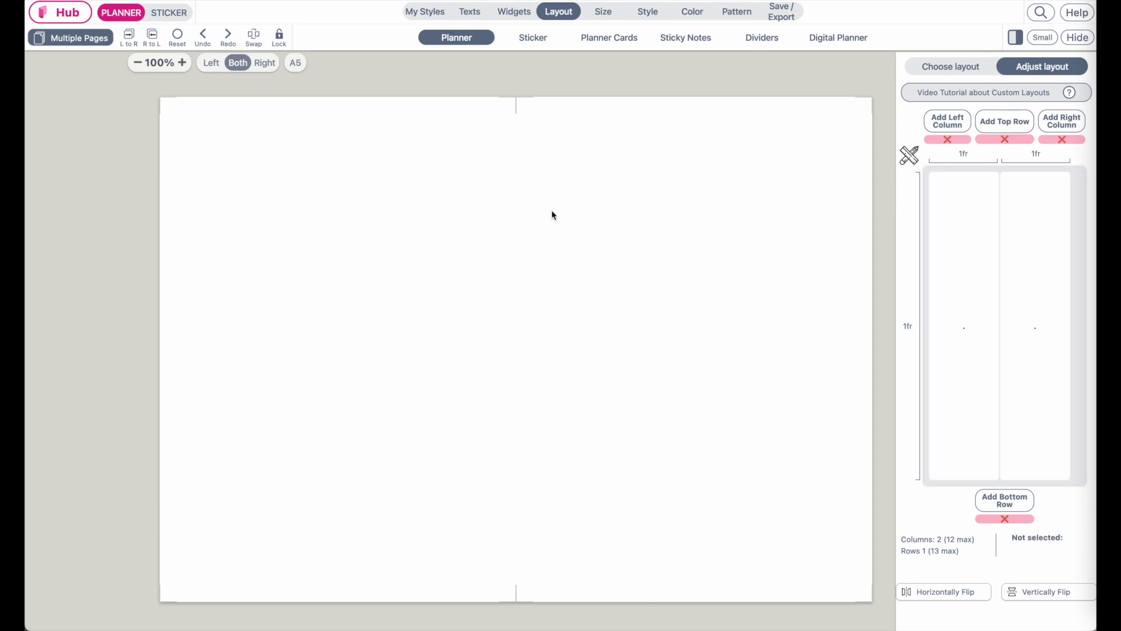
Step: Switch Hub to STICKER mode and show the Widgets library
left_click(169, 14)
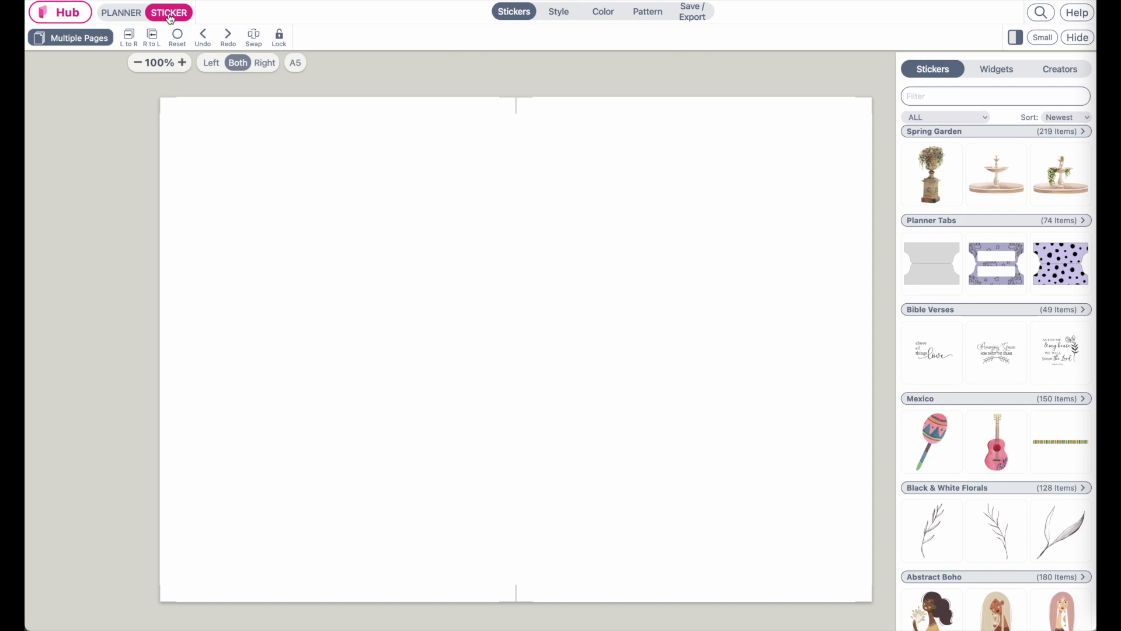
left_click(1004, 71)
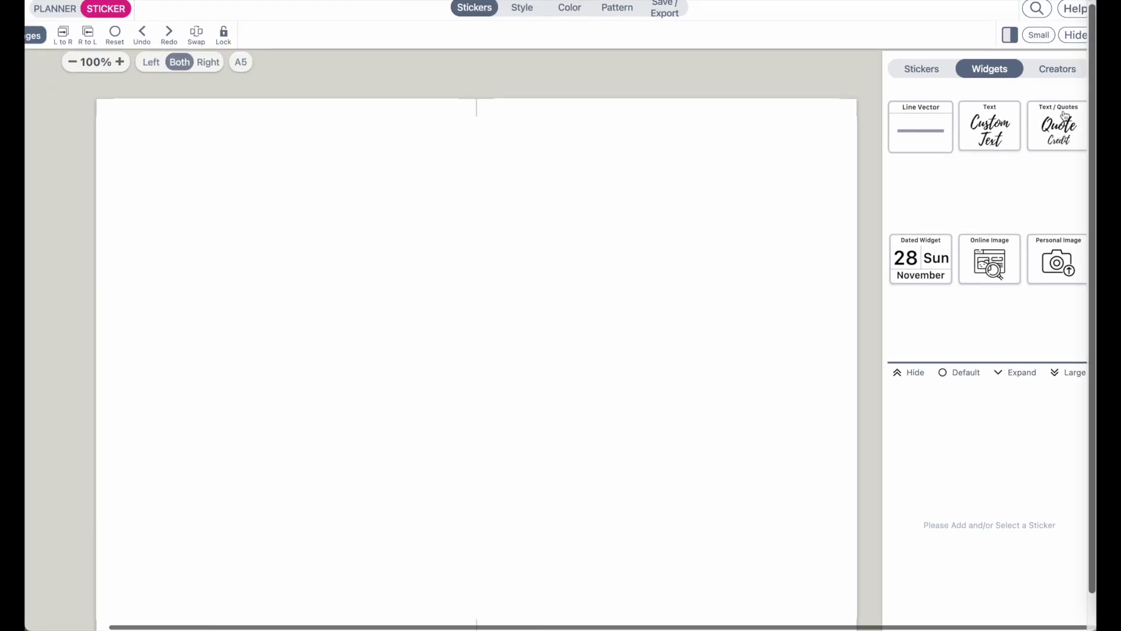
Step: Add a quote widget, move it onto the left page and enlarge it
left_click(1063, 139)
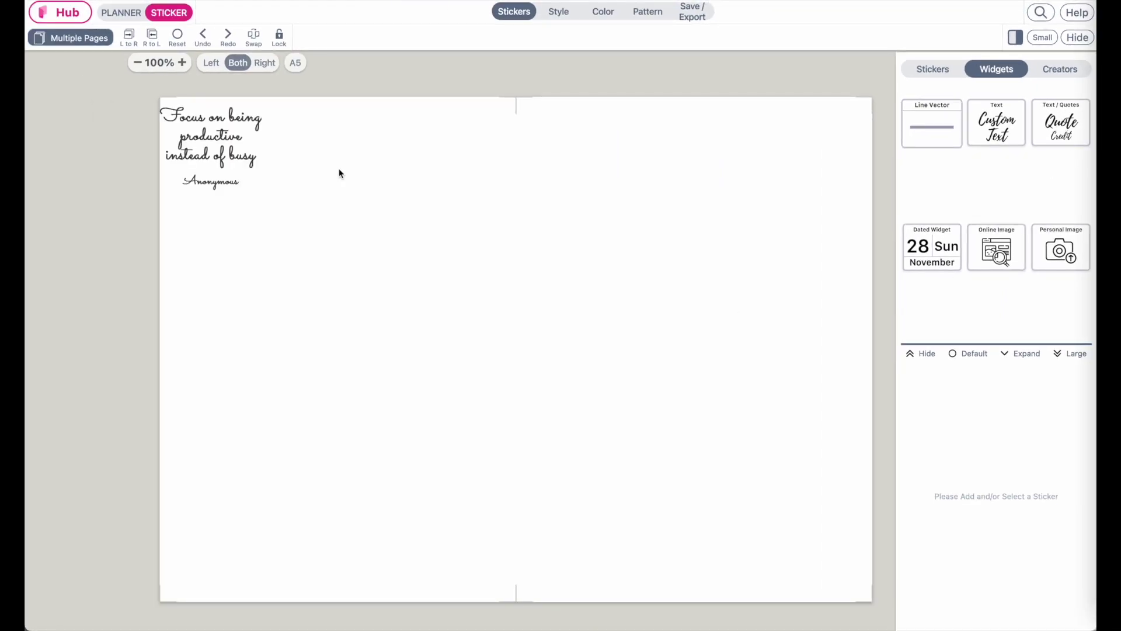
left_click(217, 122)
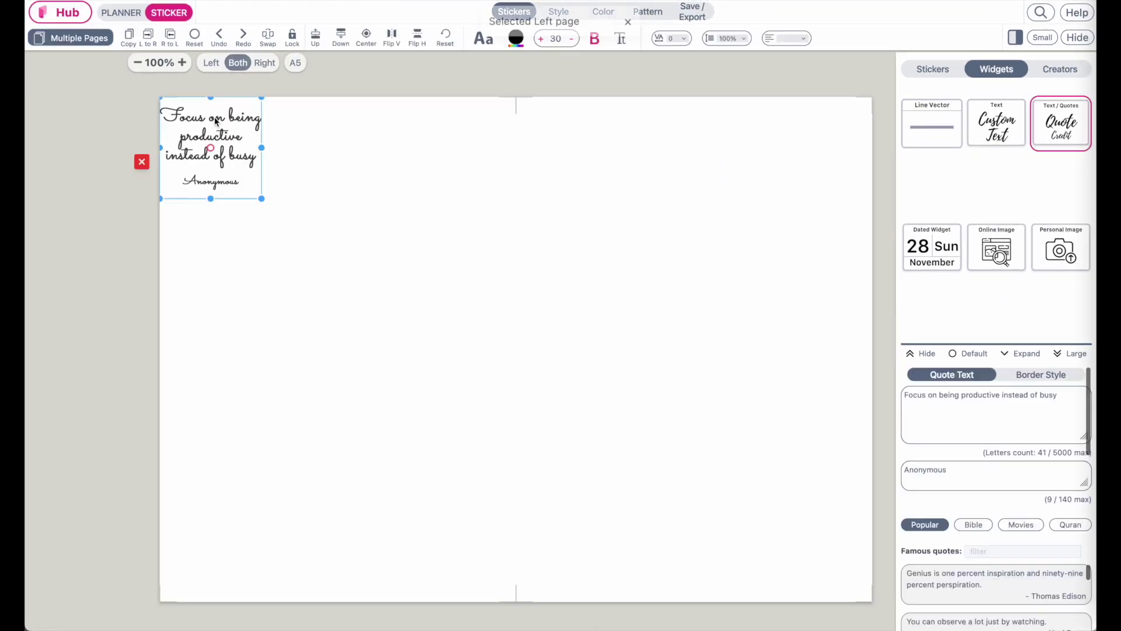
left_click_drag(217, 123, 250, 200)
left_click_drag(297, 275, 384, 341)
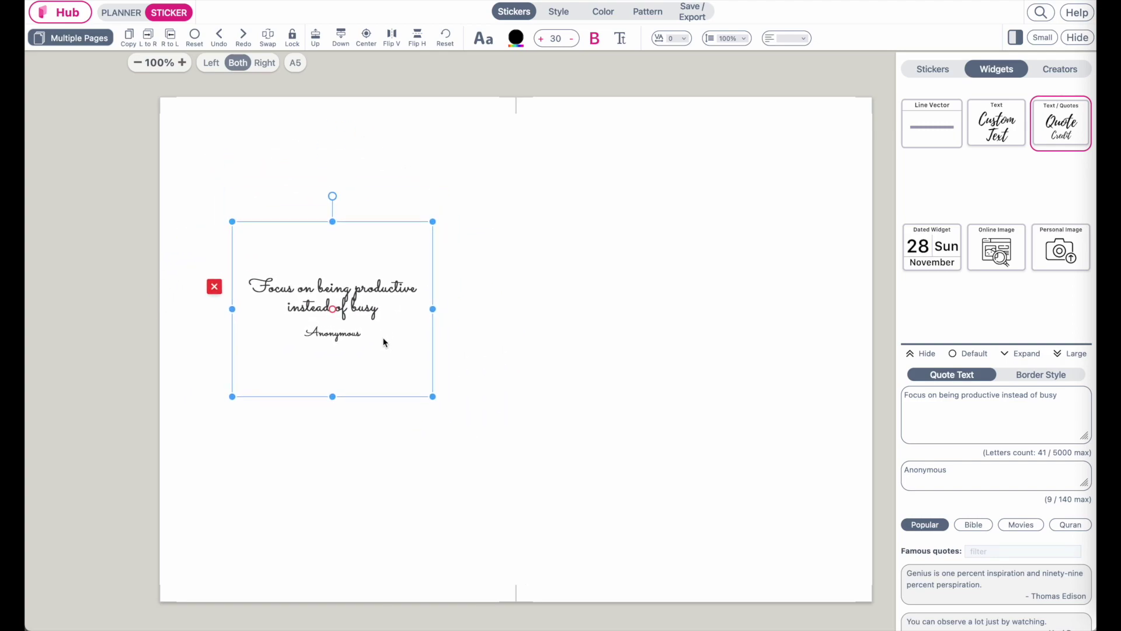
Step: Try Goethe, Lincoln, Yogi Berra, Lao Tzu and Sandburg quotes, settling on Byron Pulsifer's fate quote
scroll(974, 362, "down", 3)
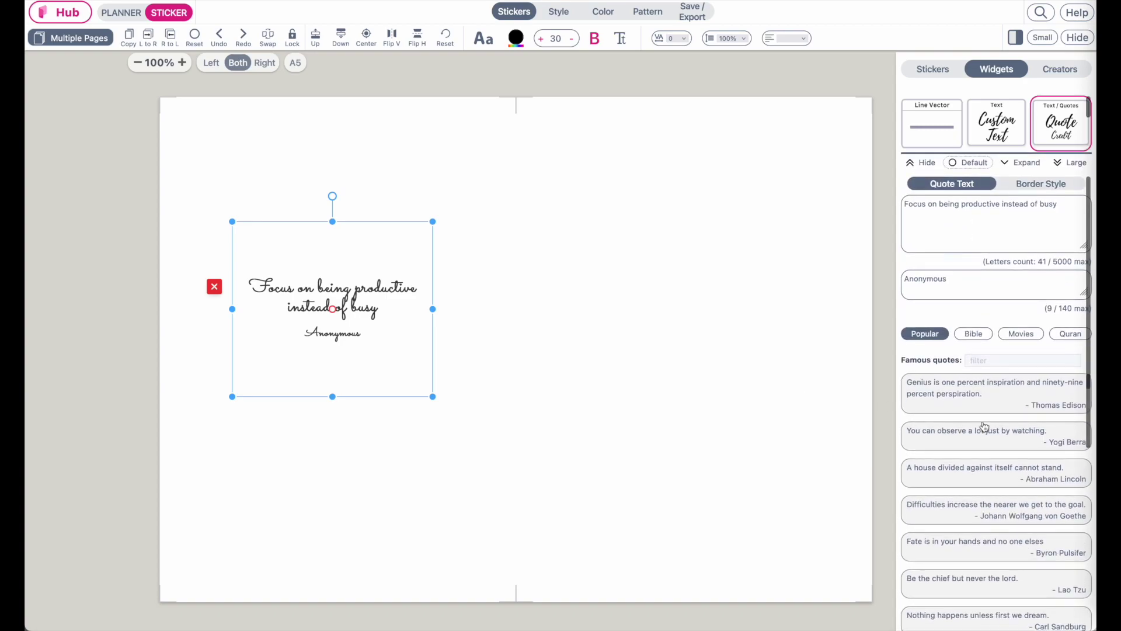
scroll(985, 474, "down", 2)
scroll(984, 476, "up", 1)
left_click(984, 474)
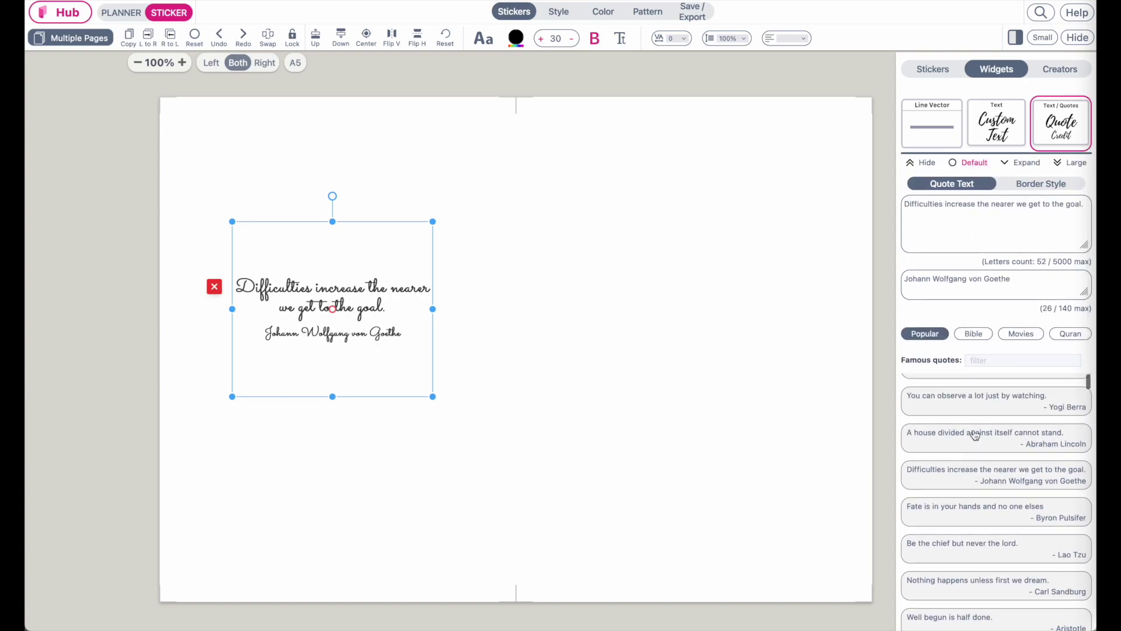
left_click(974, 435)
left_click(974, 409)
left_click(974, 513)
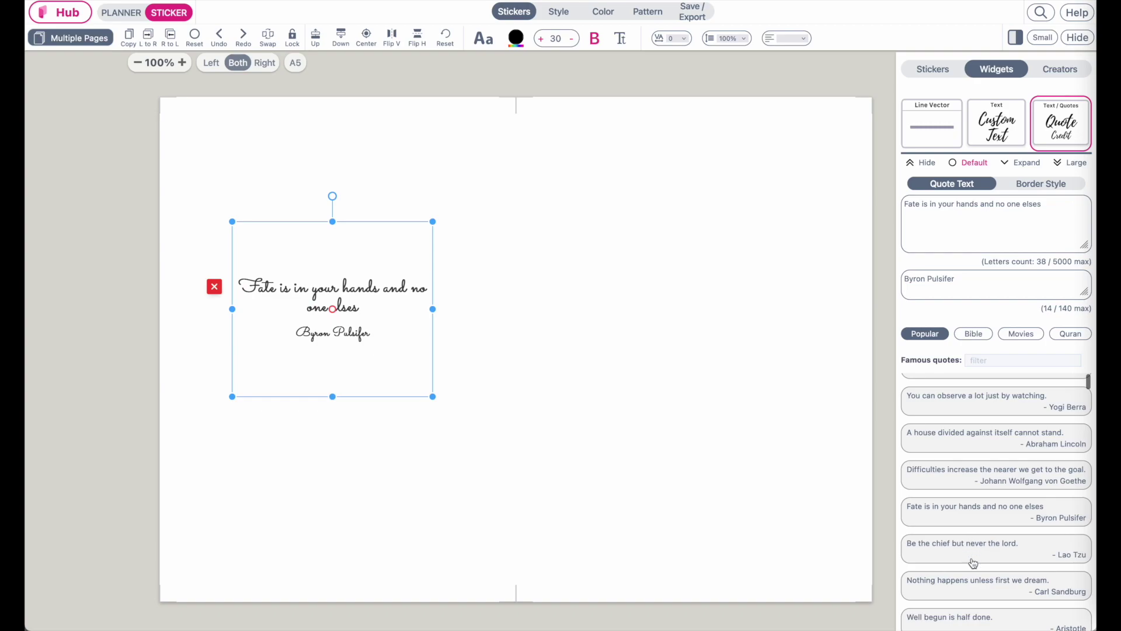
left_click(972, 562)
left_click(974, 589)
left_click(975, 513)
scroll(993, 420, "up", 2)
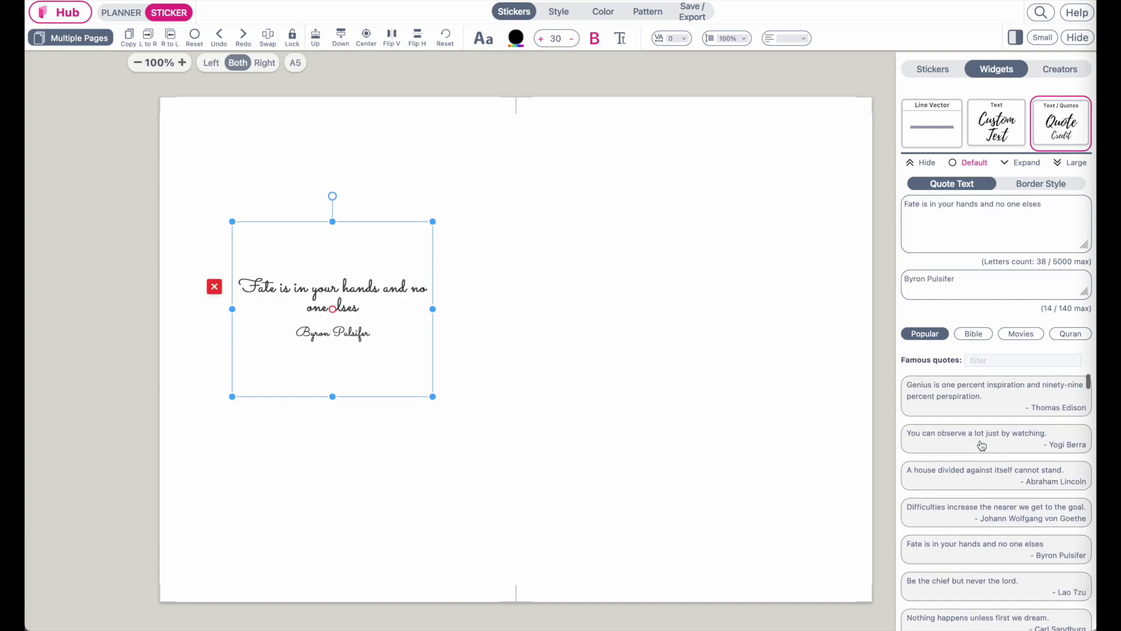
Step: Filter famous quotes by 'happines' and try the Pearl Buck, Thich Nhat Hanh and Napoleon Hill quotes
left_click(992, 361)
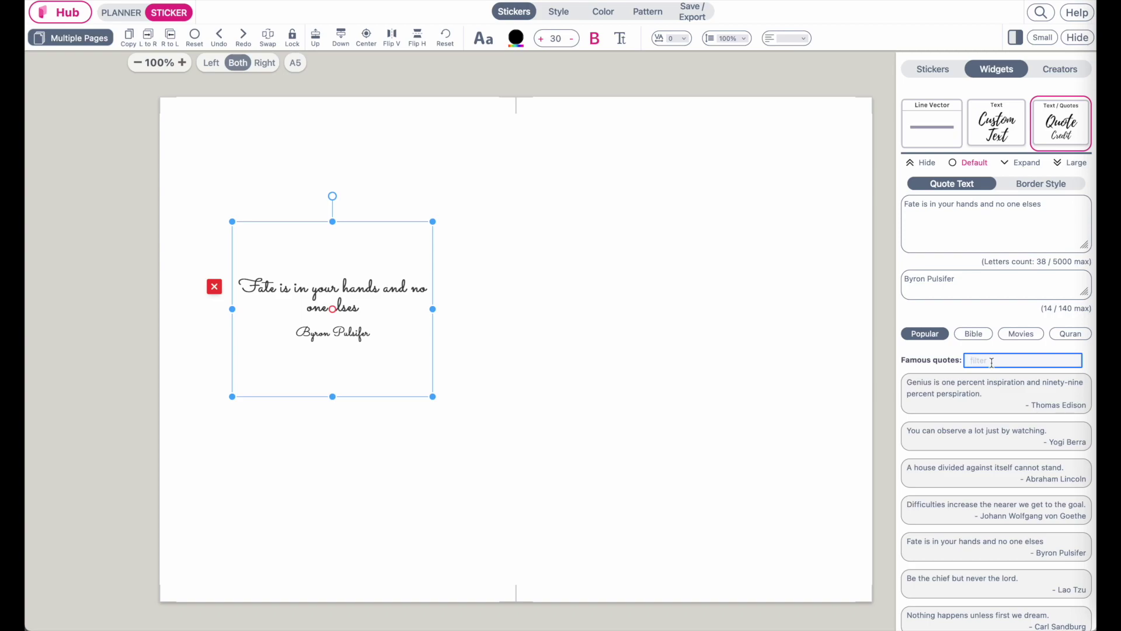
type("happiness")
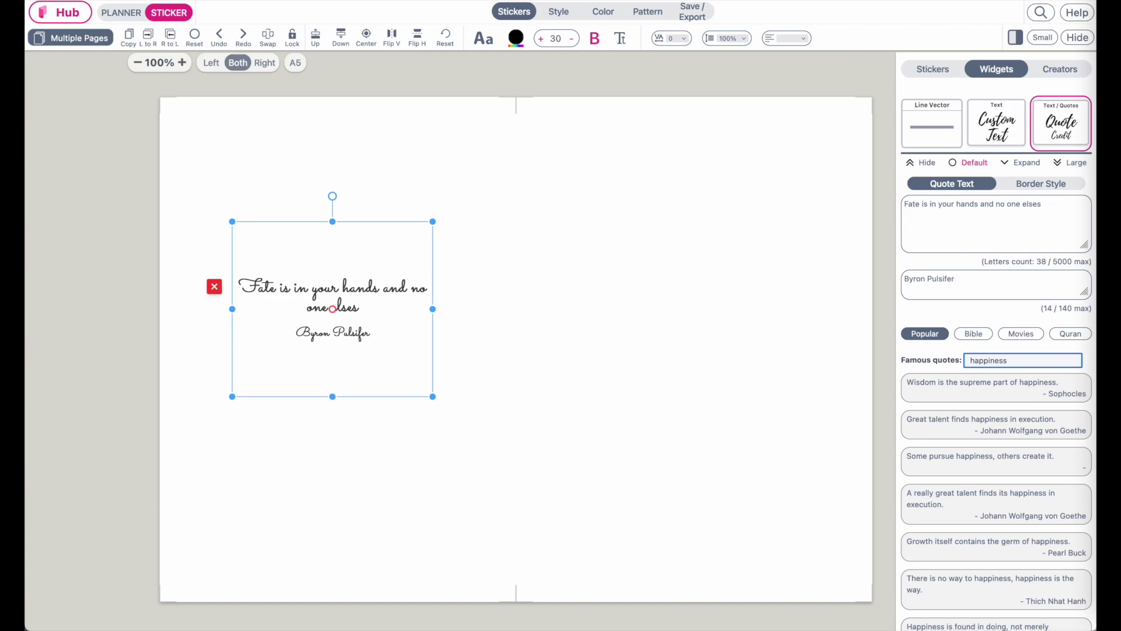
scroll(1045, 473, "down", 2)
left_click(1025, 457)
scroll(1024, 457, "down", 1)
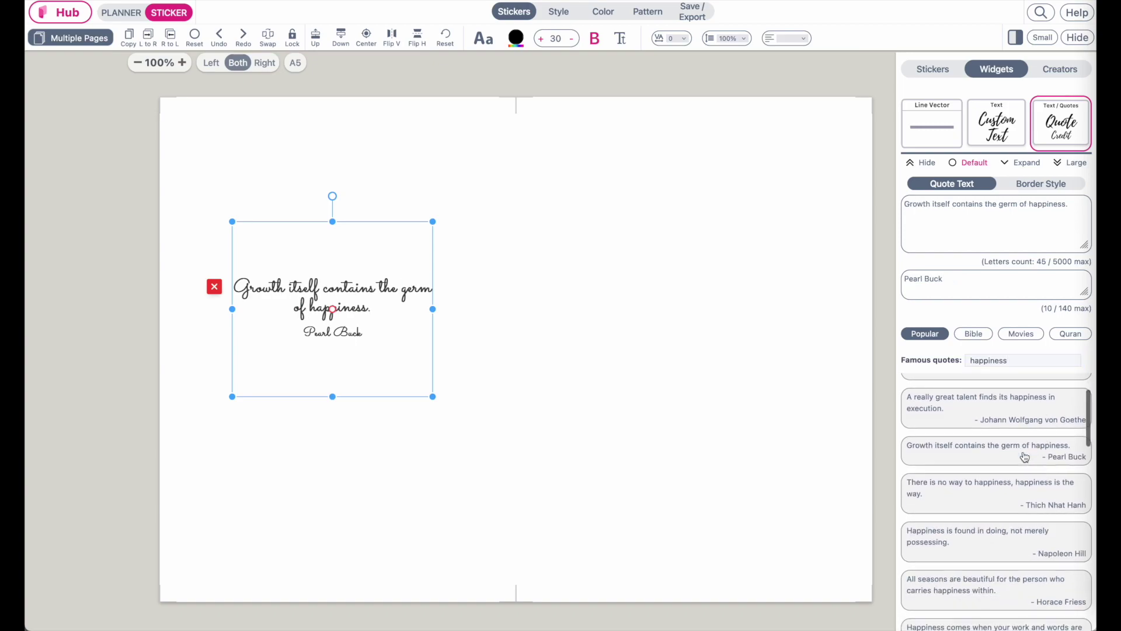
scroll(1025, 458, "down", 1)
left_click(1019, 457)
left_click(1003, 495)
Step: Try the Horace Friess, Buddha, Disraeli, Goethe, Dalai Lama and G. K. Chesterton happiness quotes
scroll(1003, 490, "down", 1)
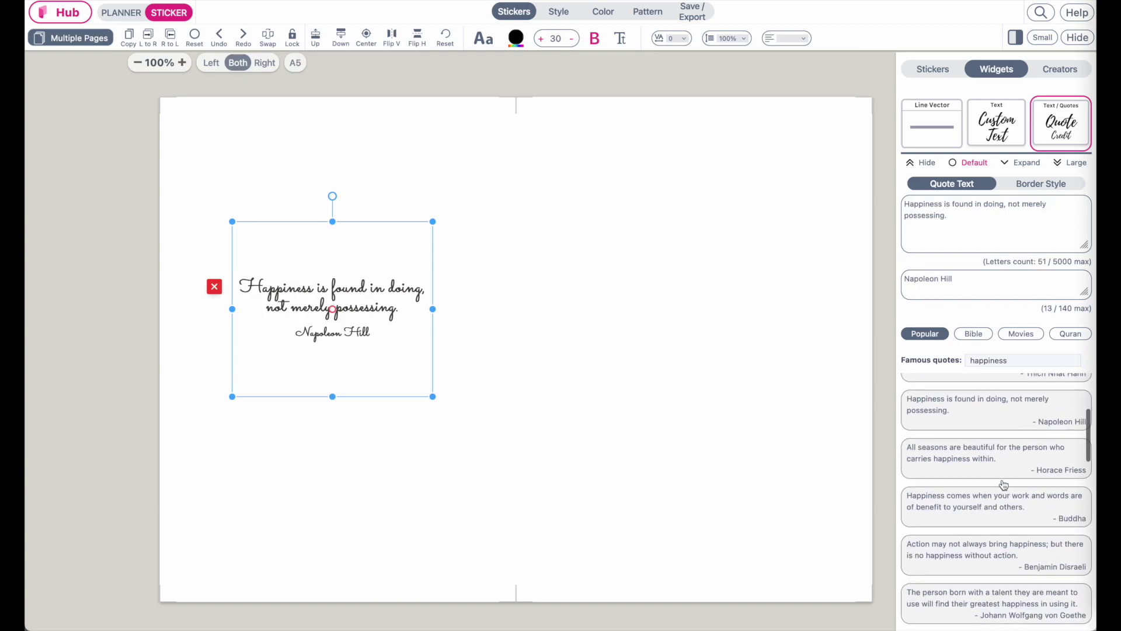
left_click(995, 462)
left_click(976, 523)
scroll(979, 523, "down", 1)
left_click(984, 501)
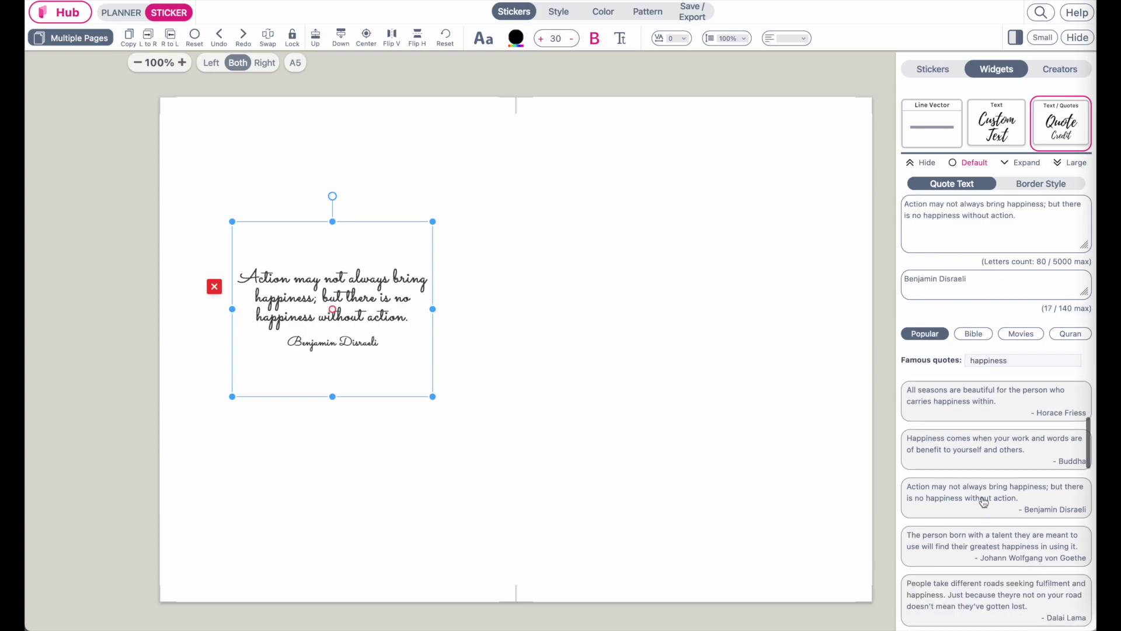
left_click(994, 535)
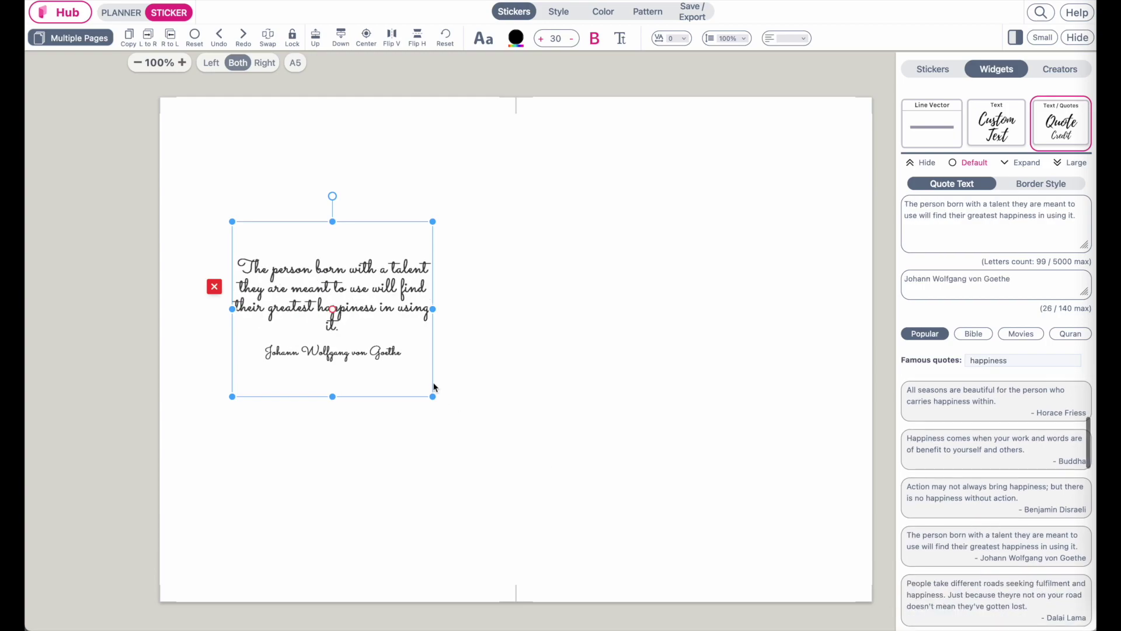
scroll(1045, 516, "down", 1)
left_click(1027, 536)
scroll(1026, 536, "down", 1)
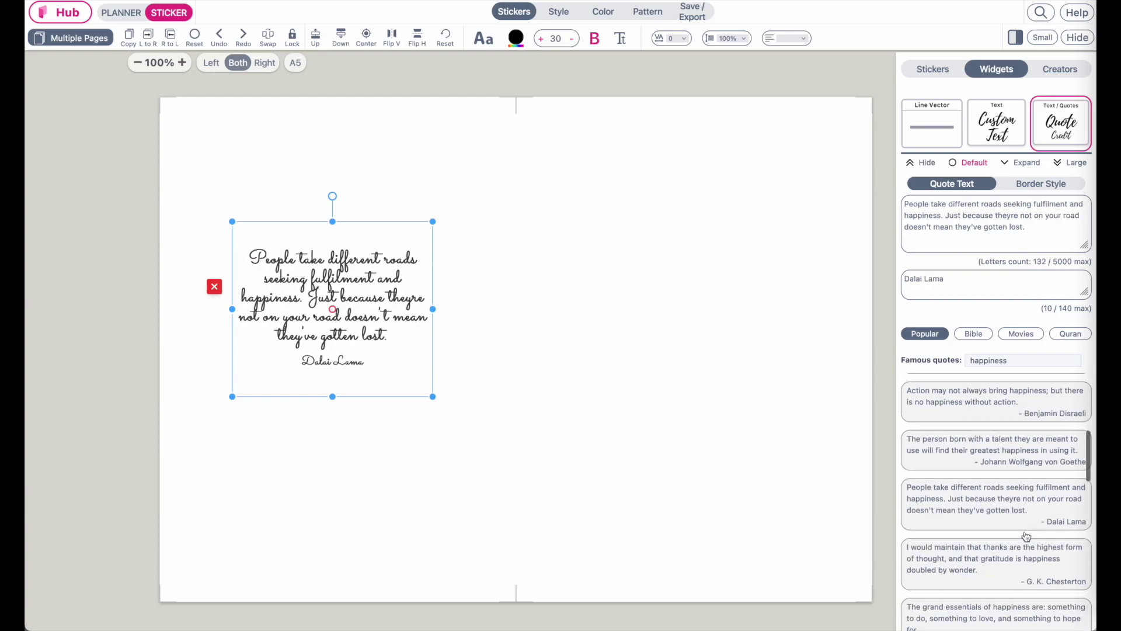
left_click(1027, 536)
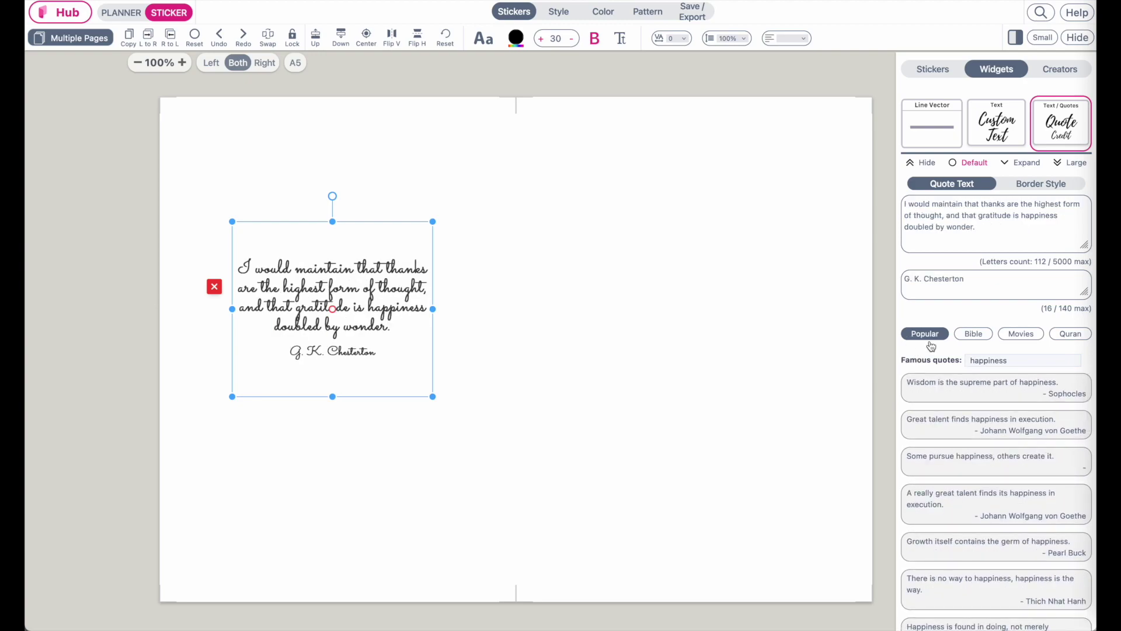
Step: Browse the Bible, Quran and Movies quote tabs, then filter movie quotes by 'star war'
left_click(979, 338)
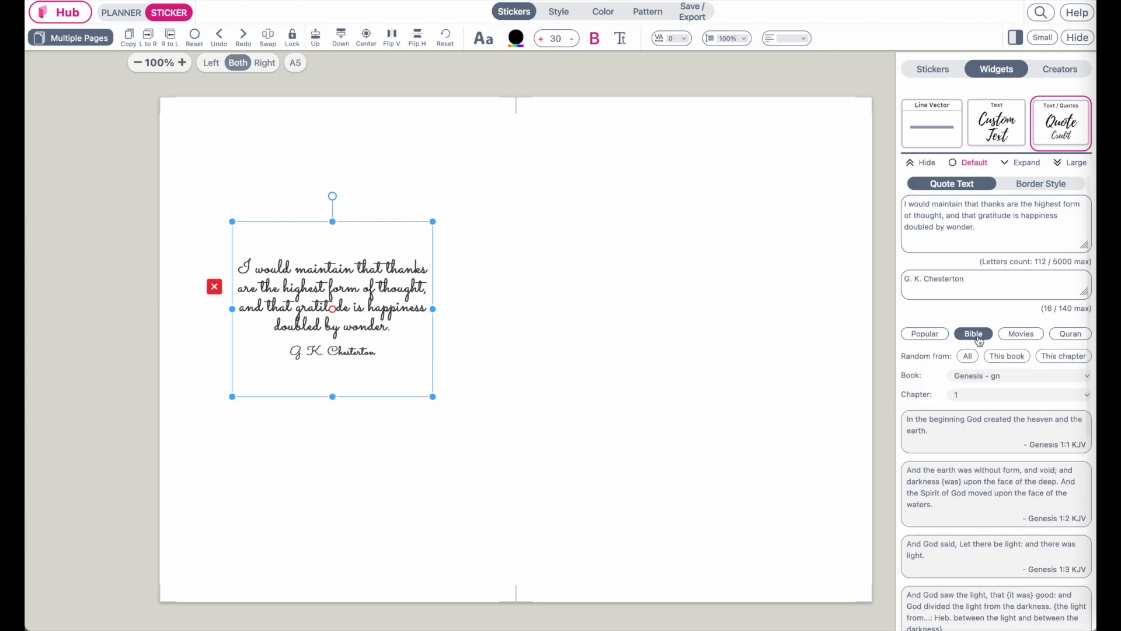
left_click(1022, 337)
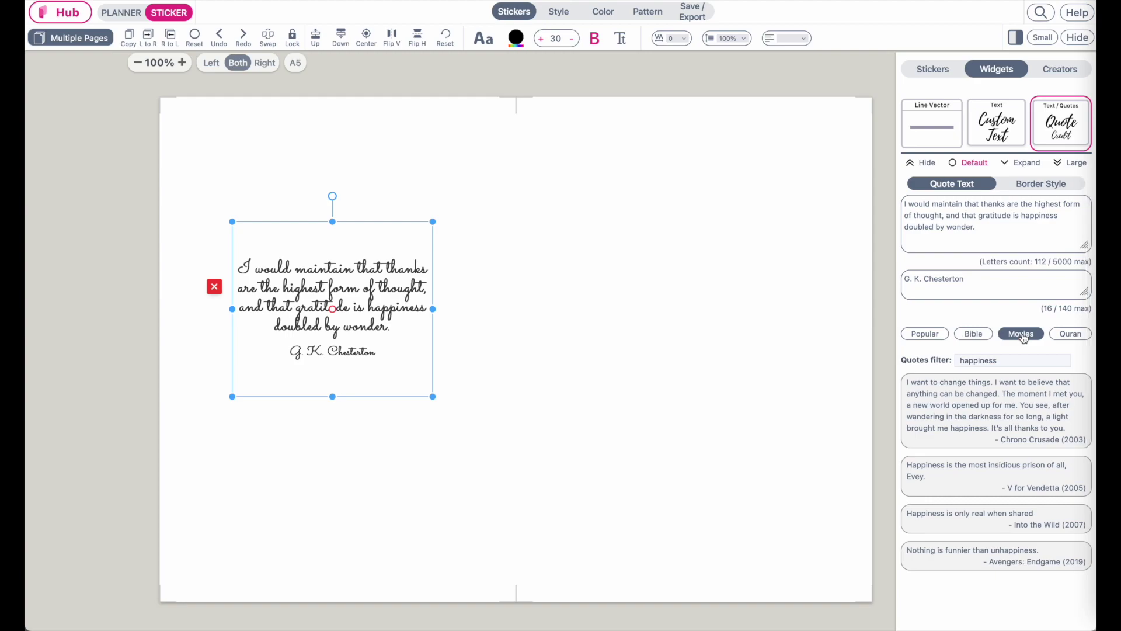
left_click(1070, 338)
left_click(1032, 339)
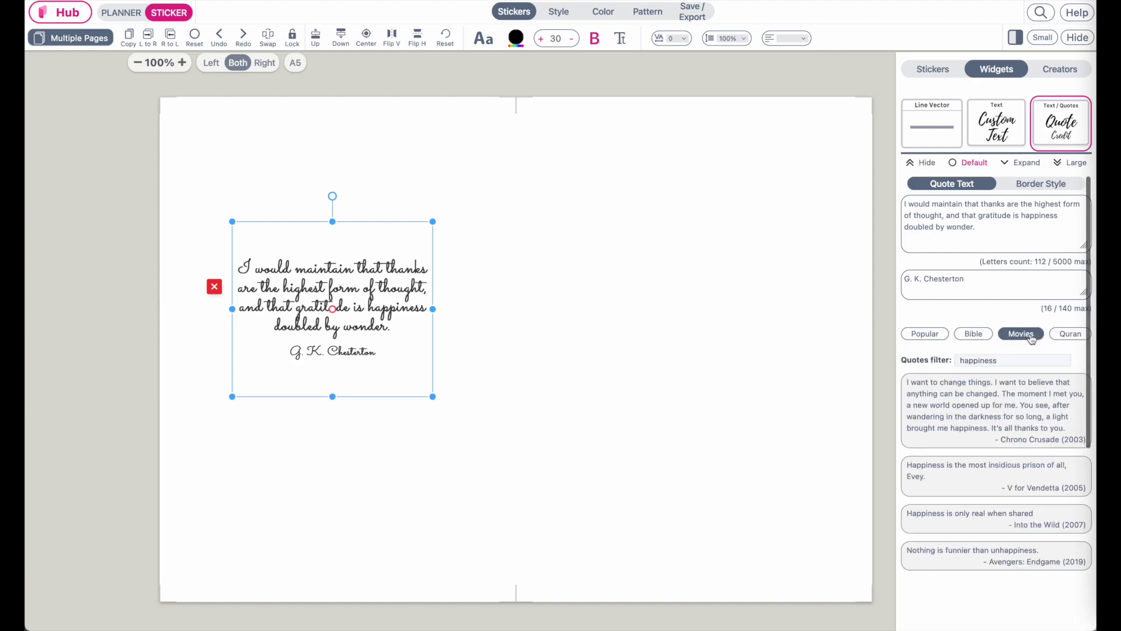
left_click_drag(1006, 360, 842, 366)
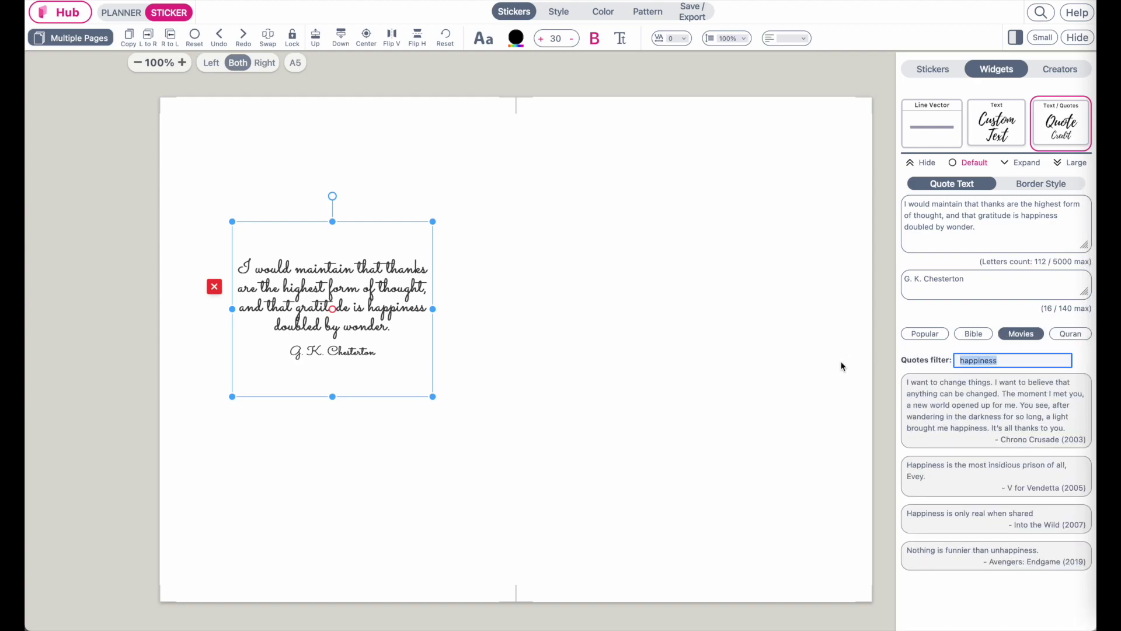
key("BackSpace")
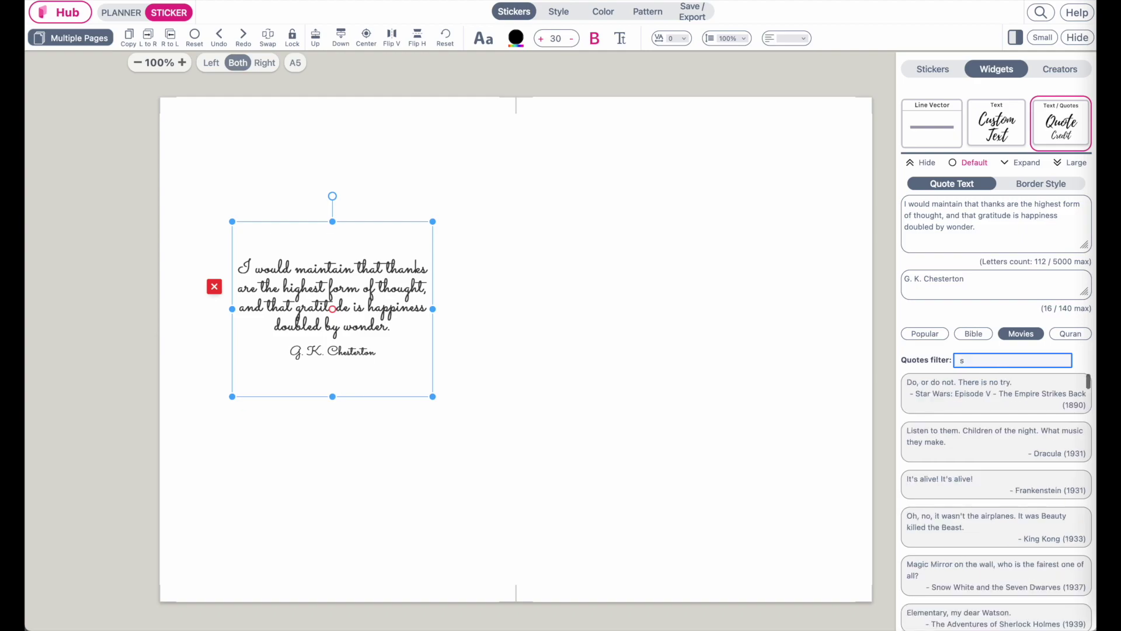
type("star")
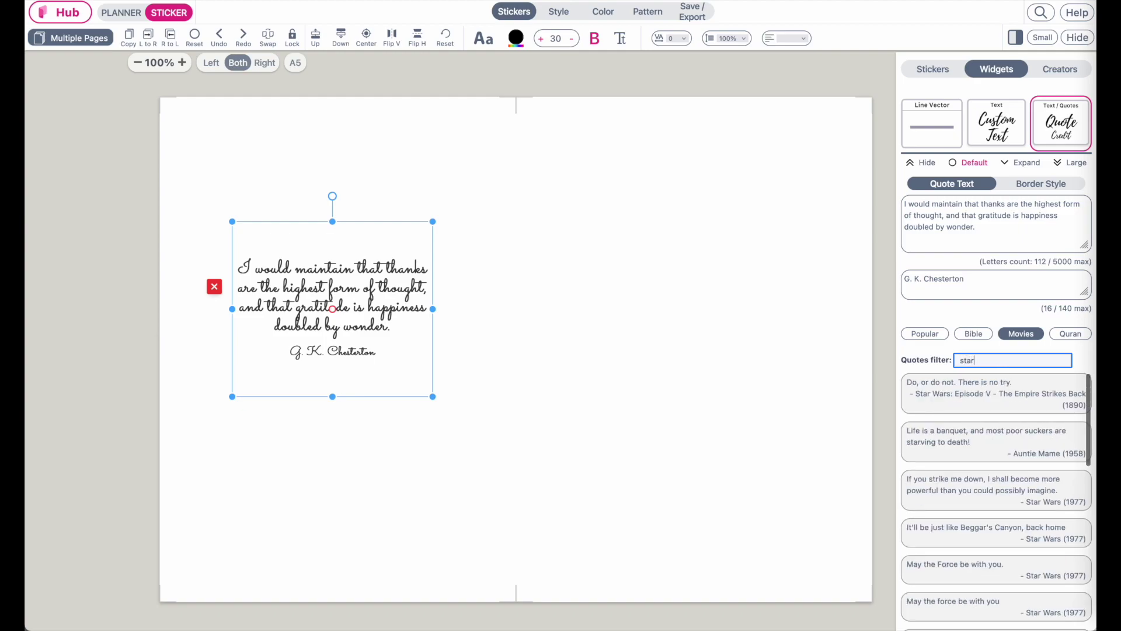
type(" wars")
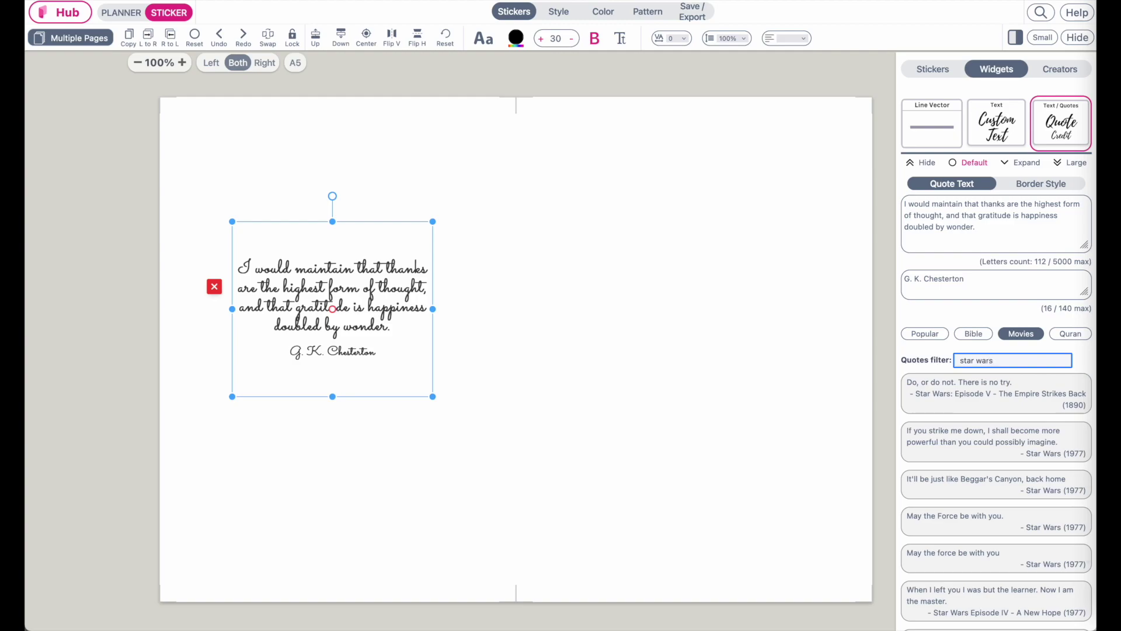
Step: Try 'Luke, I am your father.', 'It's a trap!', 'I am a Jedi…' and 'Do, or do not.'
scroll(975, 483, "down", 2)
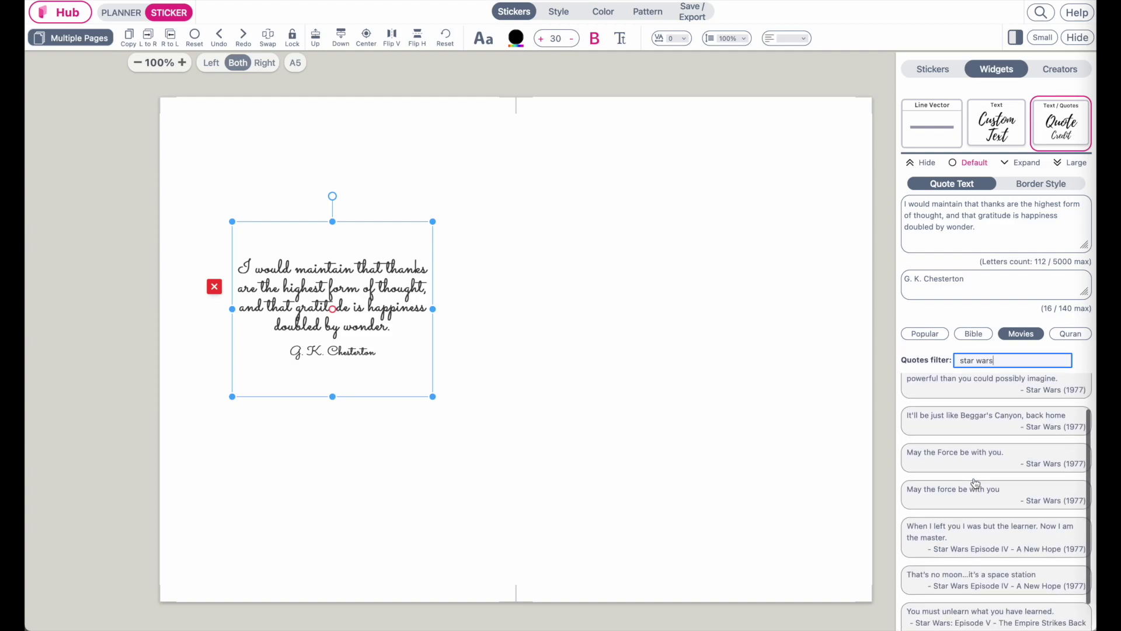
scroll(976, 484, "down", 5)
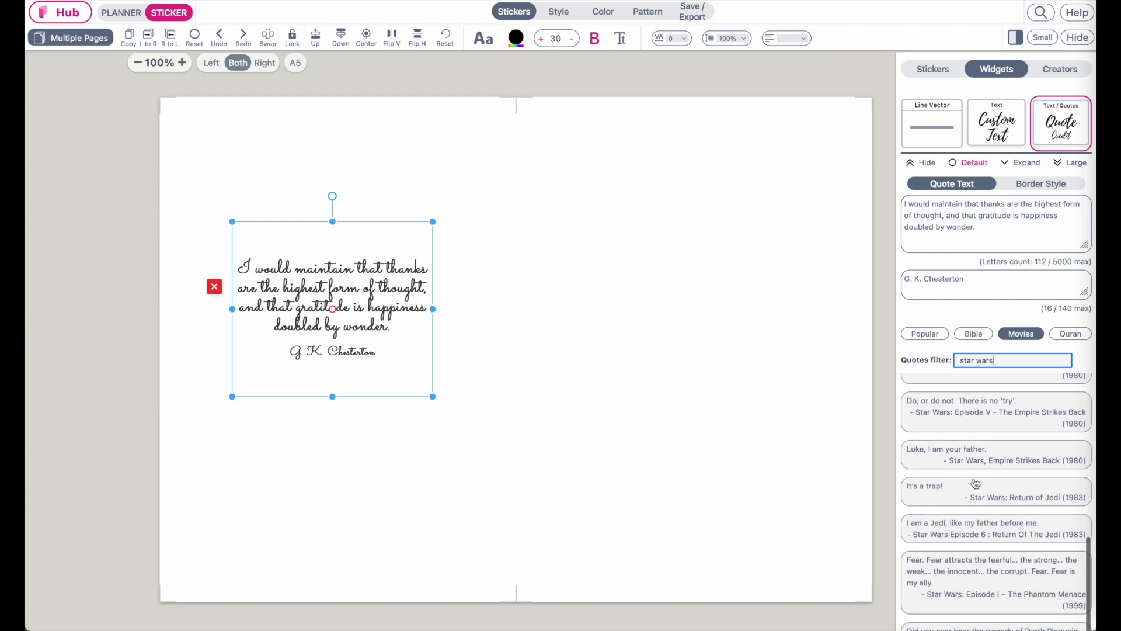
left_click(973, 459)
left_click(971, 496)
left_click(970, 527)
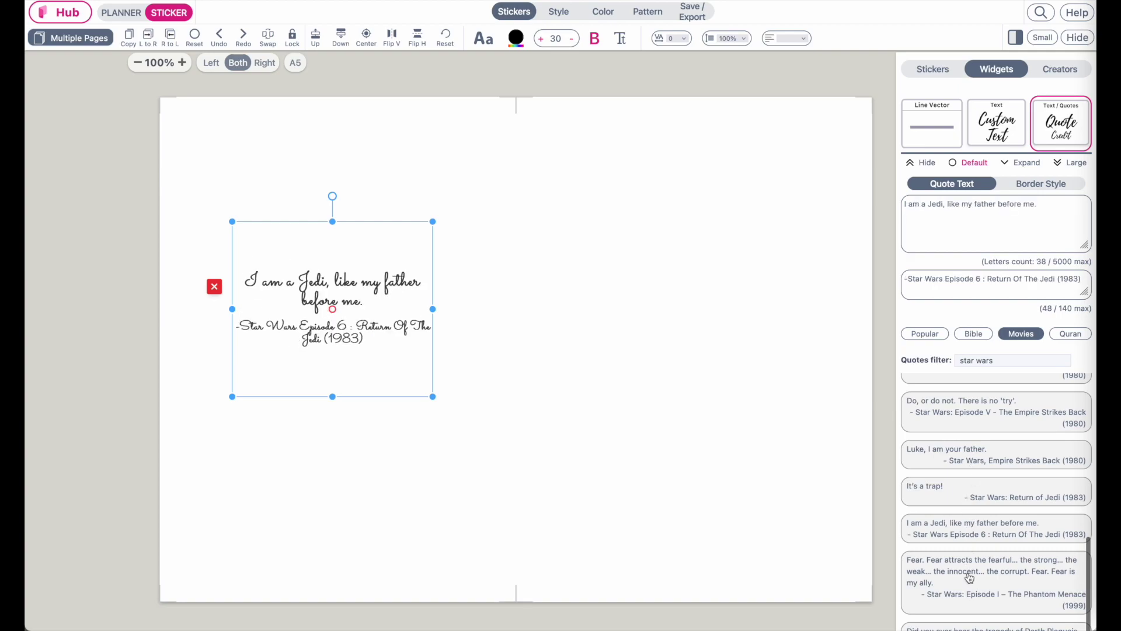
left_click(978, 426)
Step: Try 'You must unlearn what you have learned.', the Episode IV learner quote and 'May the Force be with you'
scroll(977, 427, "up", 2)
left_click(972, 443)
scroll(972, 443, "up", 2)
left_click(972, 442)
scroll(973, 444, "up", 2)
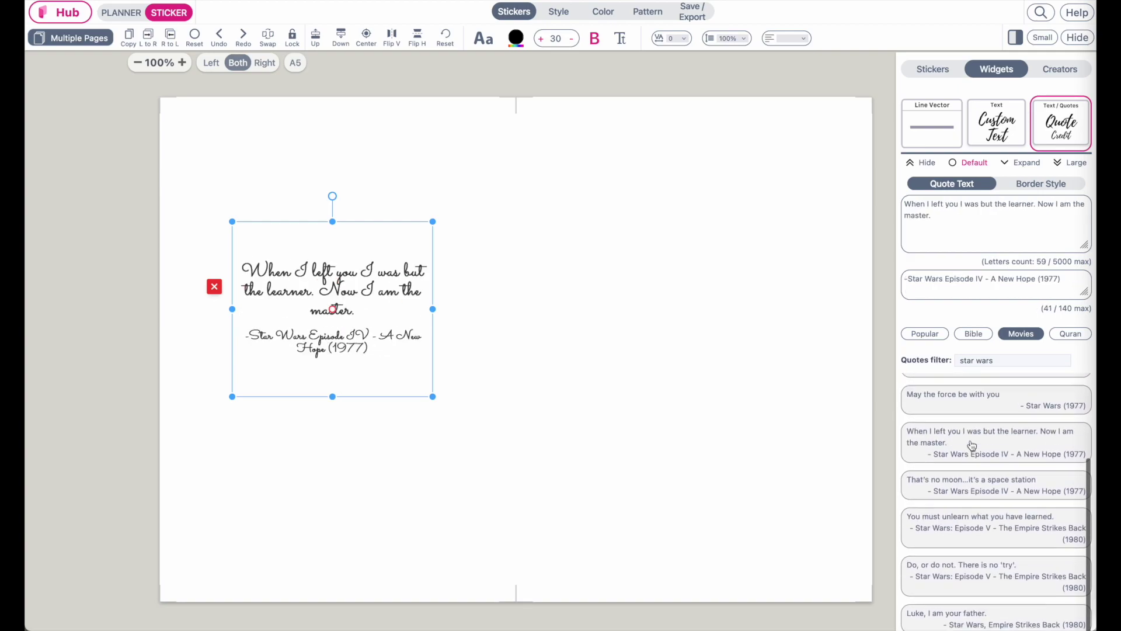
left_click(972, 445)
left_click(993, 360)
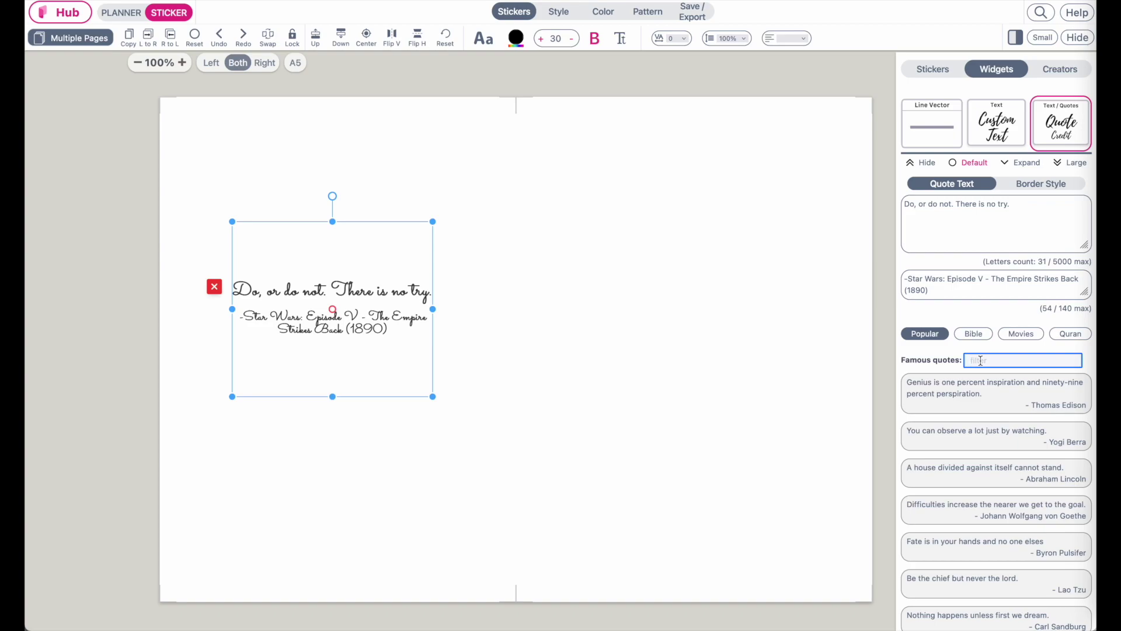
Step: Filter quotes by 'forgiven', apply Gandhi's 'The weak can never forgive…' quote, and reposition it slightly lower
type("forgi")
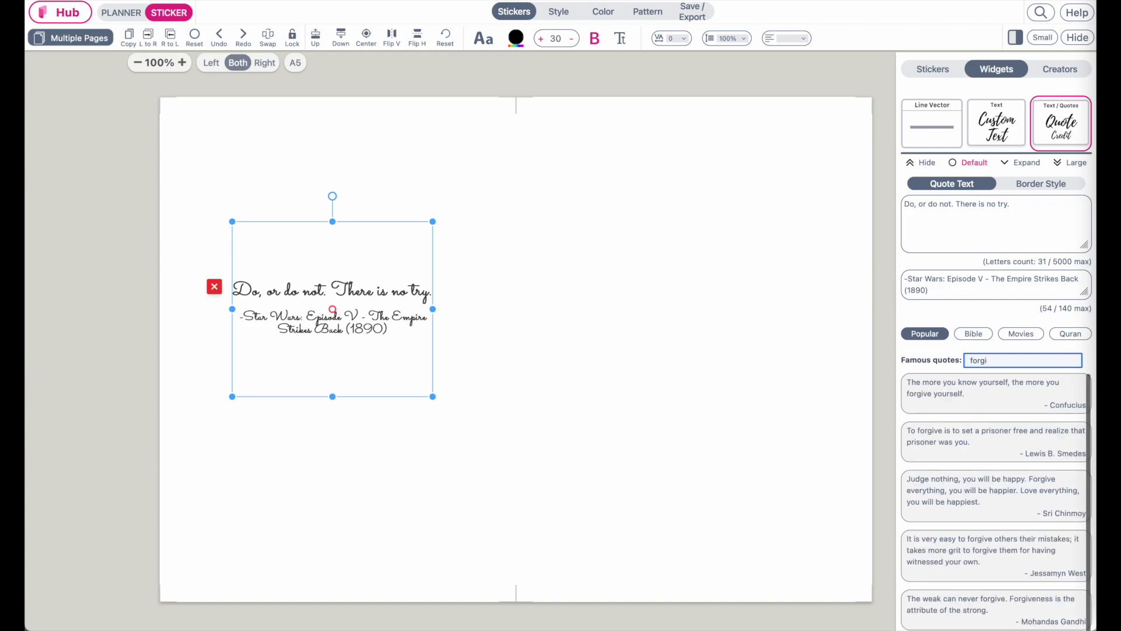
type("veness")
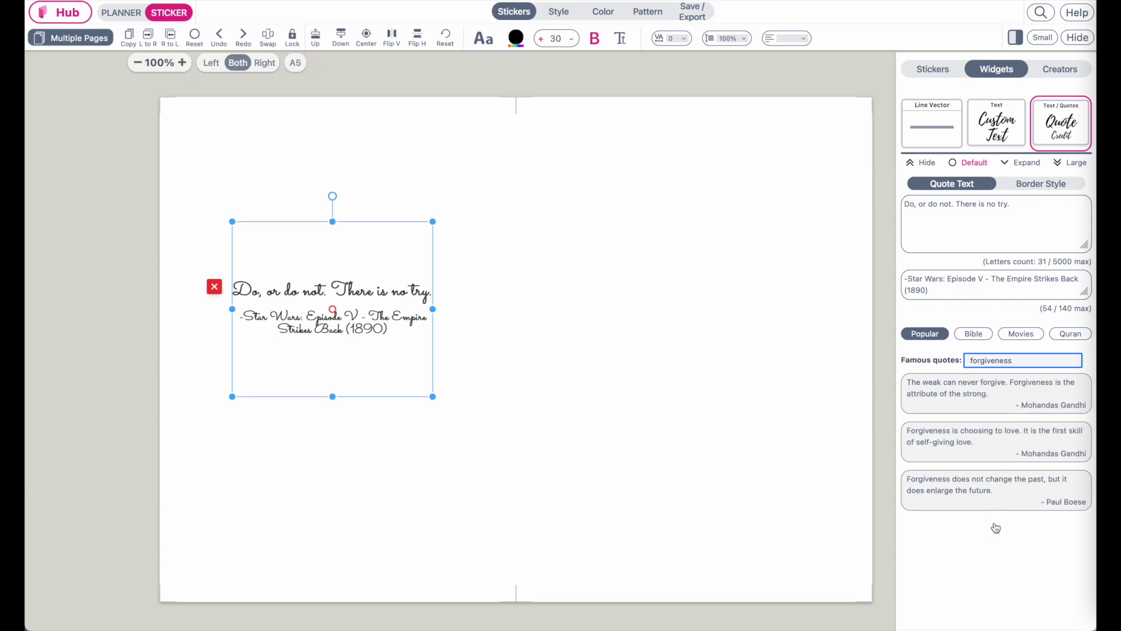
left_click(975, 397)
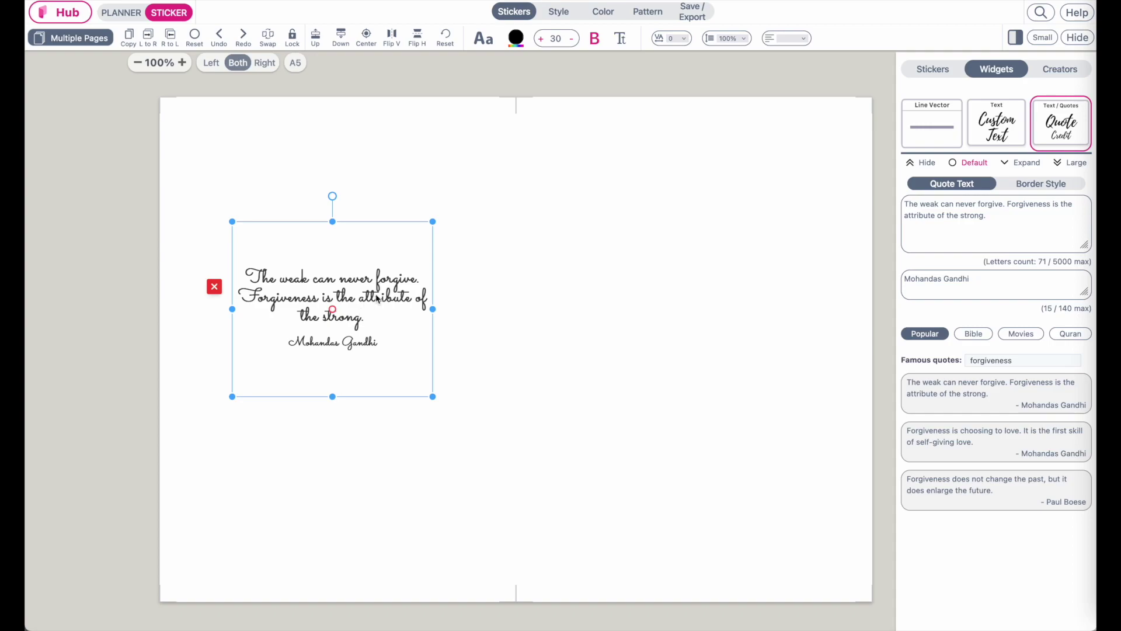
left_click_drag(377, 298, 381, 432)
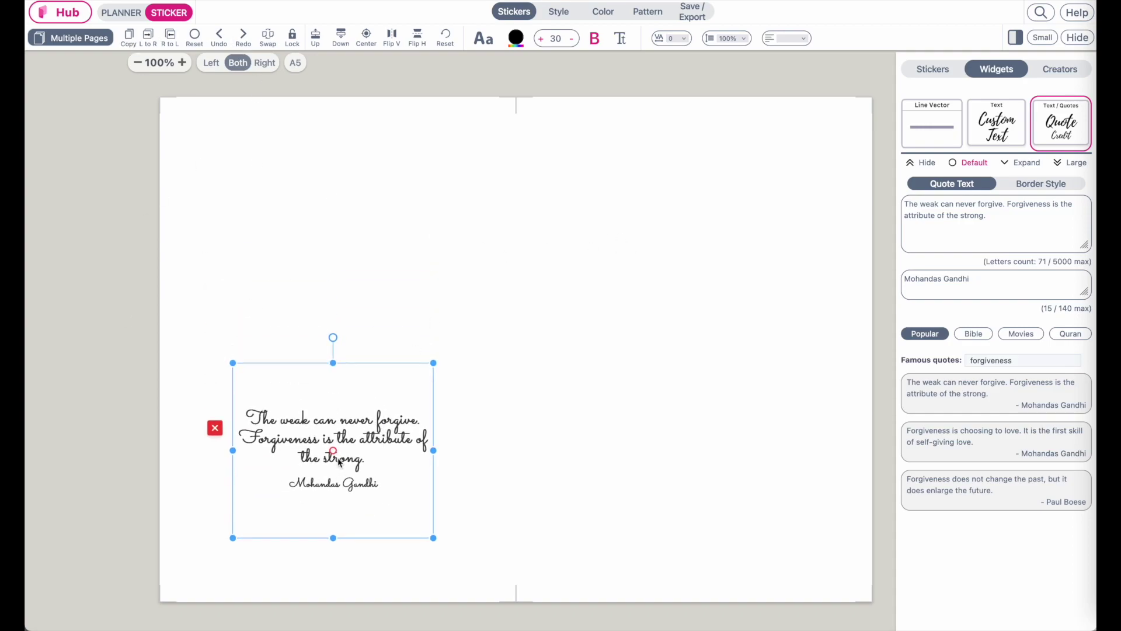
left_click_drag(353, 528, 325, 392)
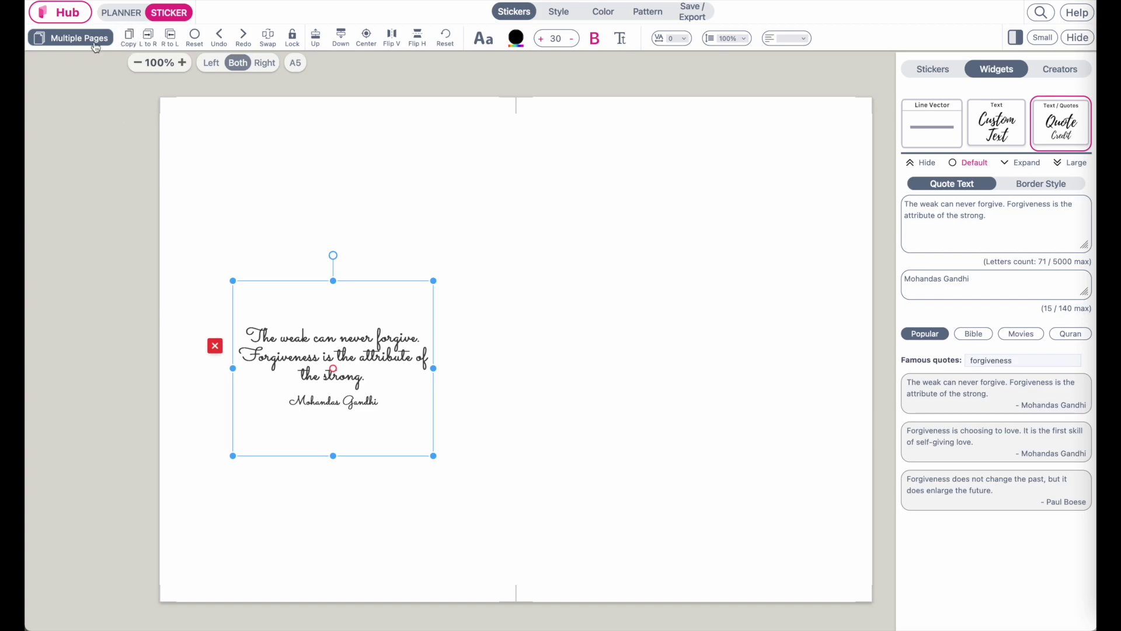
Step: Copy and paste the Gandhi quote sticker, move the duplicate to the top and delete its author credit
left_click(131, 37)
left_click(146, 38)
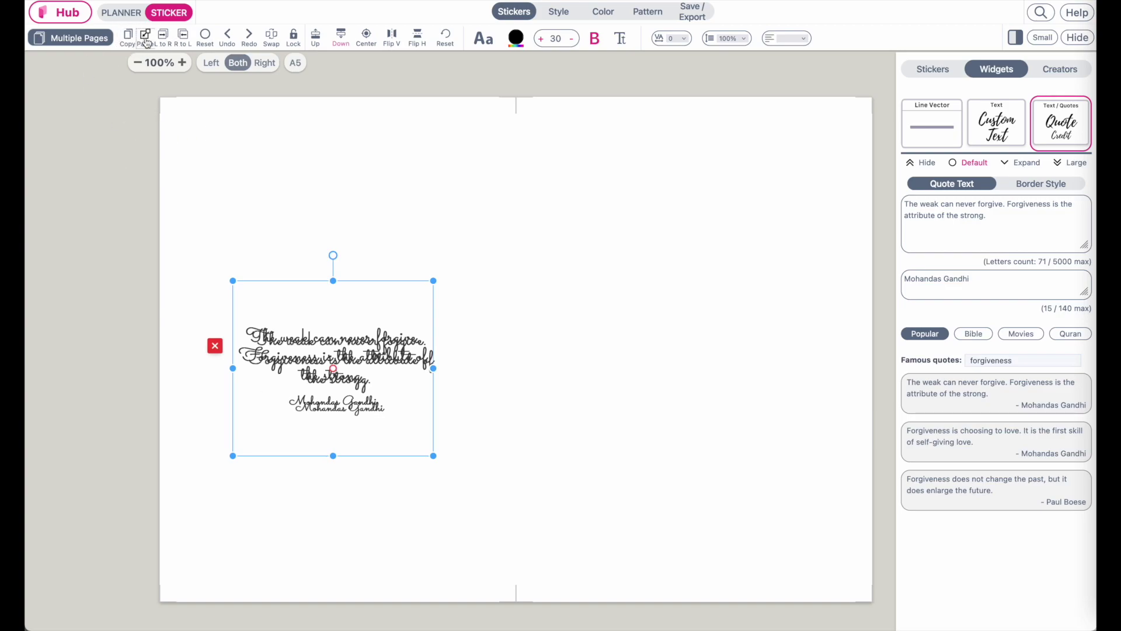
left_click_drag(349, 365, 341, 232)
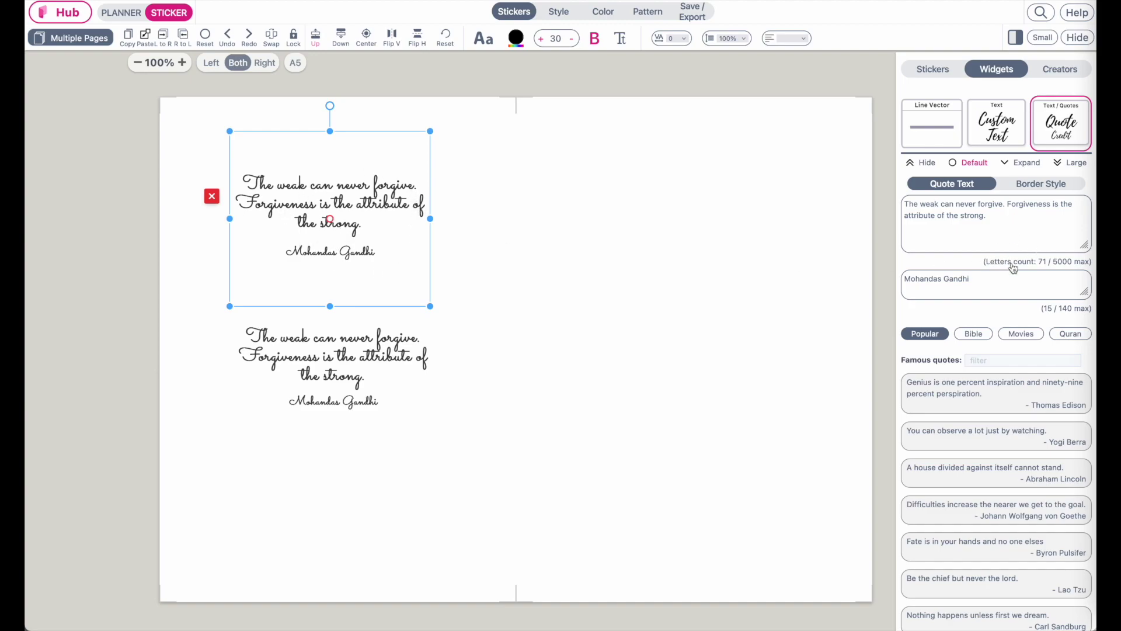
left_click_drag(1025, 280, 886, 272)
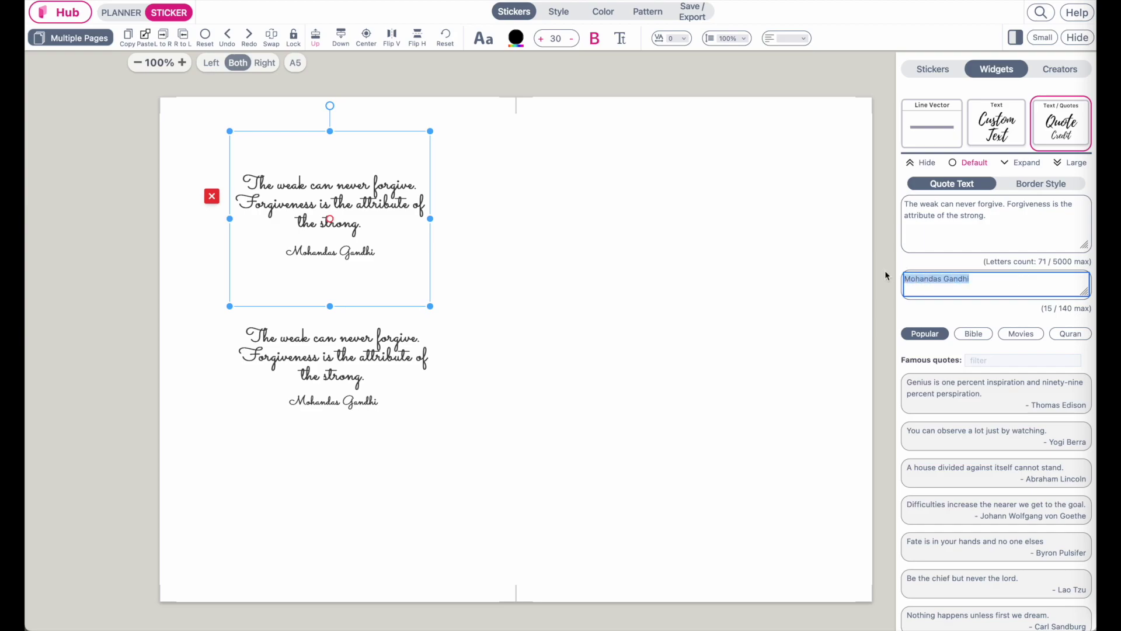
key("BackSpace")
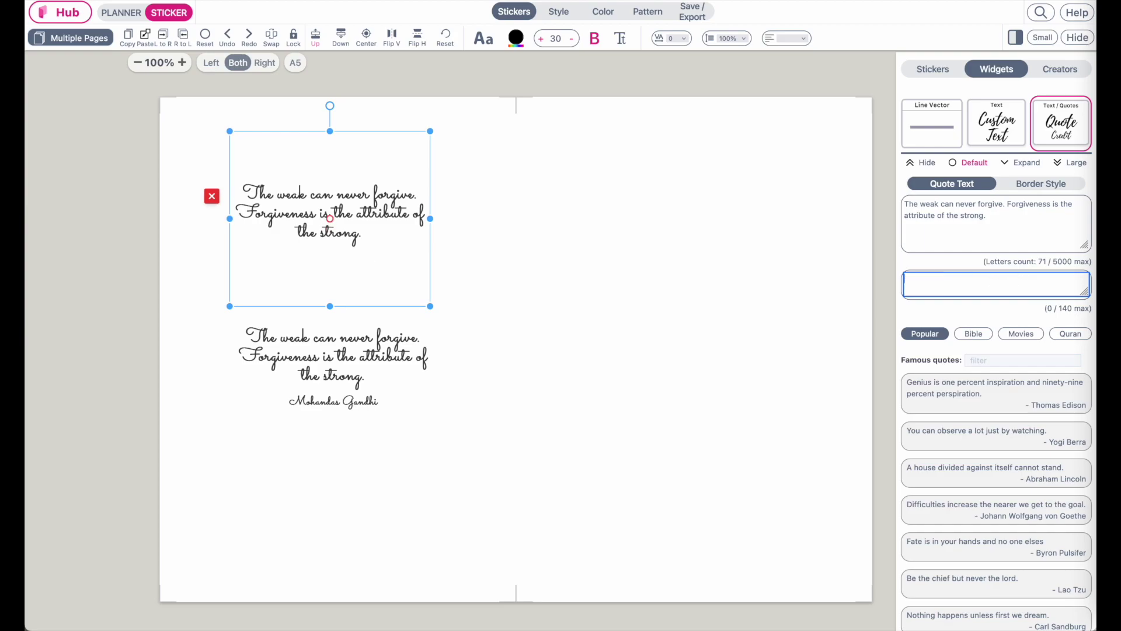
Step: Replace the copy's text with 'forgiveness' and make its box wider and shorter
left_click(1013, 220)
left_click_drag(935, 222, 900, 200)
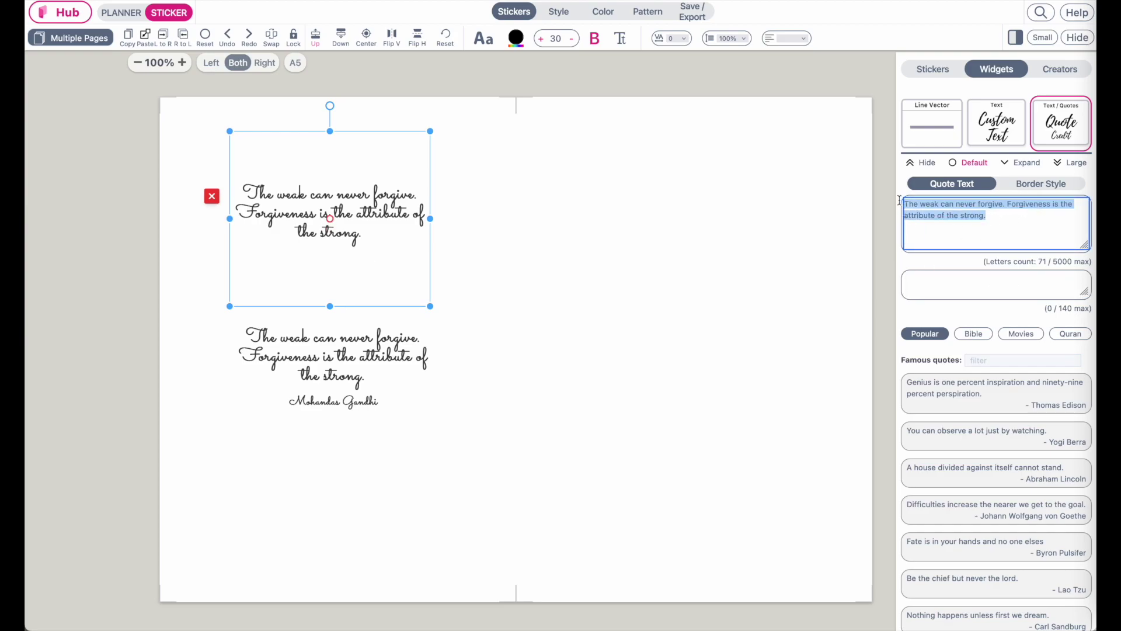
type("for")
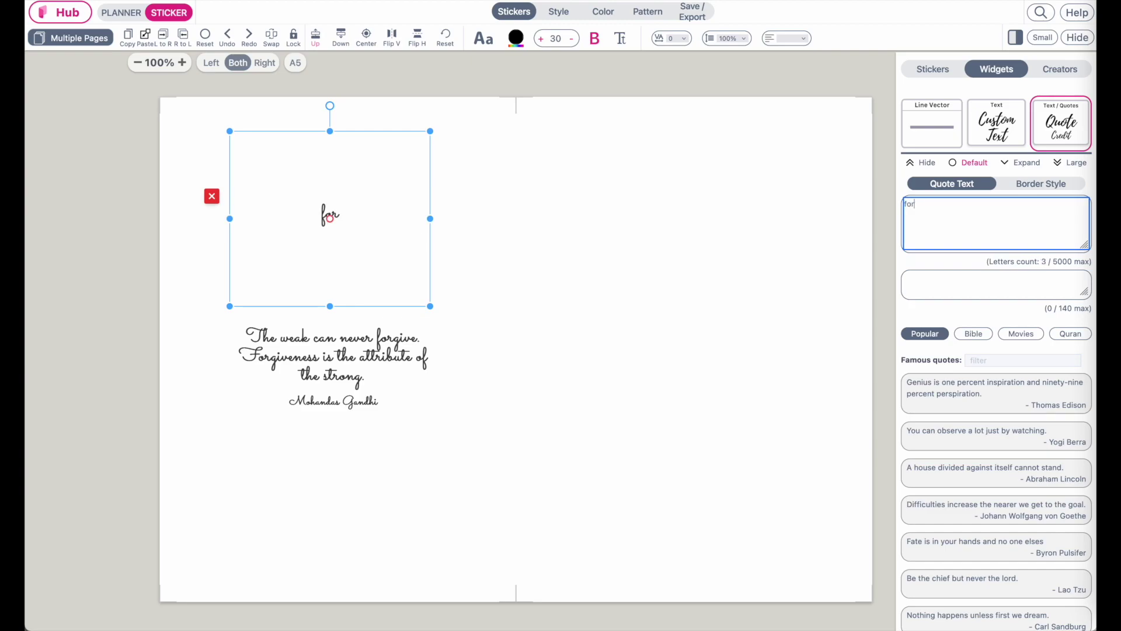
type("giveness")
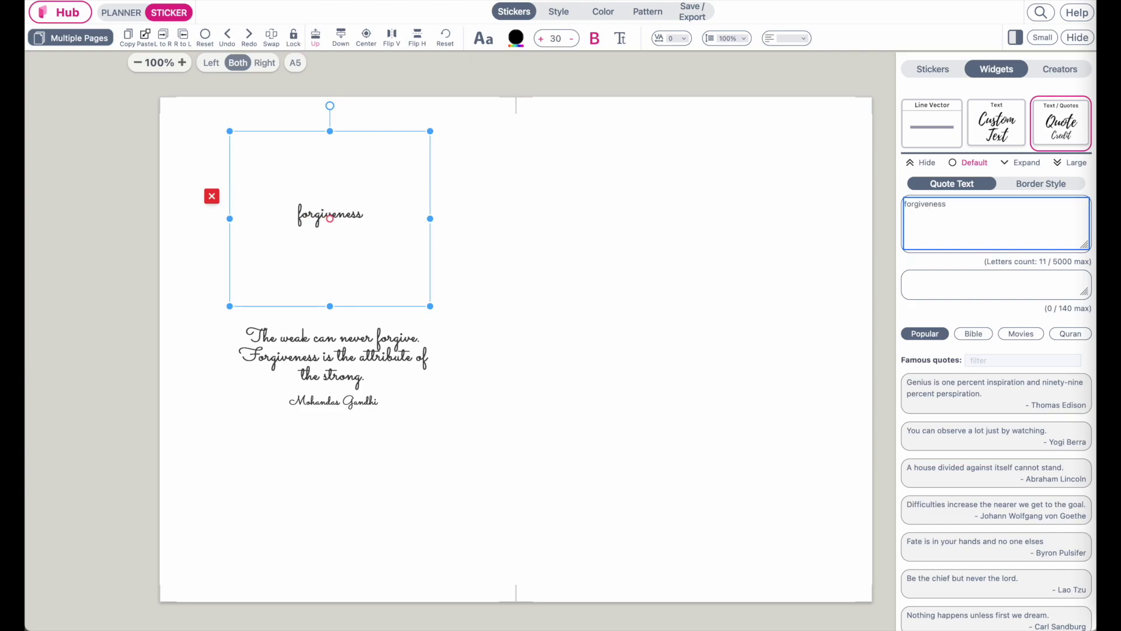
left_click_drag(358, 218, 344, 226)
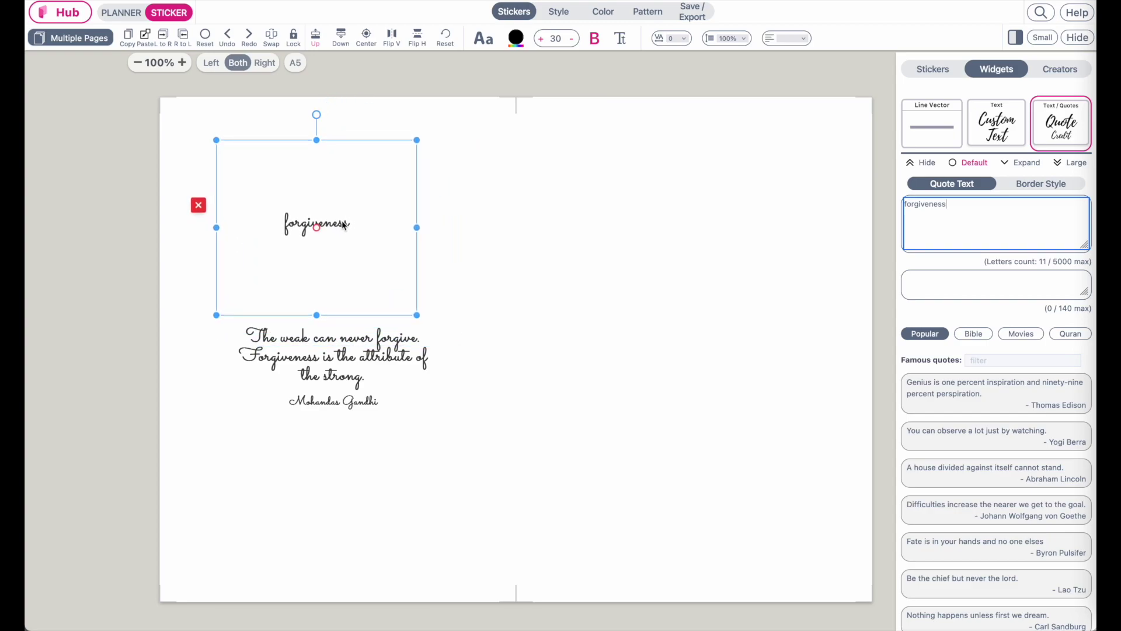
left_click_drag(418, 314, 486, 289)
left_click_drag(409, 229, 399, 226)
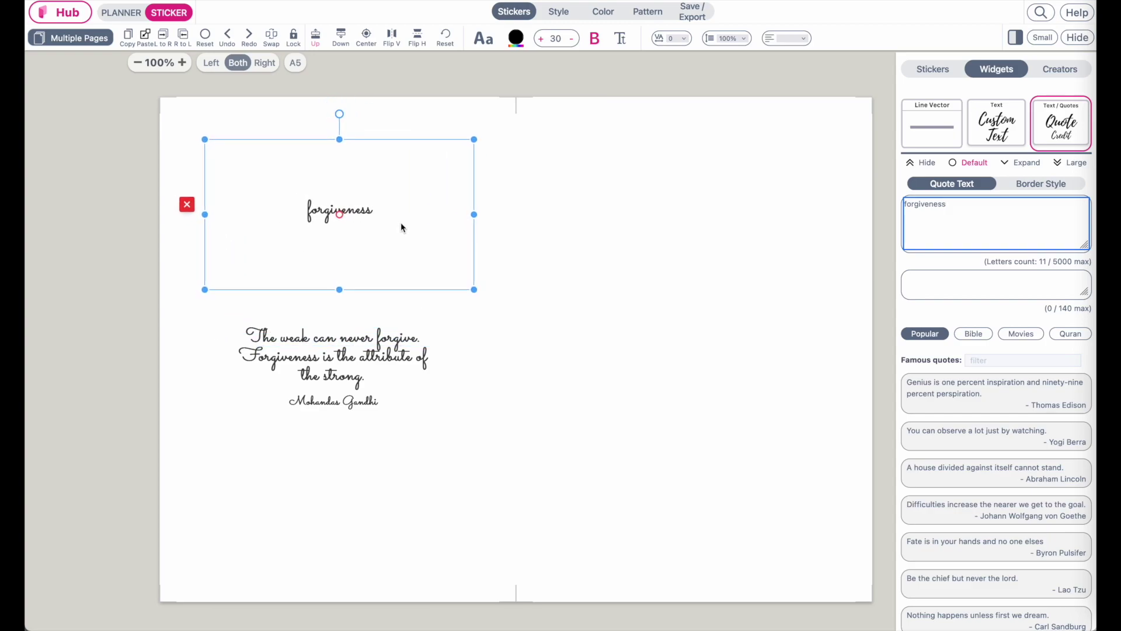
Step: Set 'forgiveness' in the Regular font DM Serif Text
left_click(483, 39)
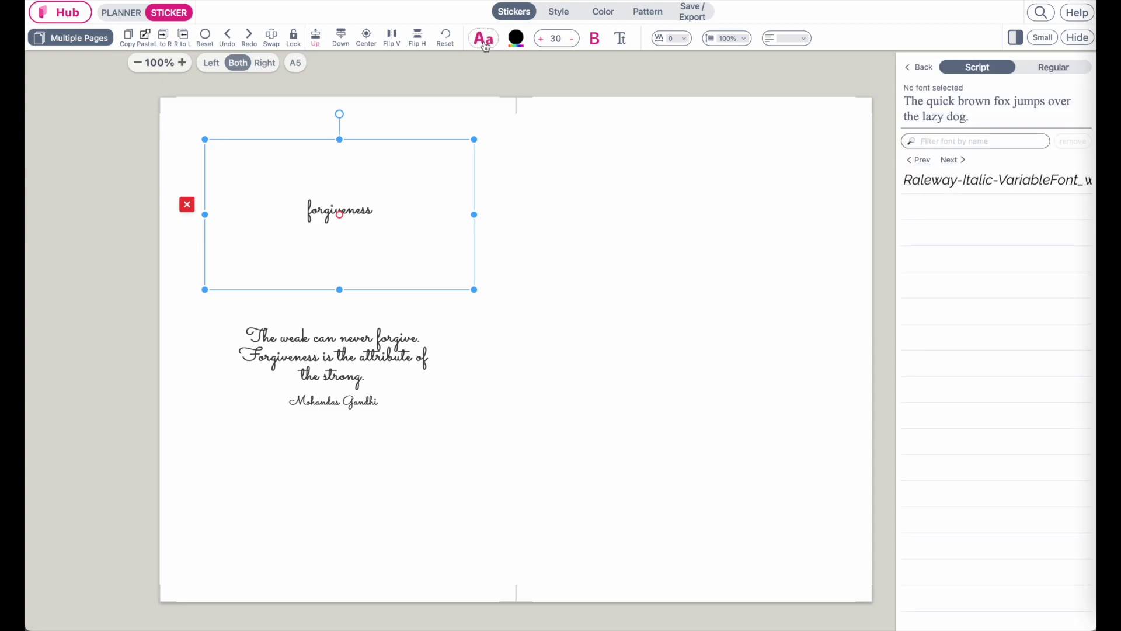
left_click(1064, 70)
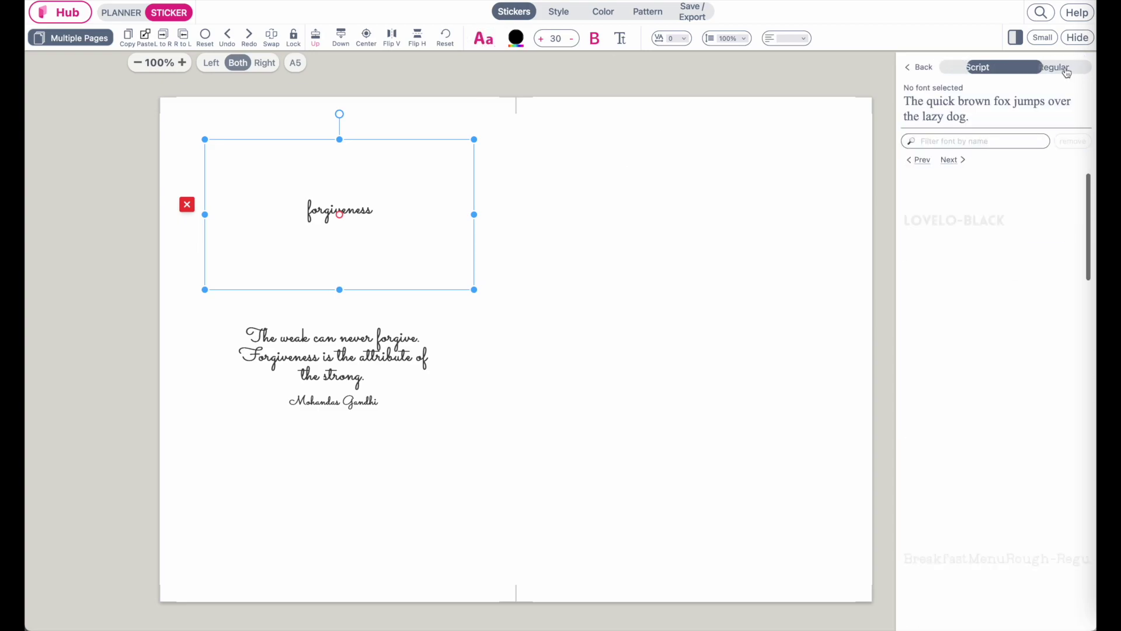
scroll(1014, 452, "down", 10)
scroll(1015, 451, "down", 10)
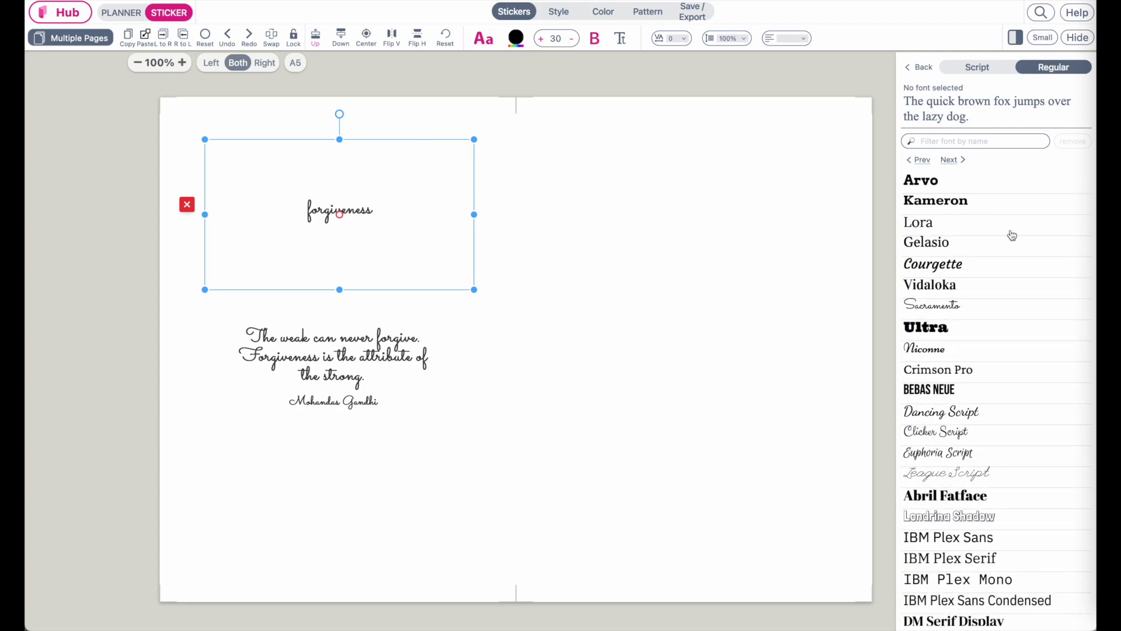
scroll(1011, 232, "down", 3)
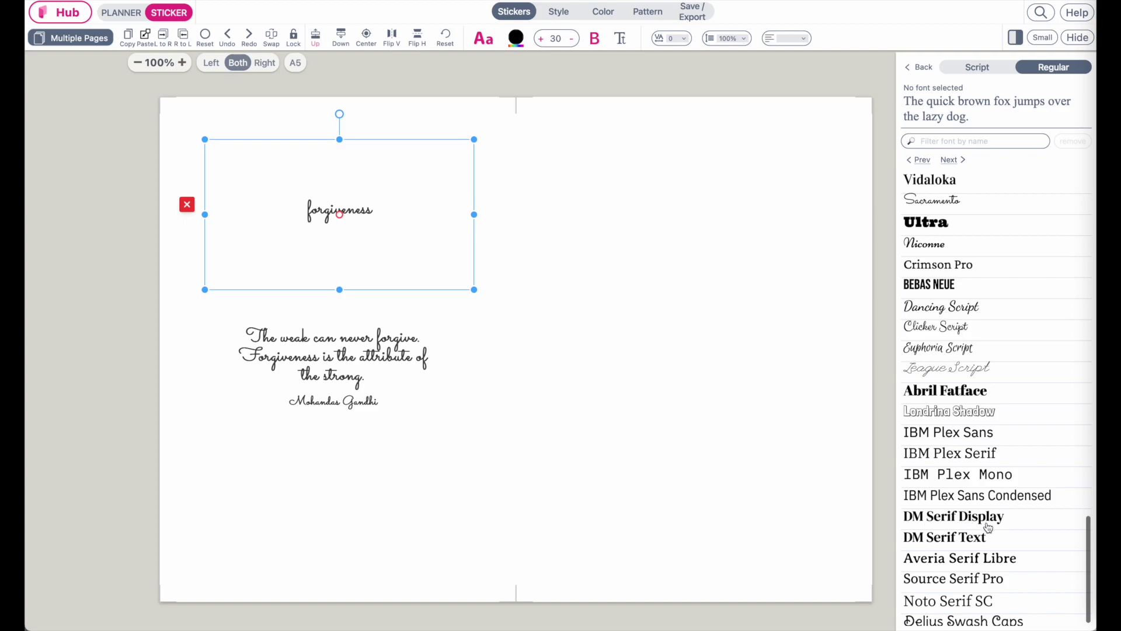
left_click(958, 538)
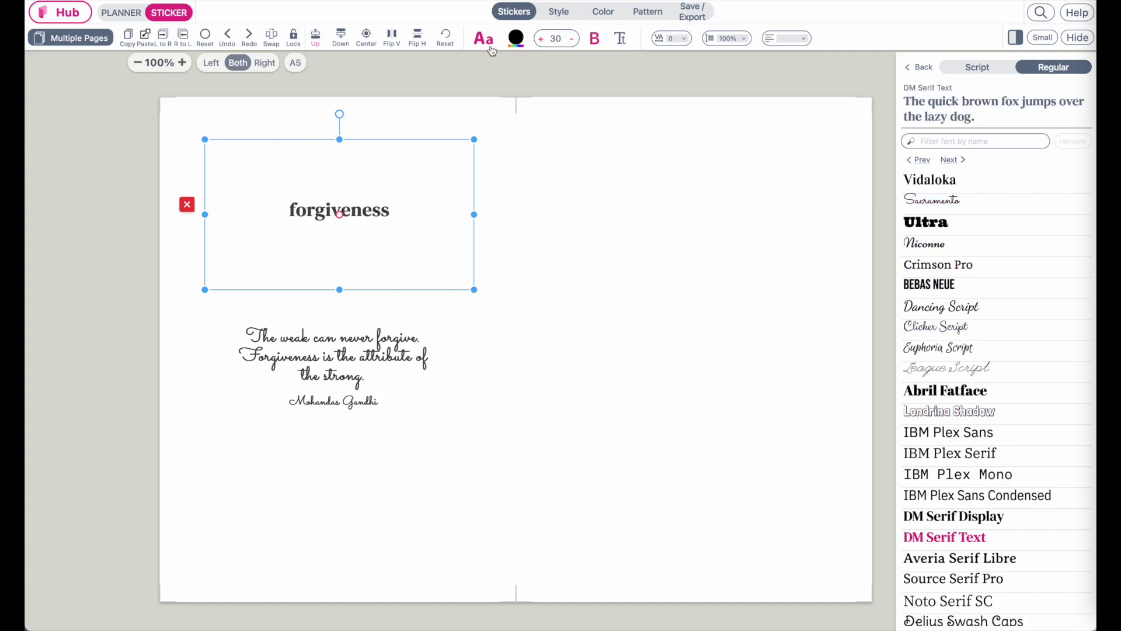
left_click(913, 67)
left_click(366, 363)
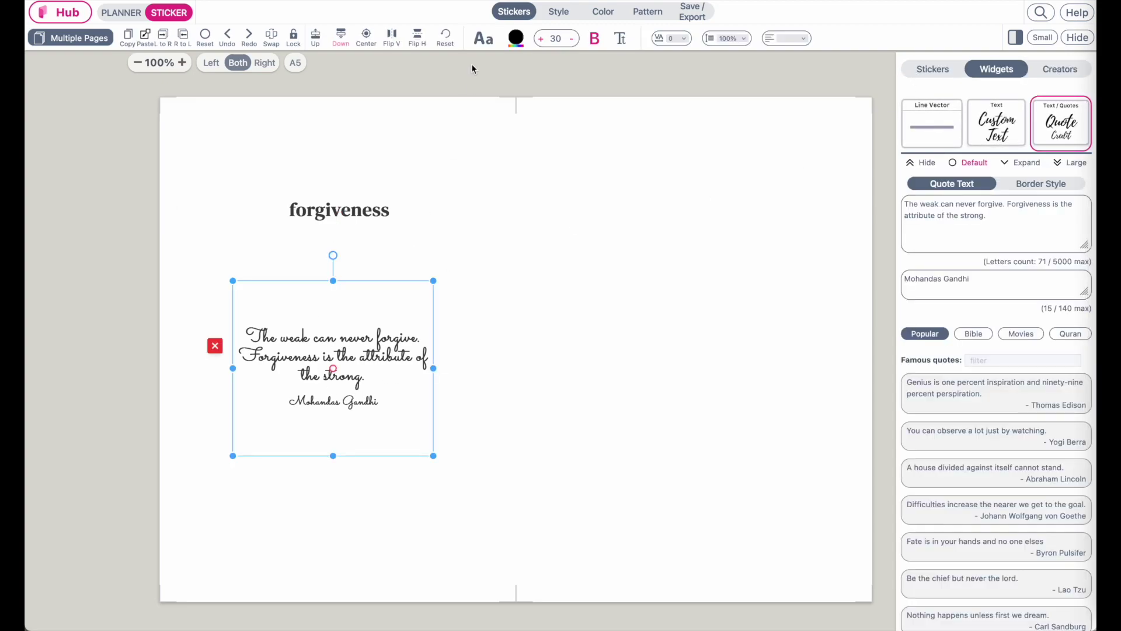
Step: Try Brilliant, allysha and DM Serif Display on the quote, then set it in DM Serif Text
left_click(488, 39)
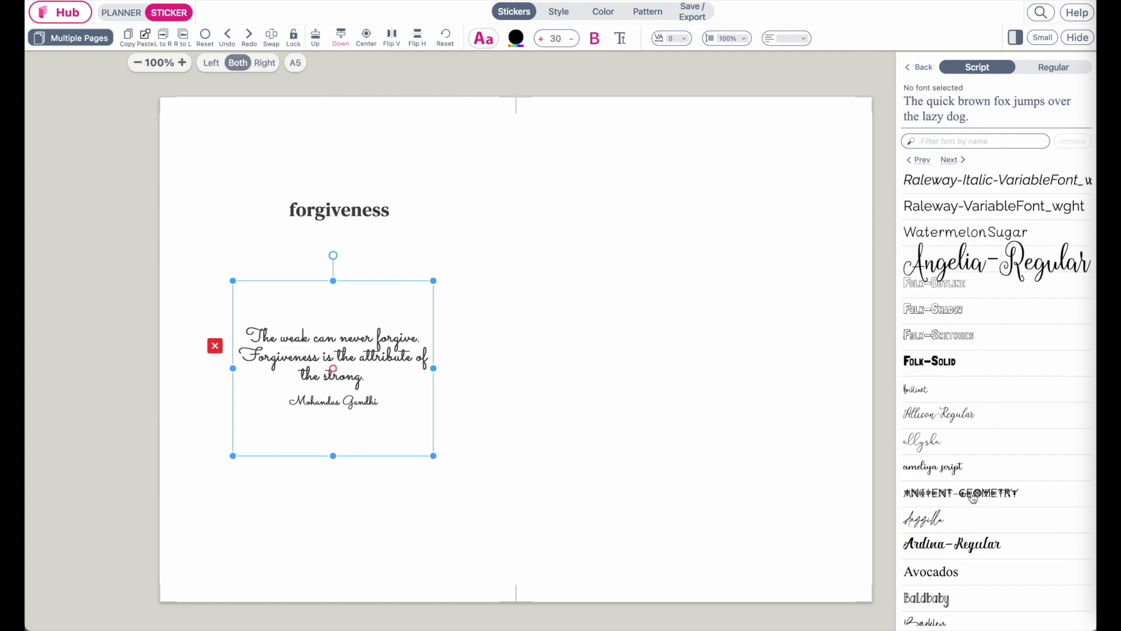
left_click(918, 389)
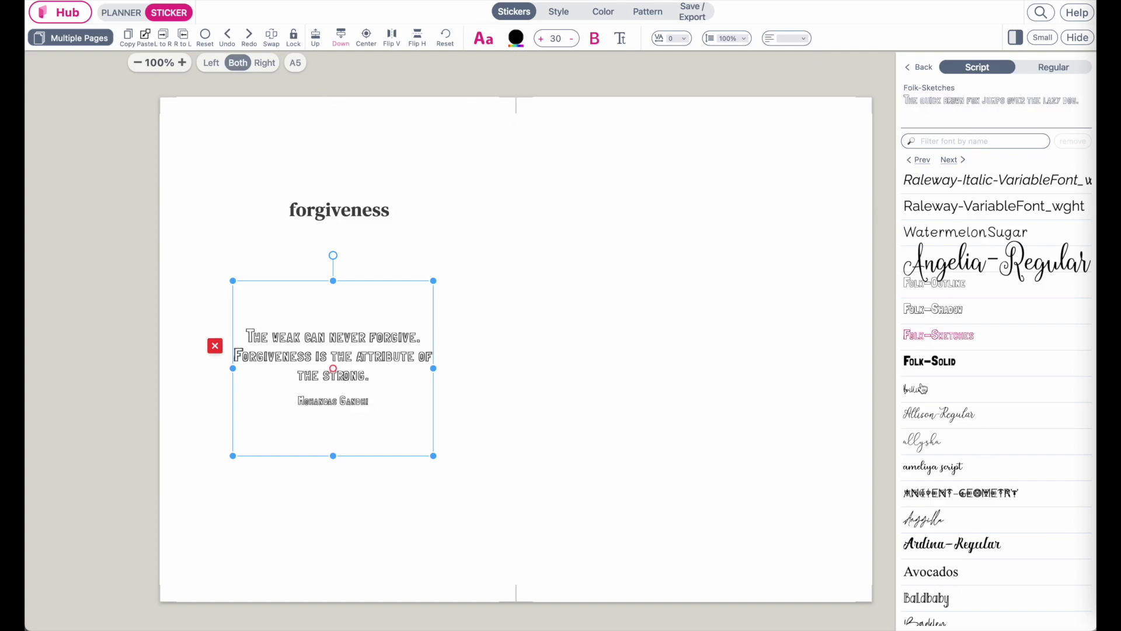
left_click(922, 439)
left_click(1051, 67)
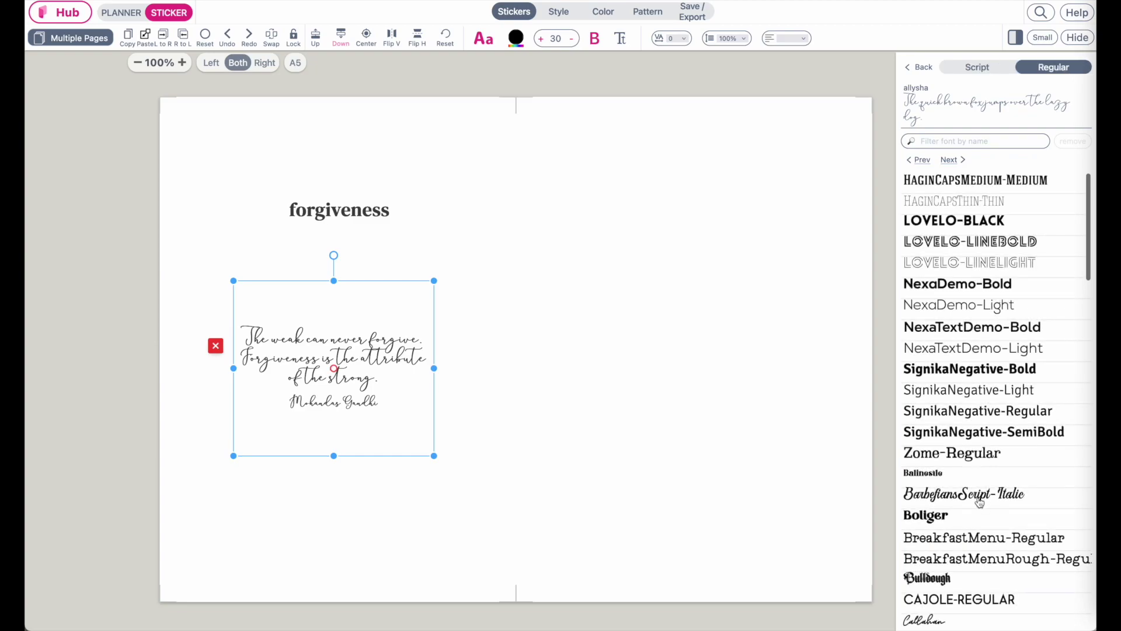
scroll(979, 502, "down", 20)
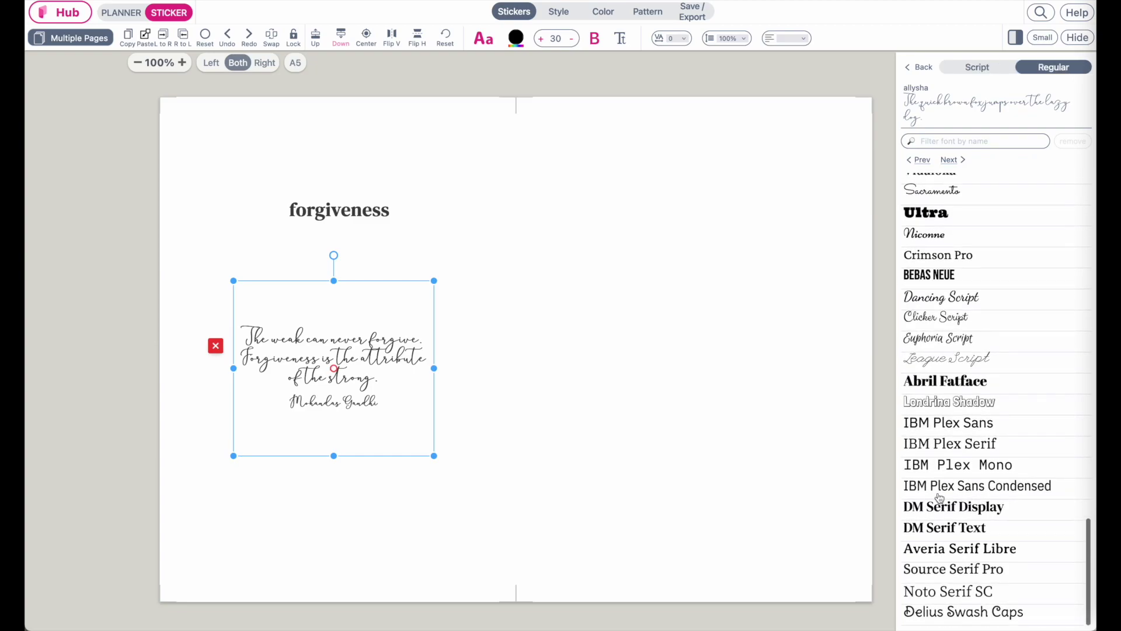
left_click(973, 529)
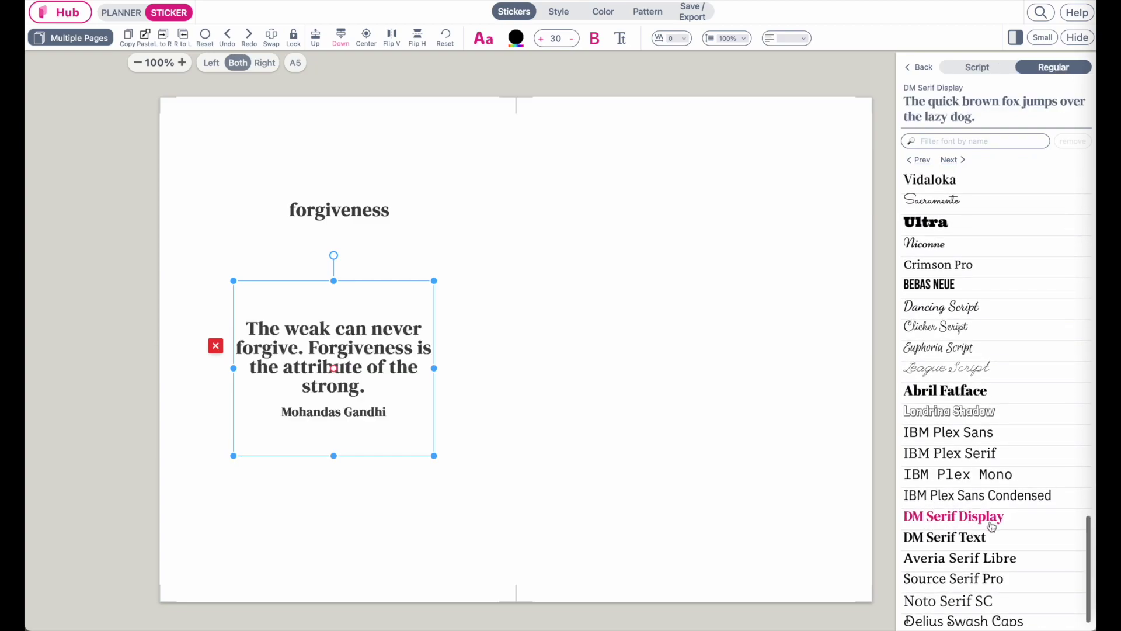
left_click(977, 543)
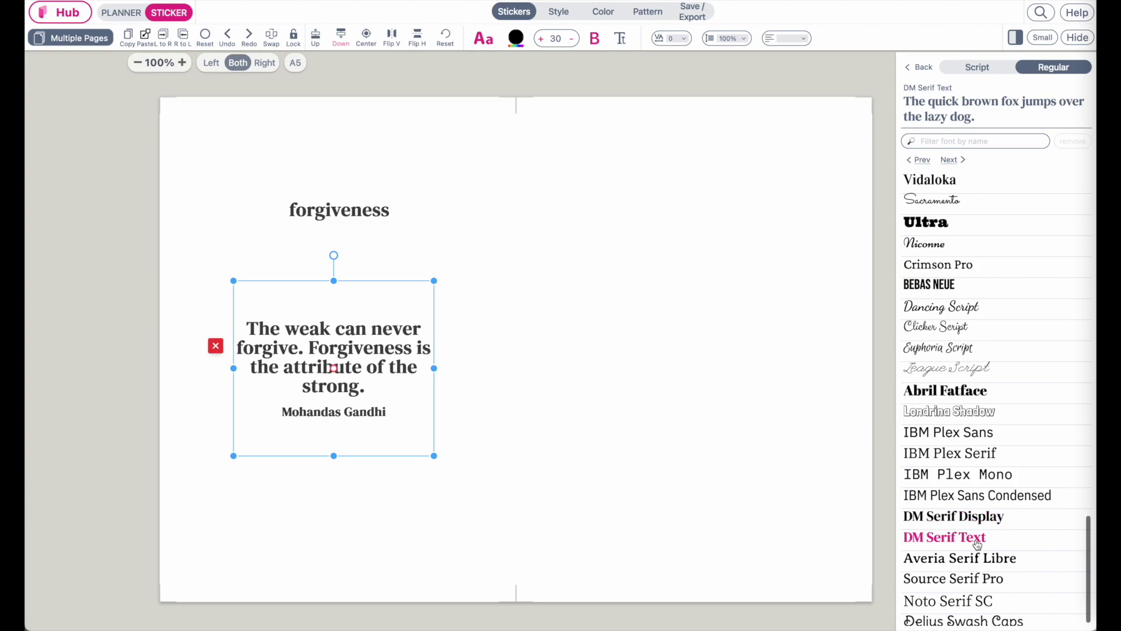
Step: Check the colour of both stickers, keeping them black, and nudge 'forgiveness' slightly
left_click(348, 221)
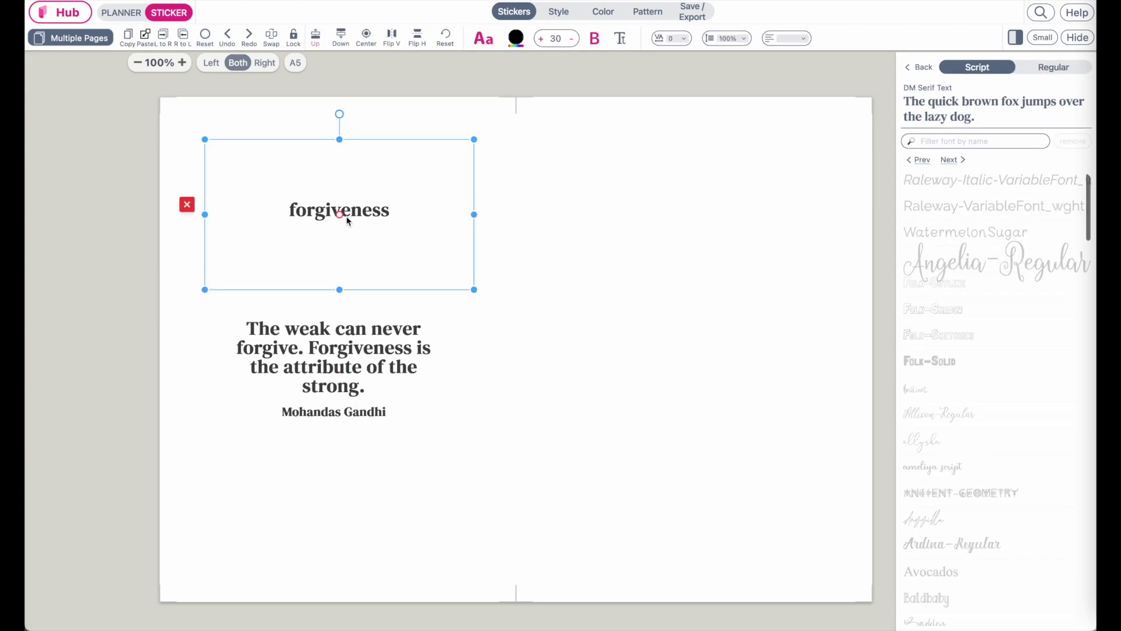
left_click(516, 39)
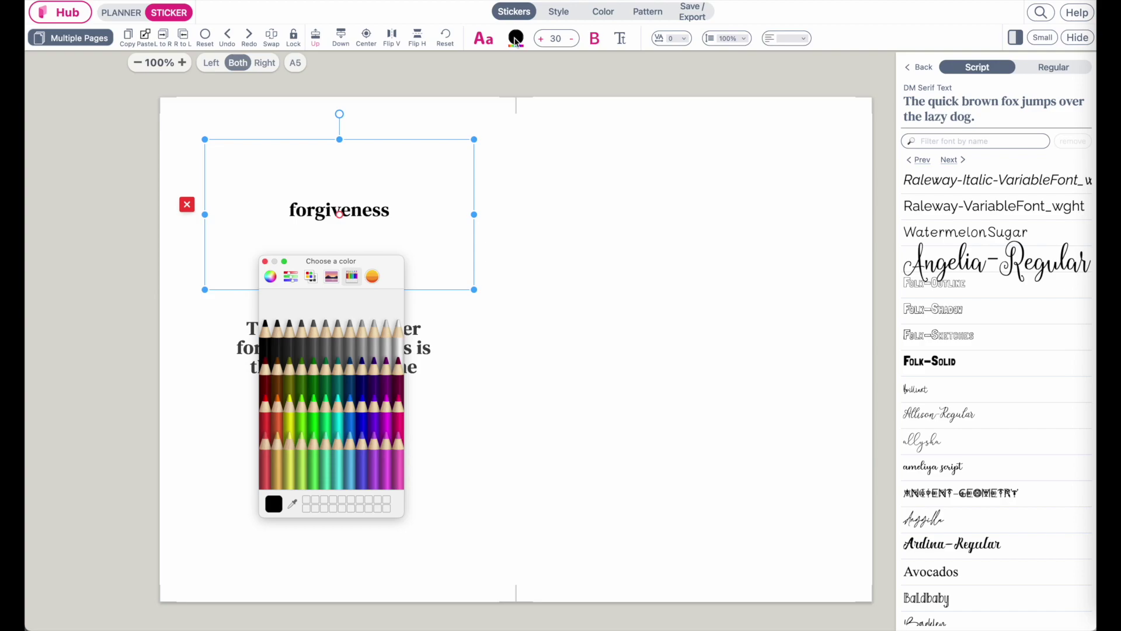
left_click_drag(379, 267, 531, 181)
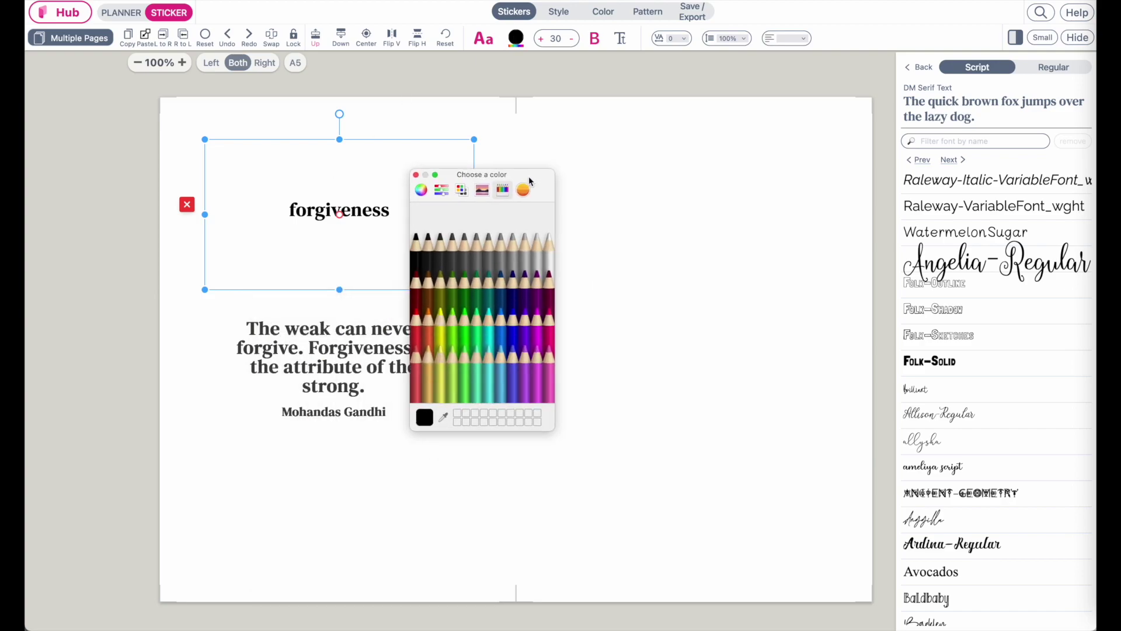
left_click(415, 174)
left_click(351, 350)
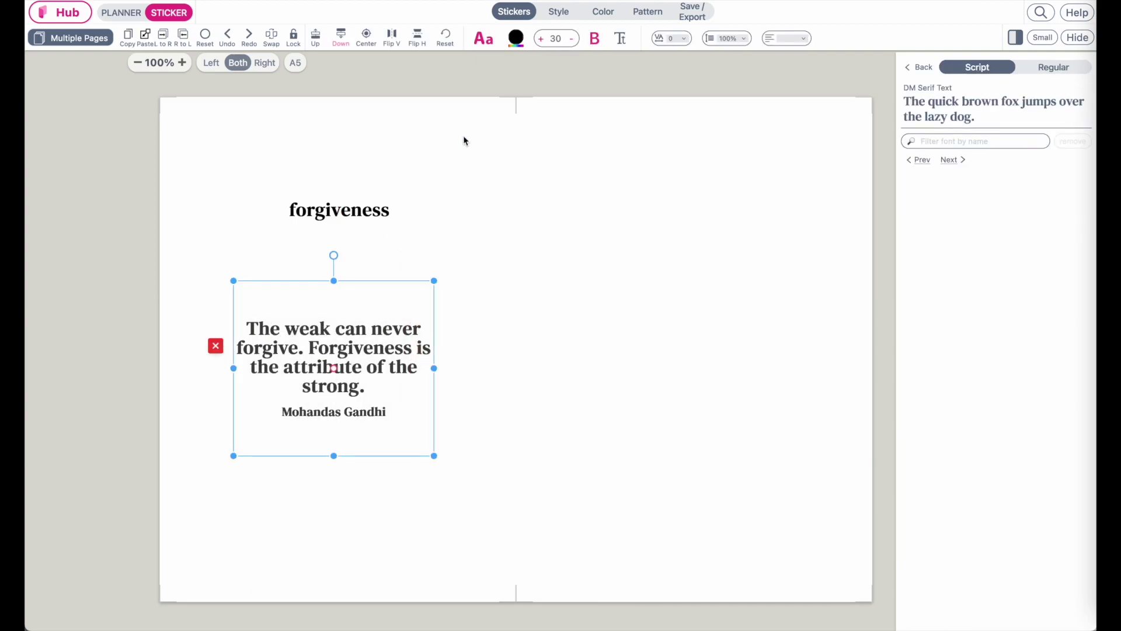
left_click(516, 38)
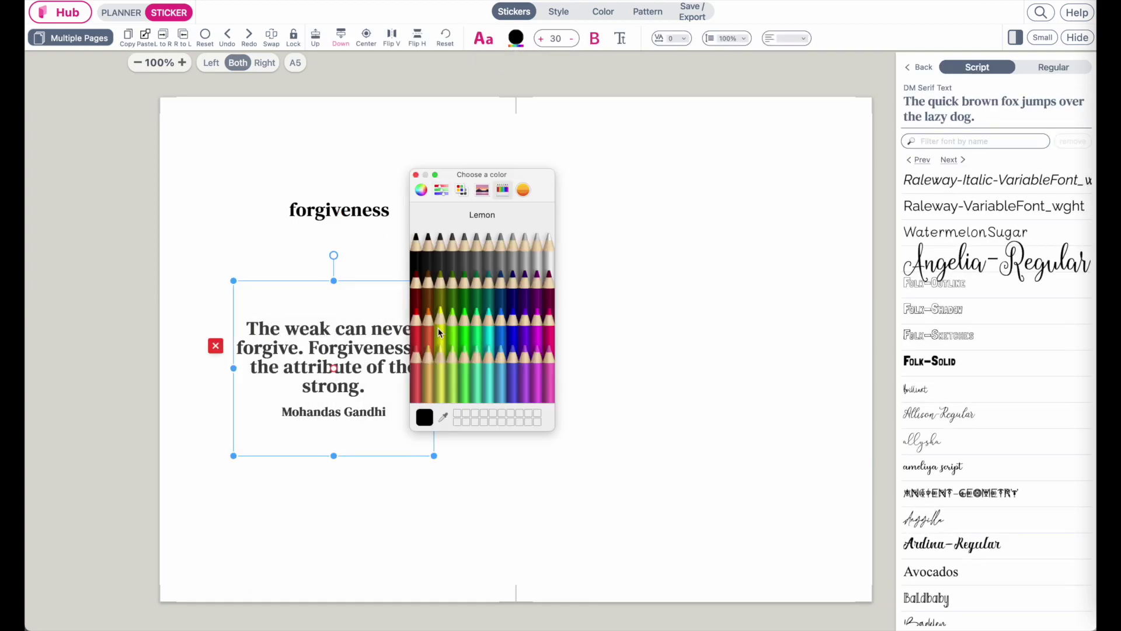
left_click(416, 174)
left_click(400, 231)
mouse_move(399, 232)
left_mouse_down()
mouse_move(385, 231)
mouse_move(404, 254)
mouse_move(401, 227)
mouse_move(375, 230)
mouse_move(396, 195)
mouse_move(348, 261)
mouse_move(412, 247)
left_mouse_up()
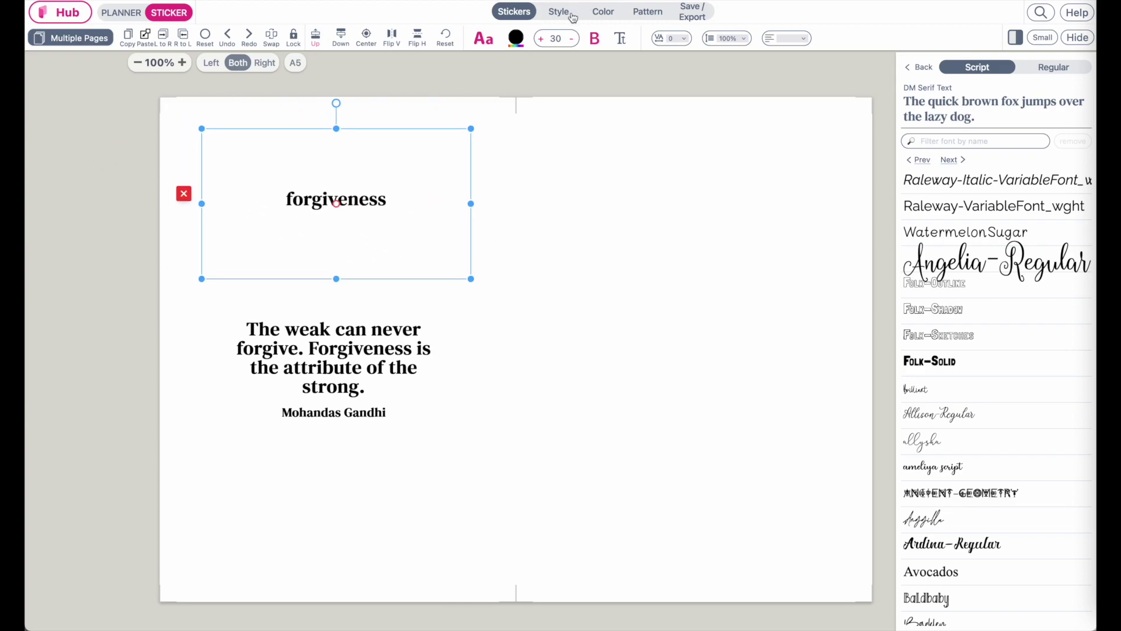
Step: Enlarge 'forgiveness' to size 200, resize its box, and move the quote down out of the way
left_click(556, 40)
type("200")
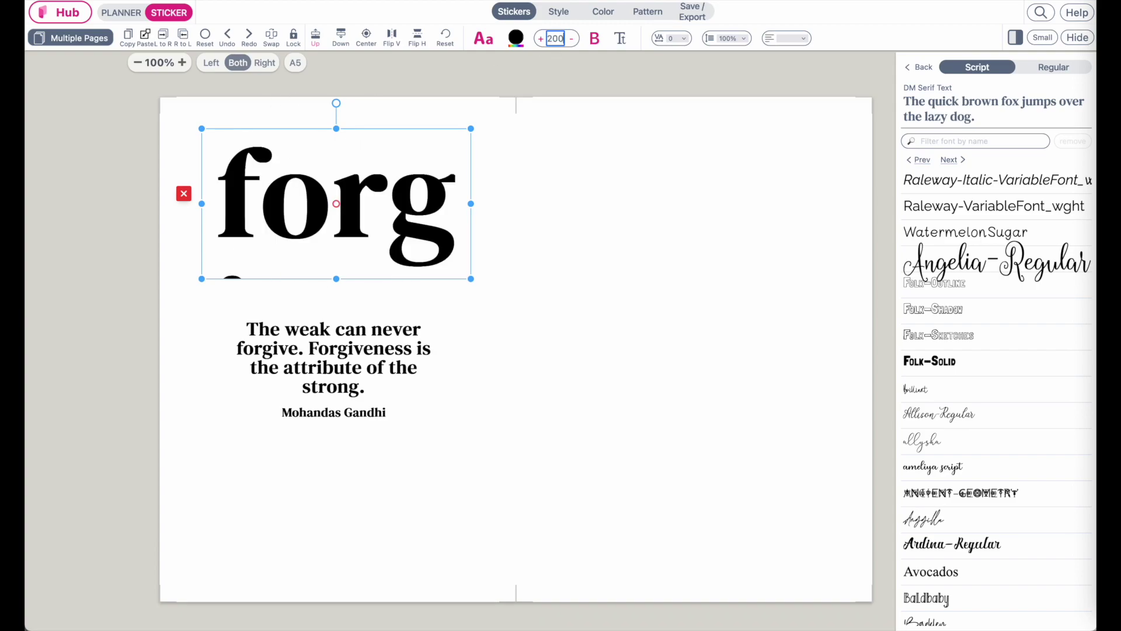
left_click_drag(470, 280, 363, 520)
left_click(391, 350)
left_click_drag(392, 350, 552, 451)
left_click(261, 441)
left_click(262, 442)
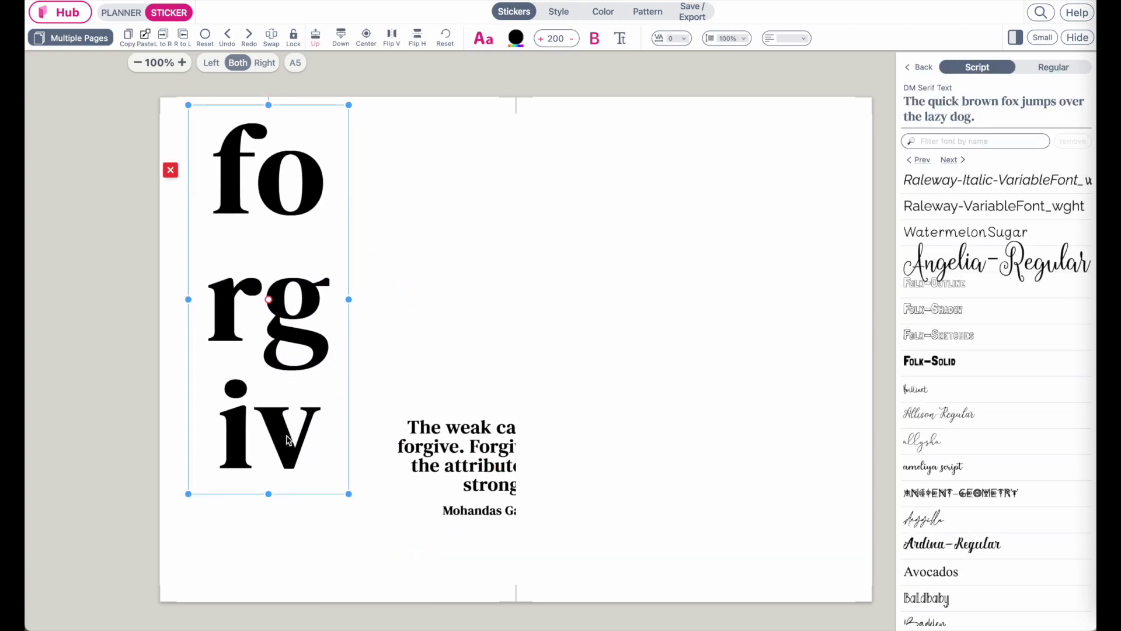
Step: Set 'forgiveness' to 160 in a narrow tall box at 90% line spacing, quote moved beside it
left_click(571, 39)
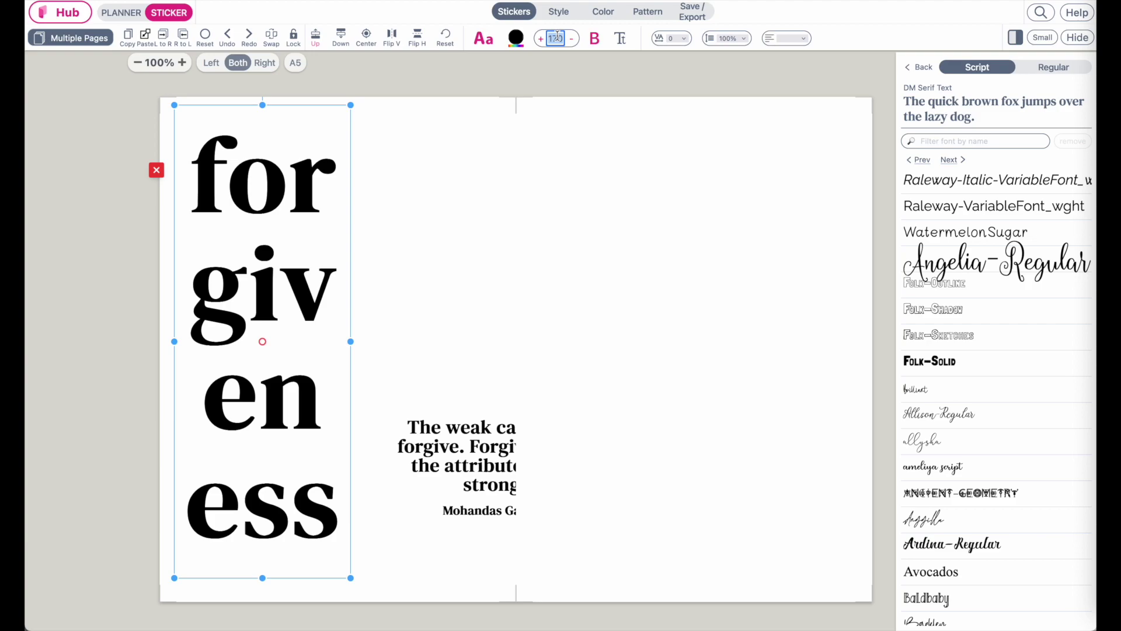
type("160")
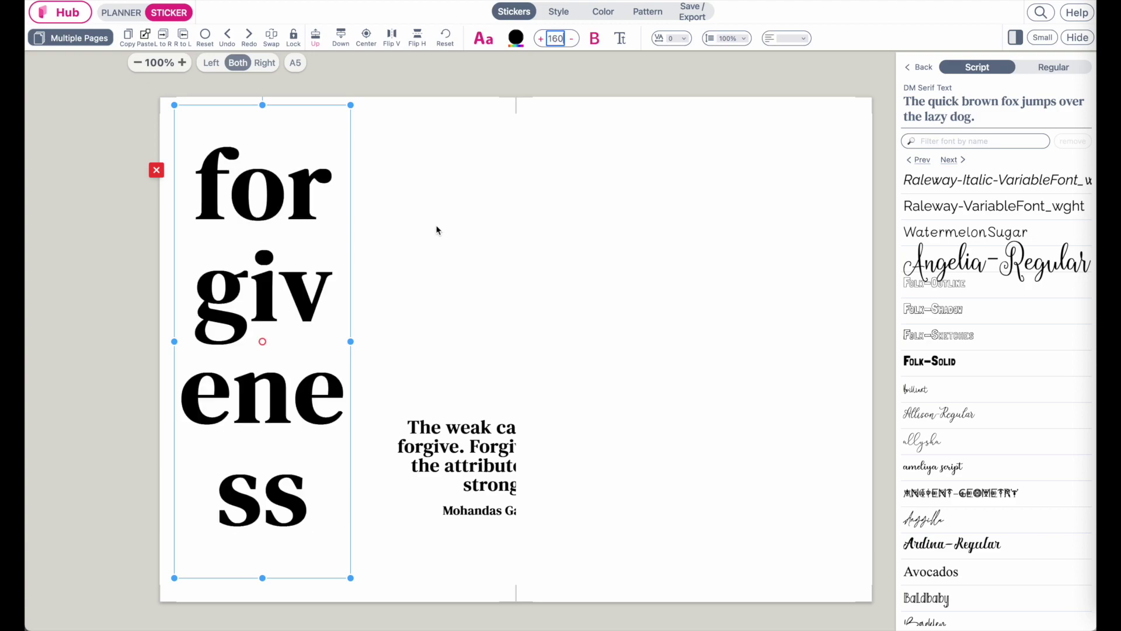
left_click_drag(351, 344, 314, 350)
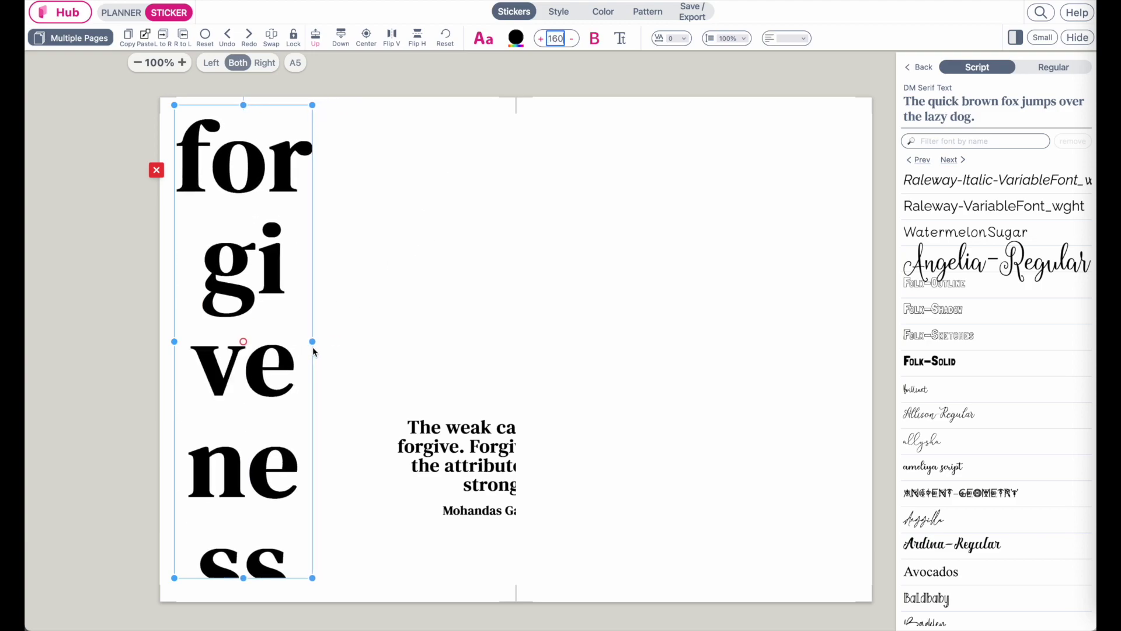
left_click_drag(241, 585, 241, 620)
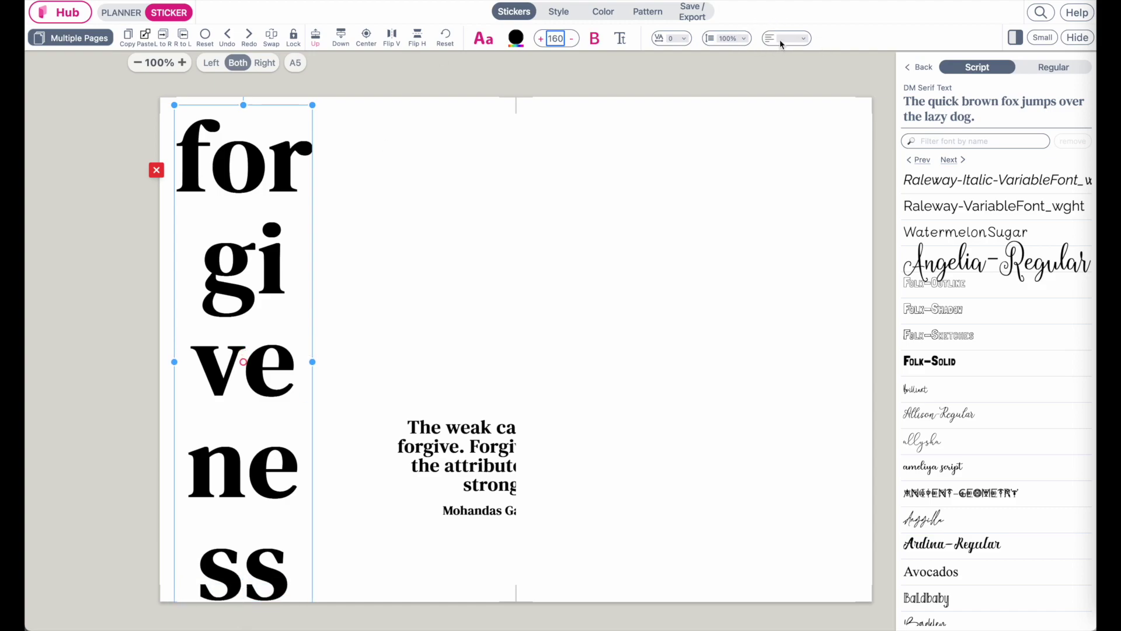
left_click(733, 40)
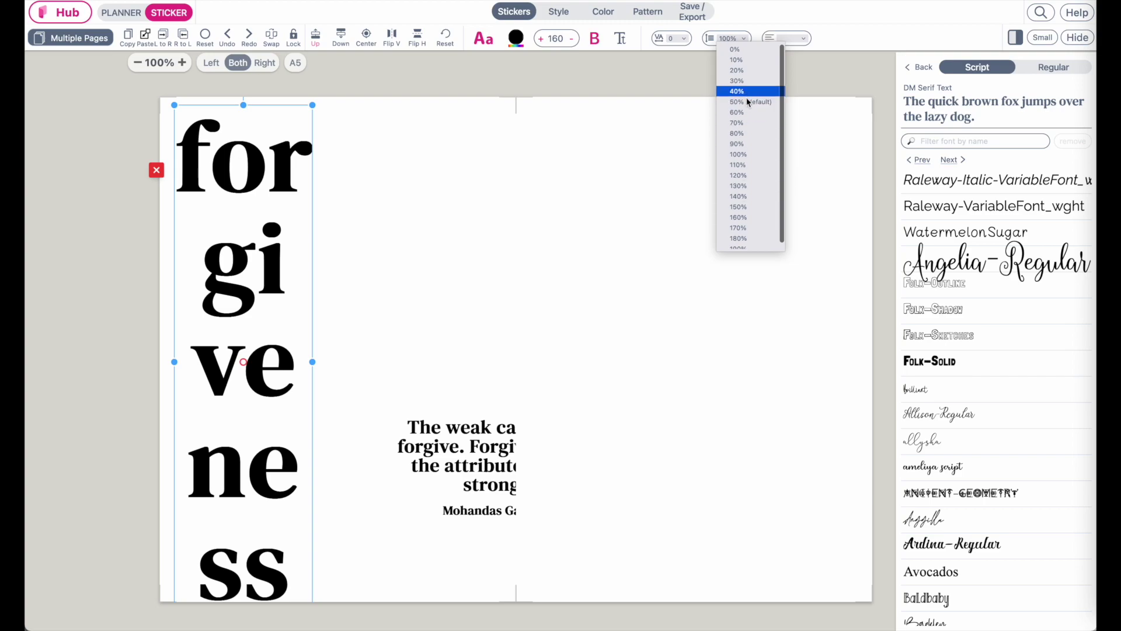
left_click(746, 143)
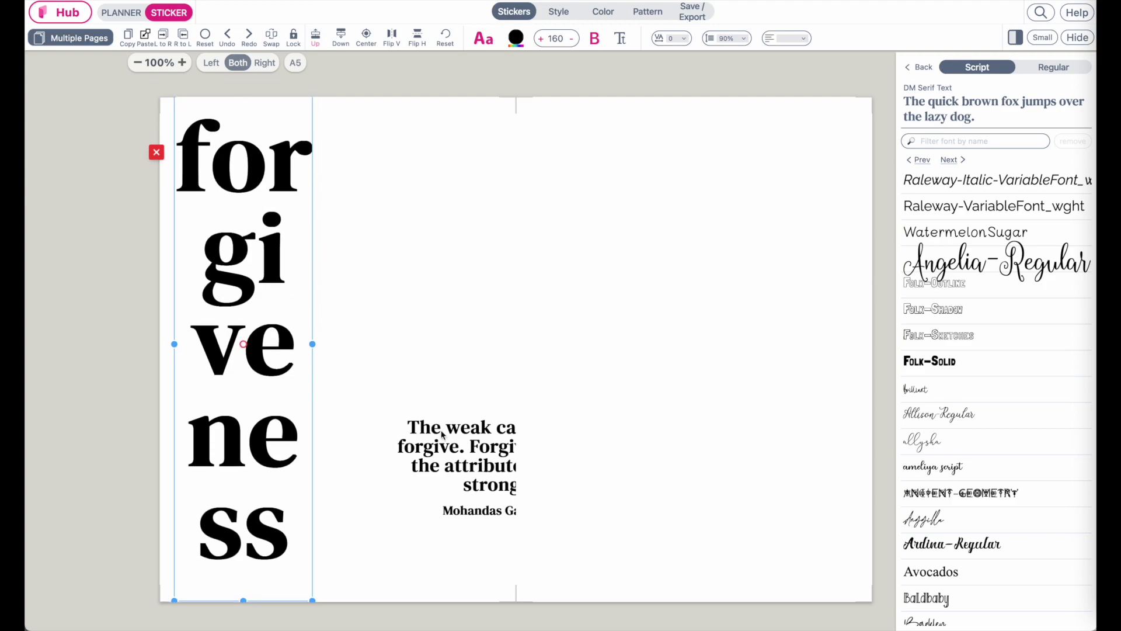
left_click(480, 476)
left_click_drag(481, 477, 394, 255)
Step: Shrink the forgiveness quote to size 13, make it regular weight and right-align it
left_click(571, 39)
left_click(571, 39)
left_click(571, 39)
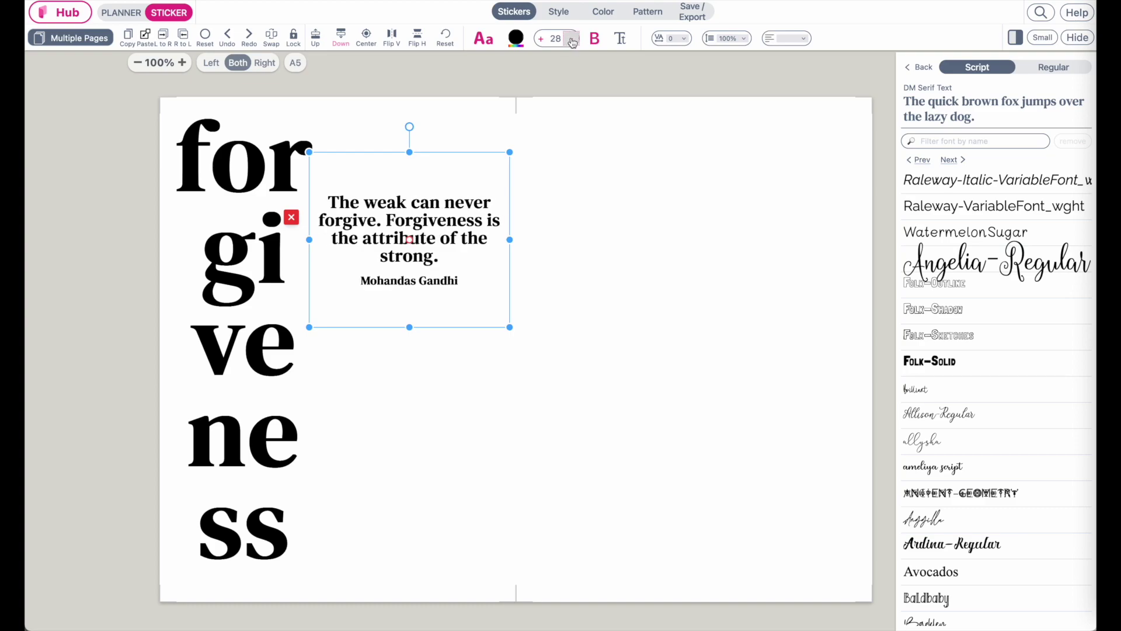
left_click(571, 39)
left_click(572, 39)
left_click(571, 39)
left_click(571, 39)
left_click(571, 39)
left_click(572, 39)
left_click(572, 40)
left_click(572, 39)
left_click(572, 39)
left_click(572, 39)
left_click(572, 40)
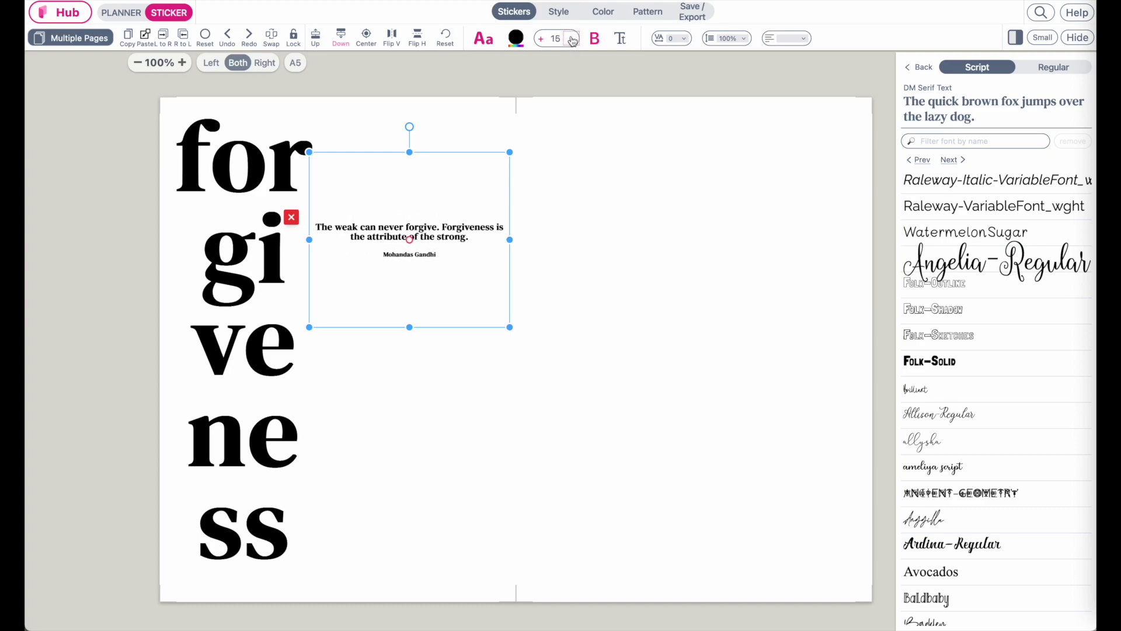
left_click(572, 39)
left_click(572, 39)
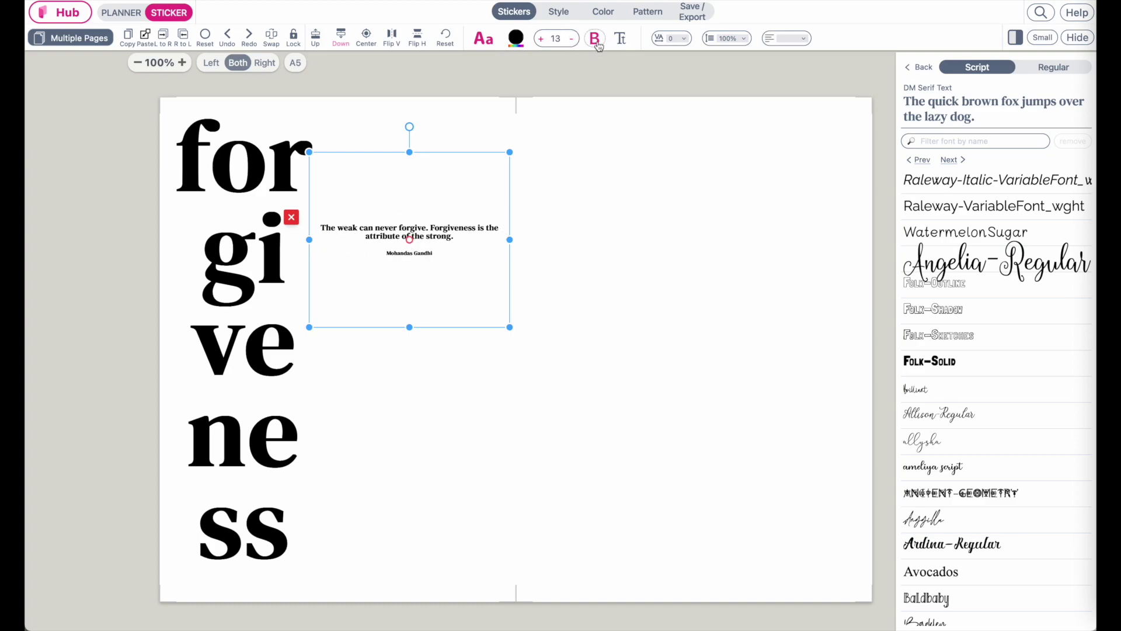
left_click(596, 43)
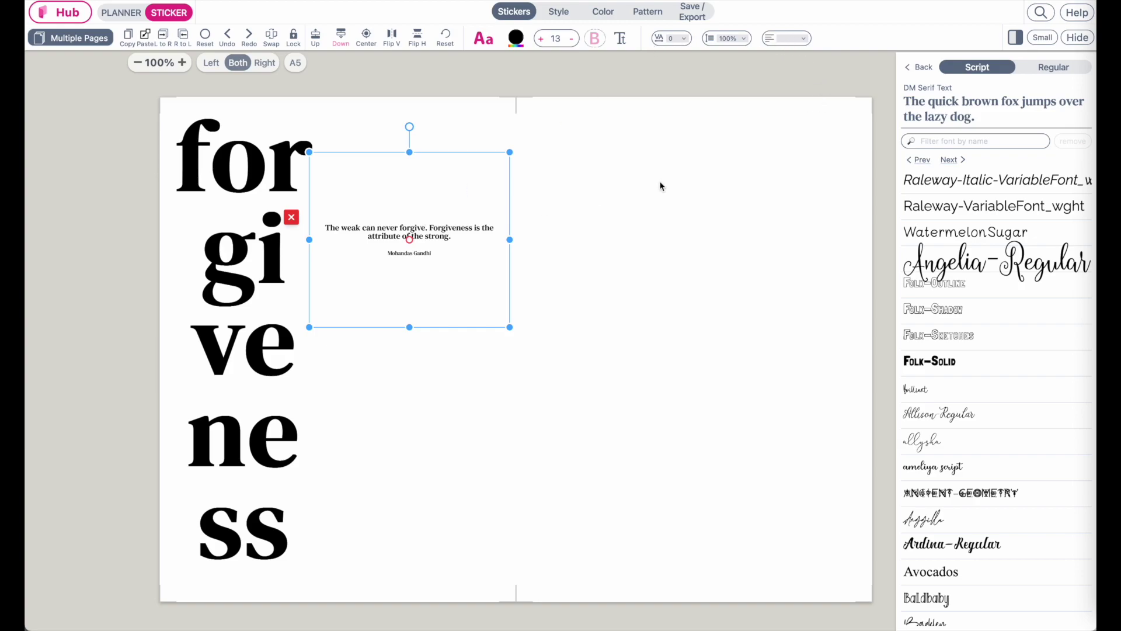
left_click(786, 37)
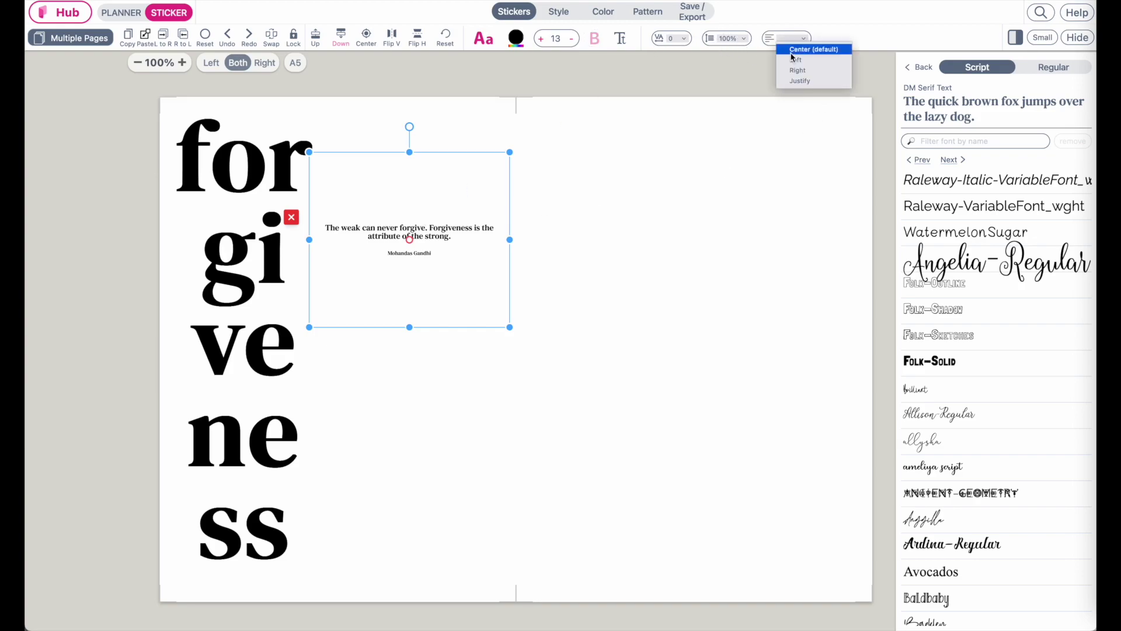
left_click(796, 70)
Step: Set the quote to size 20 in a narrower box at the bottom right of the page
left_click_drag(424, 287, 416, 326)
left_click_drag(302, 278, 397, 279)
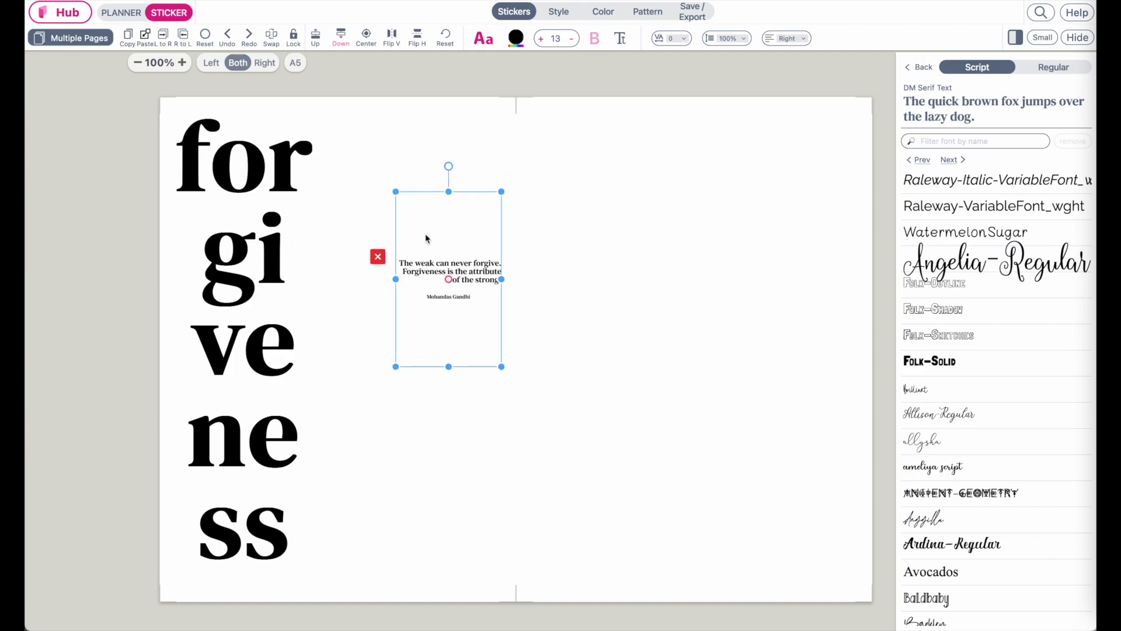
left_click(555, 38)
type("20")
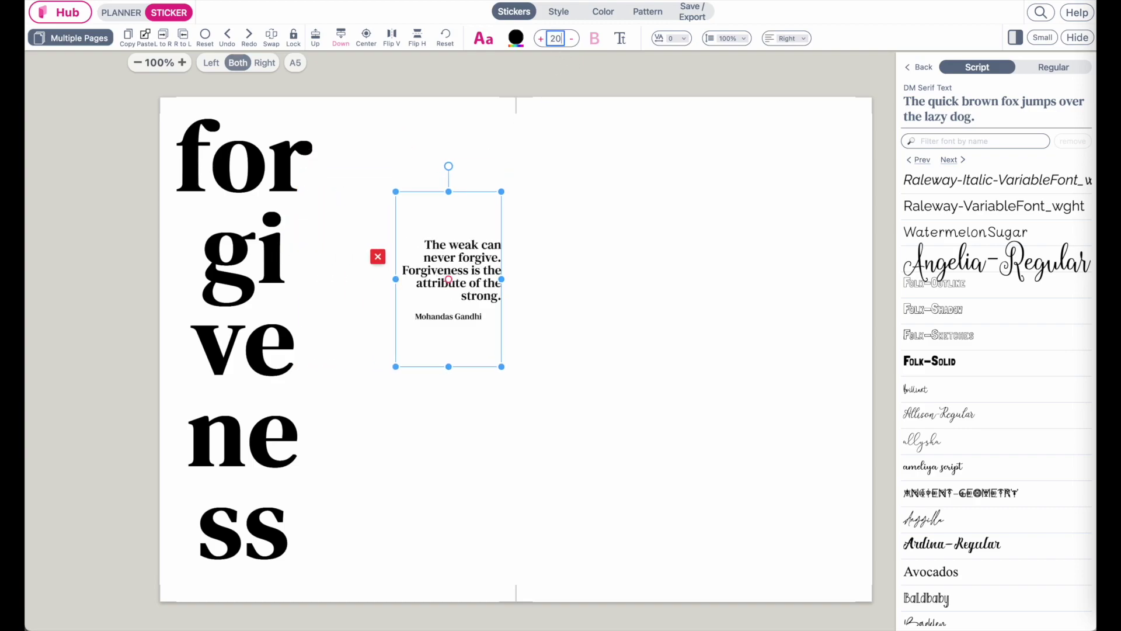
left_click_drag(396, 280, 381, 279)
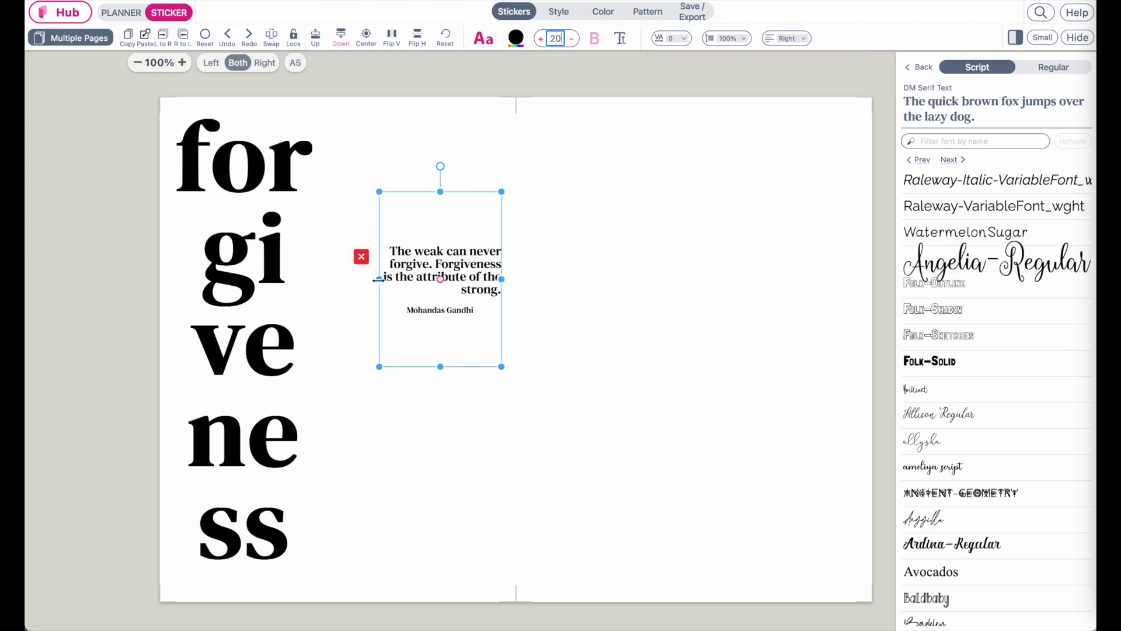
left_click_drag(489, 269, 481, 523)
left_click(398, 319)
left_click(250, 271)
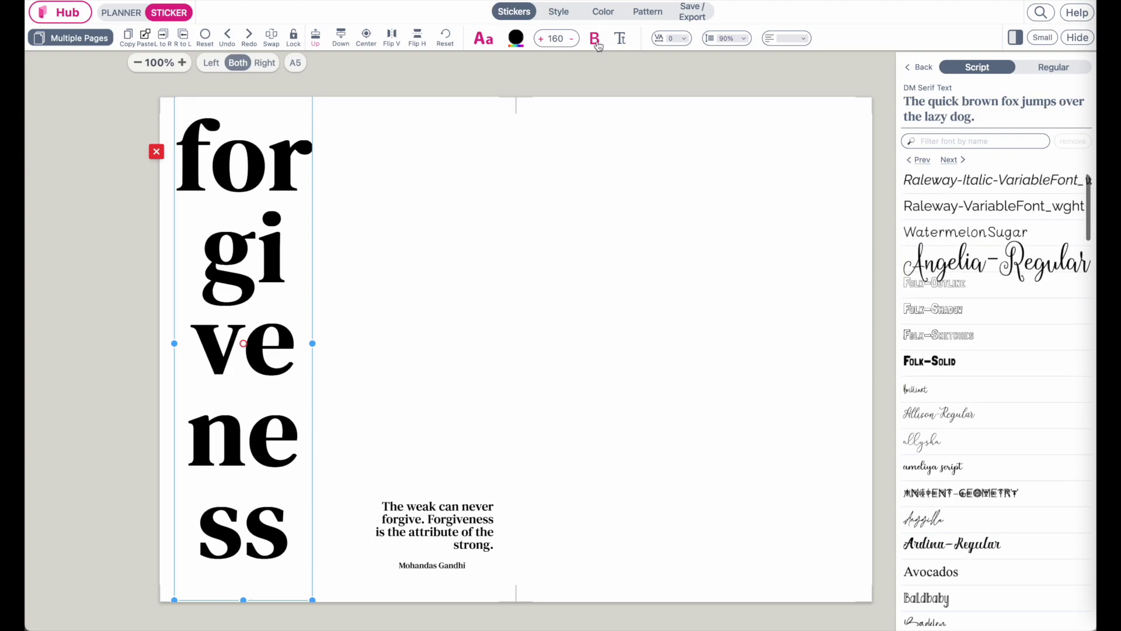
Step: Rewrap the forgiveness word into left-aligned lines, show only the left page, and enlarge the Widgets panel
left_click(225, 85)
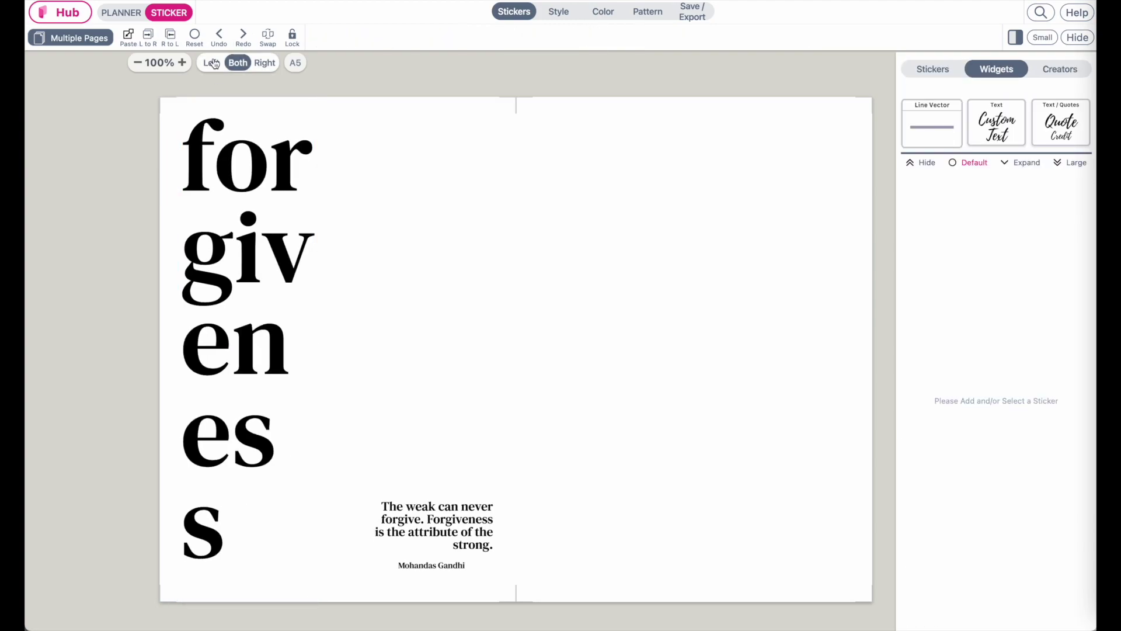
left_click(214, 66)
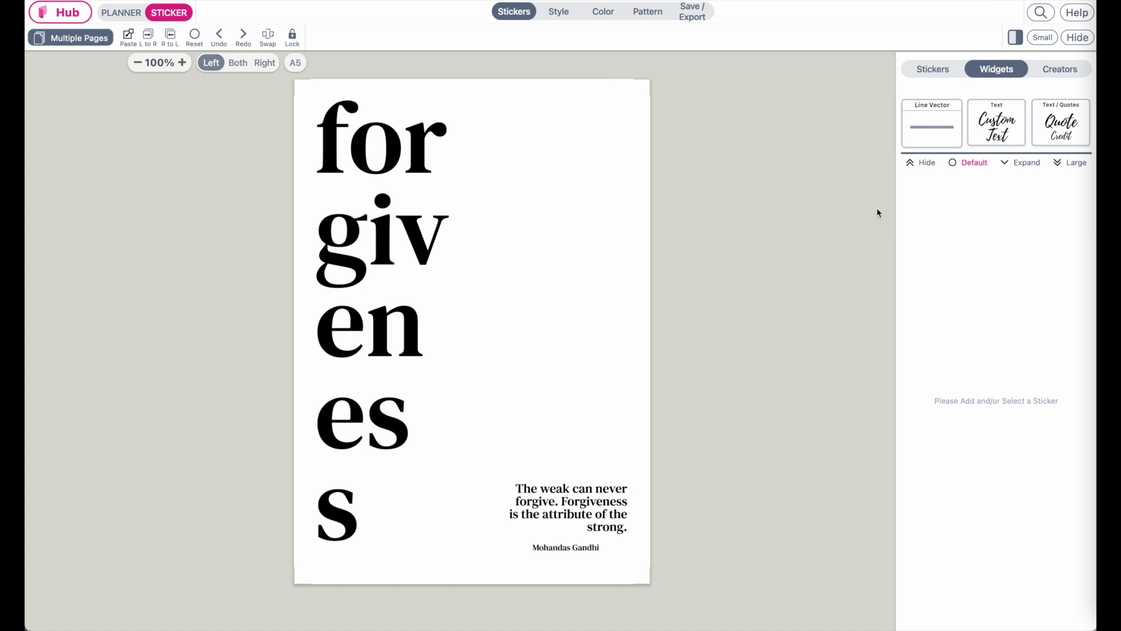
left_click(1072, 166)
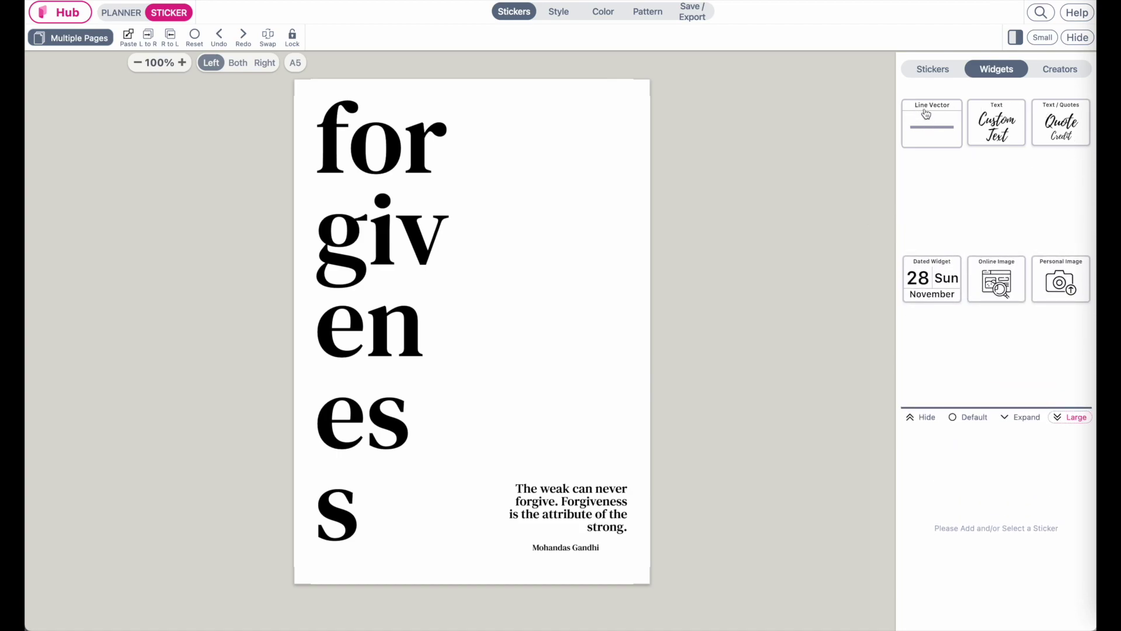
Step: Add a line sticker beside the forgiveness letters with a line width of 2.10
left_click(935, 132)
left_click(315, 128)
left_click_drag(316, 128, 484, 229)
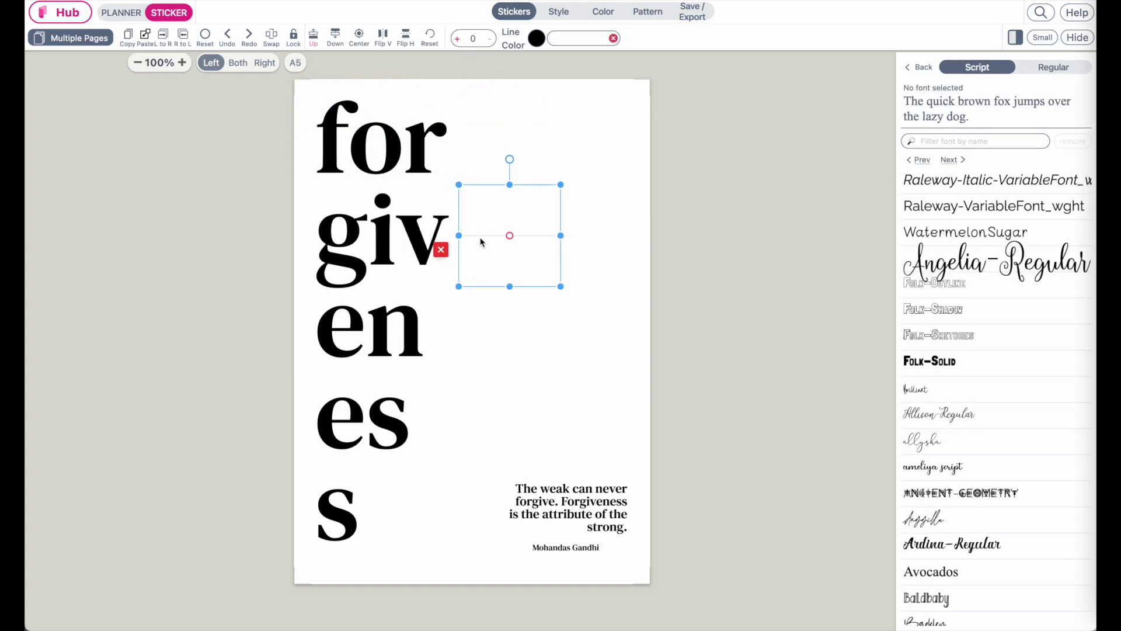
left_click(458, 39)
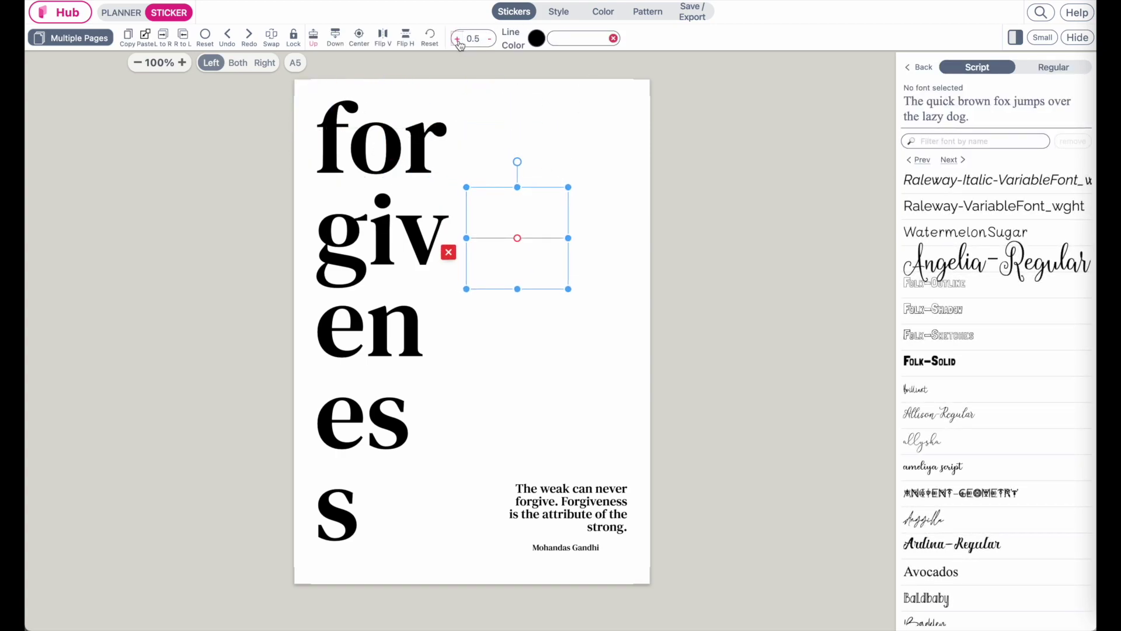
left_click(459, 39)
left_click(460, 40)
left_click(492, 39)
Step: Stretch the line into a full-height vertical divider and move the quote to the top right
left_click_drag(568, 238, 710, 236)
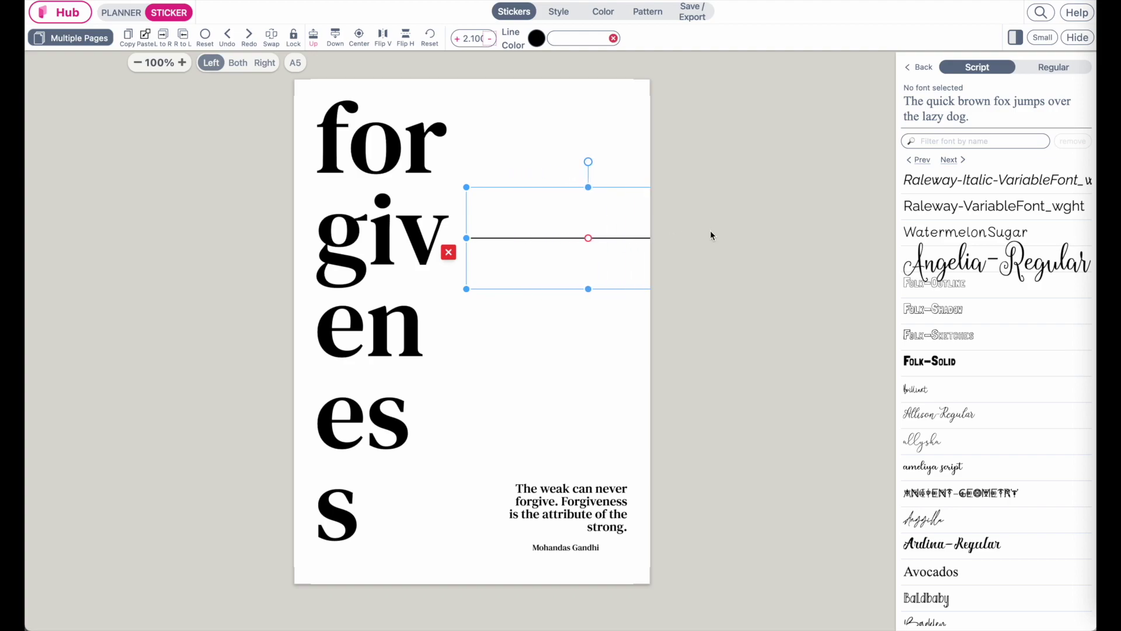
left_click_drag(619, 243, 504, 302)
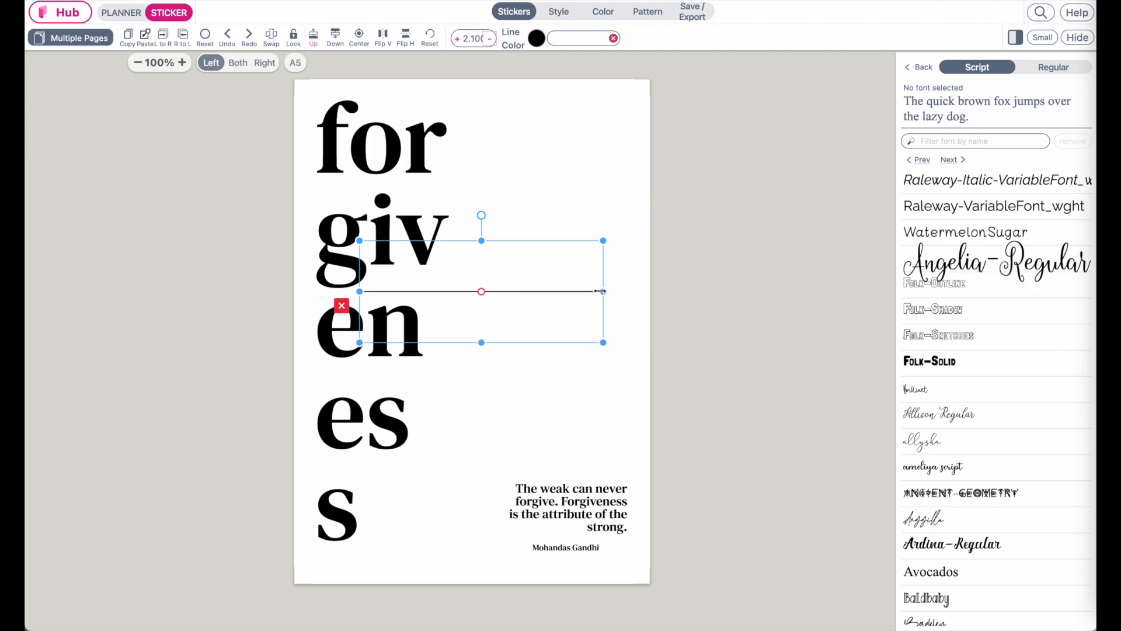
left_click_drag(602, 290, 630, 289)
left_click_drag(598, 360, 407, 333)
left_click_drag(491, 362, 488, 314)
left_click_drag(472, 374, 473, 573)
left_click(528, 445)
left_click_drag(559, 514, 543, 146)
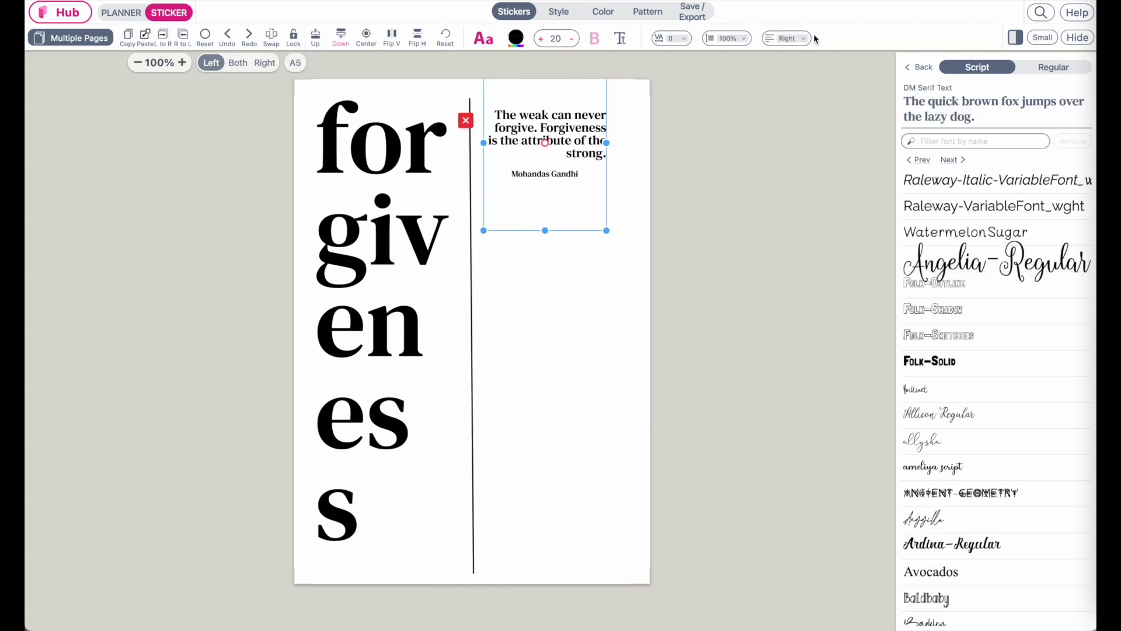
Step: Left-align the Gandhi quote beside the divider and lower it slightly
left_click(777, 44)
left_click(789, 33)
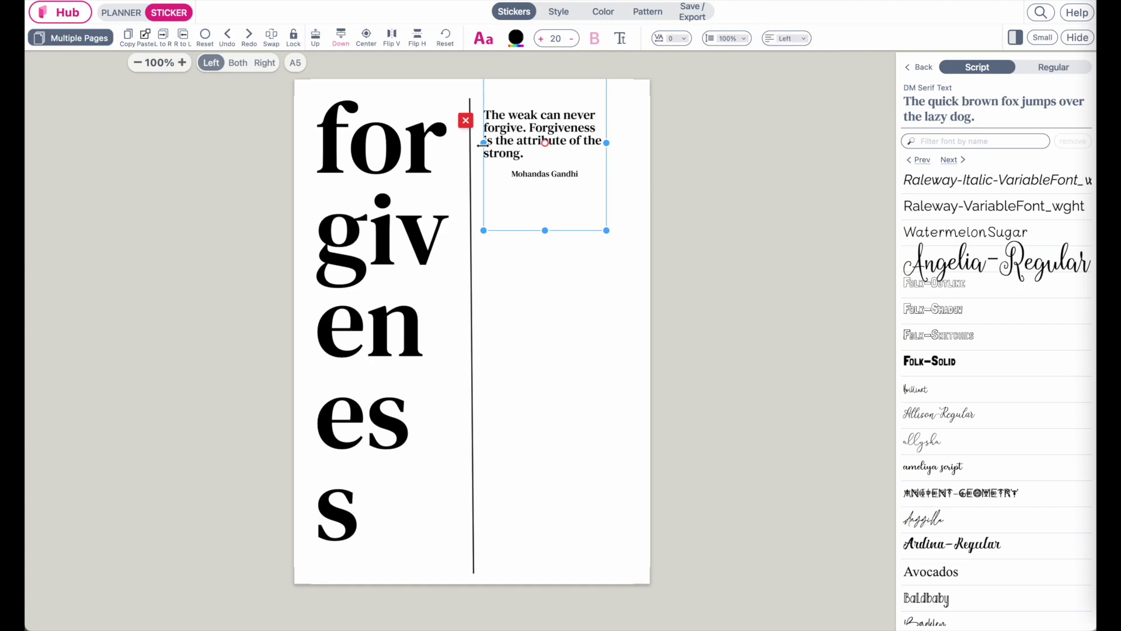
left_click_drag(535, 131, 535, 142)
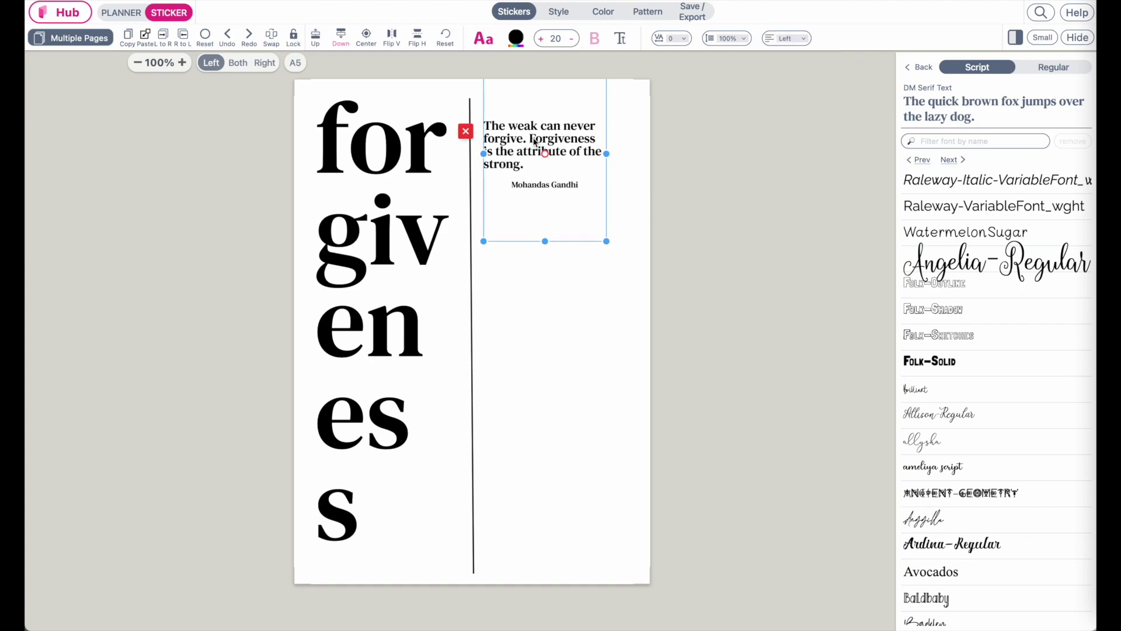
left_click(523, 390)
Step: Right-align the forgiveness word and push it against the divider line
left_click(473, 350)
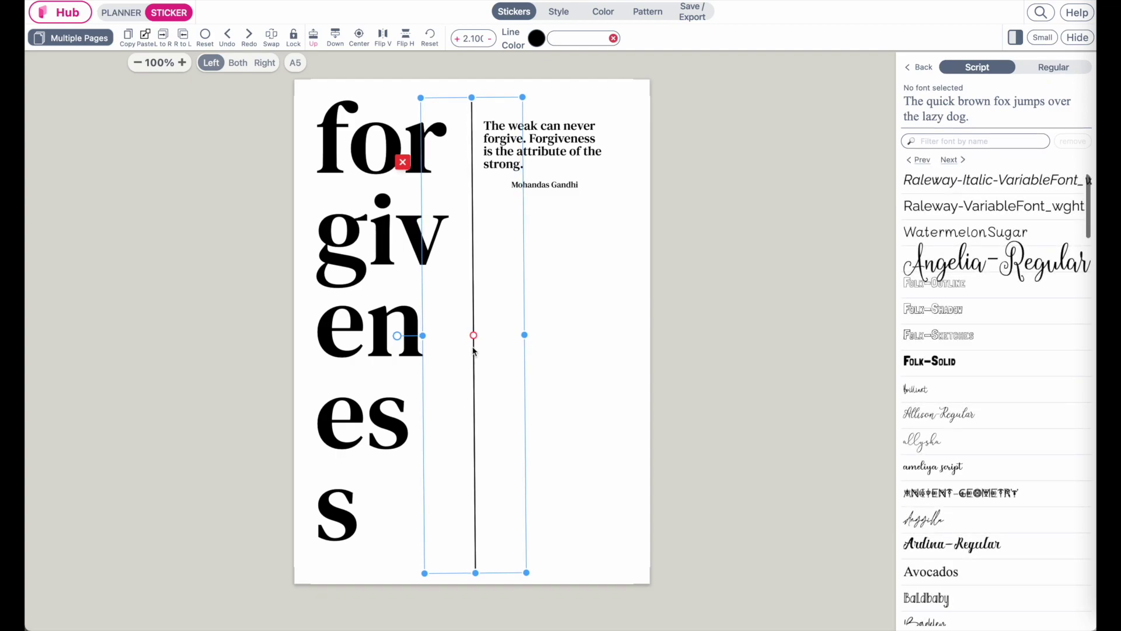
left_click(388, 358)
left_click_drag(383, 359, 385, 384)
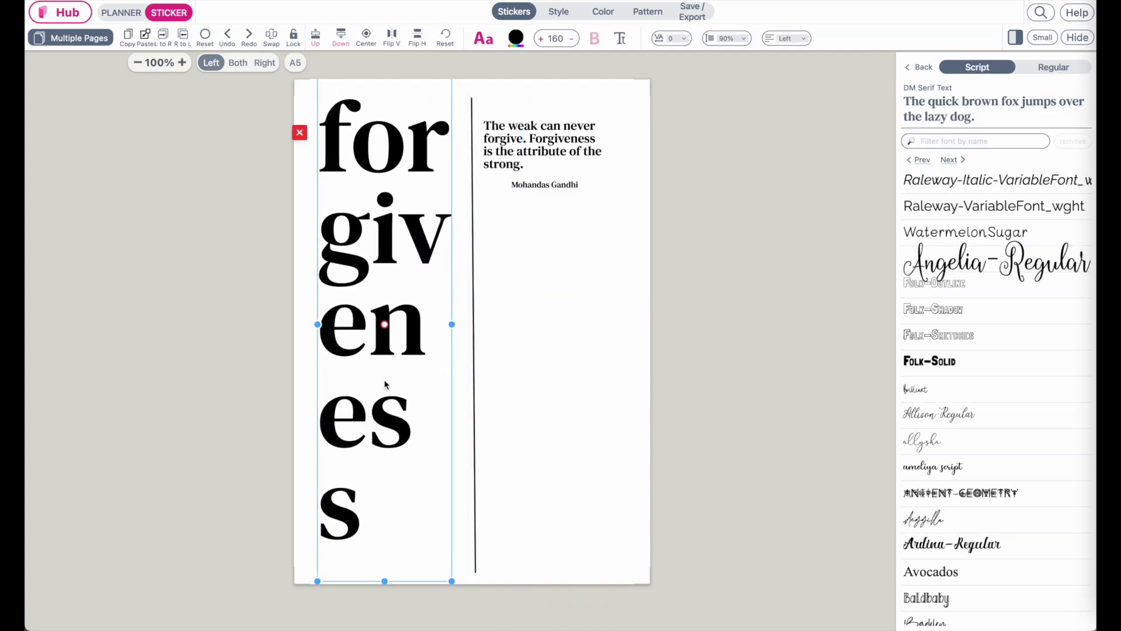
left_click(792, 42)
left_click(793, 53)
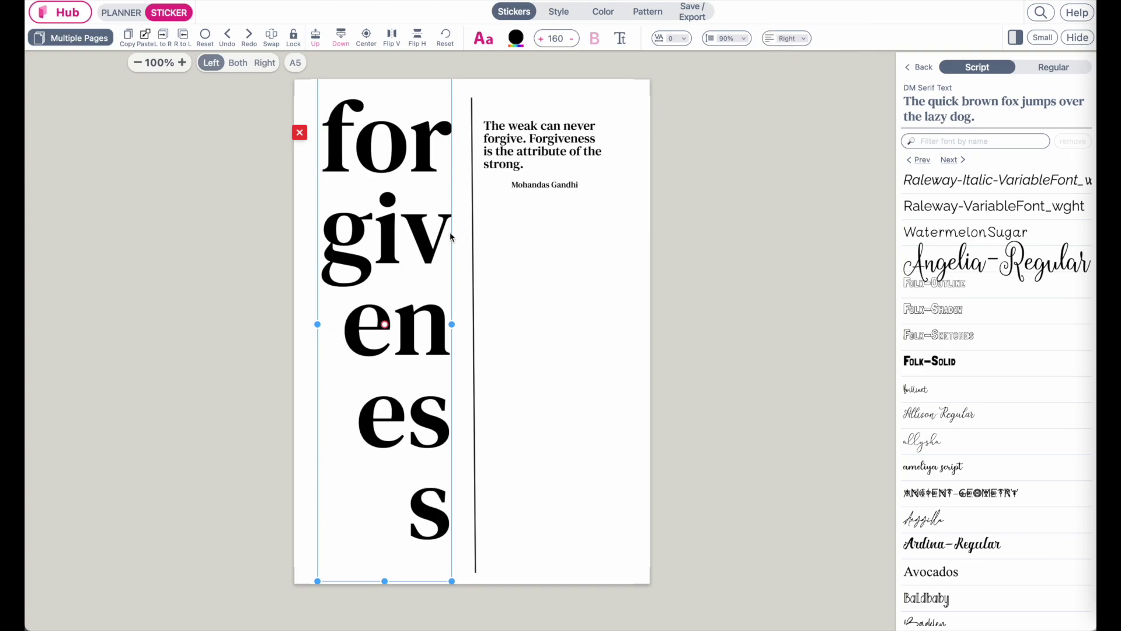
left_click_drag(407, 229, 421, 229)
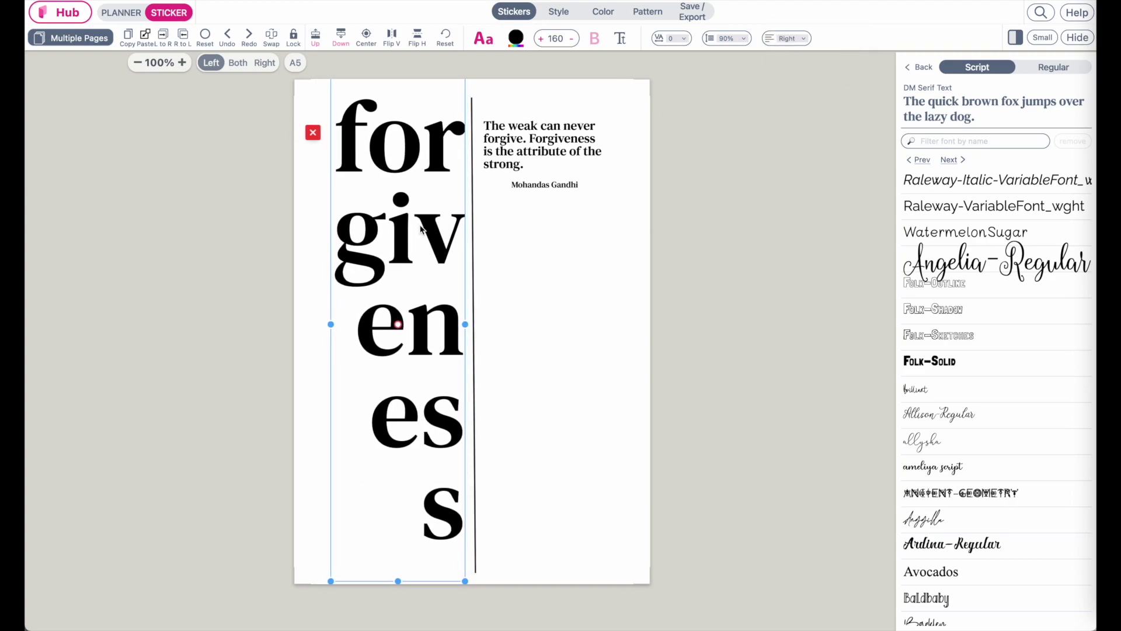
left_click(590, 277)
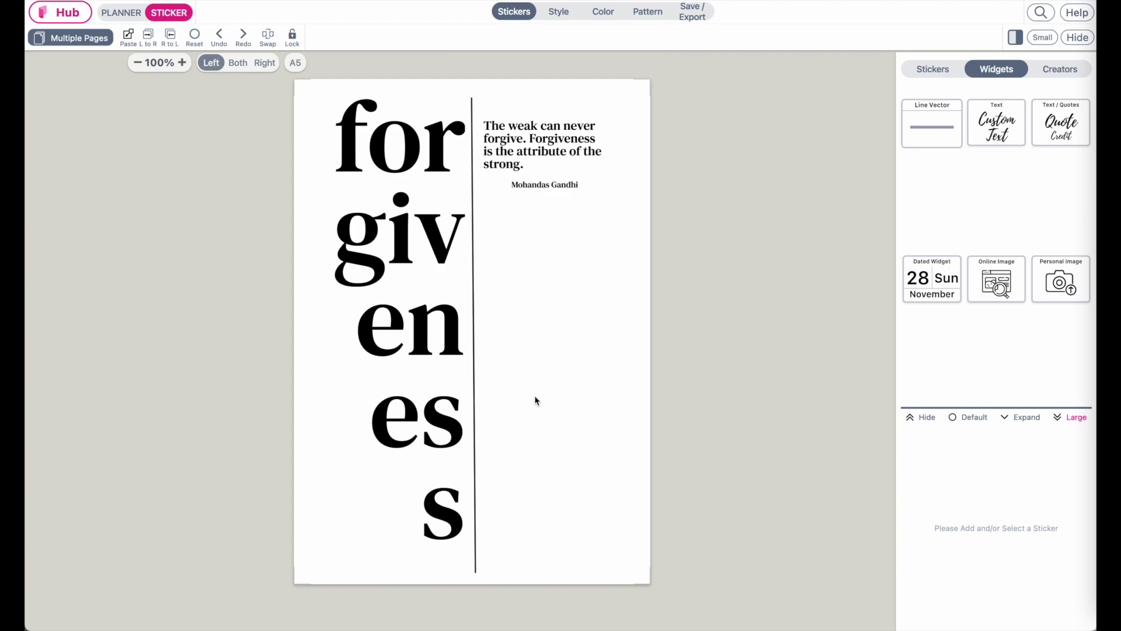
Step: Nudge the quote slightly right and shrink the forgiveness word to size 140
left_click(393, 326)
left_click(611, 213)
left_click_drag(525, 153, 530, 152)
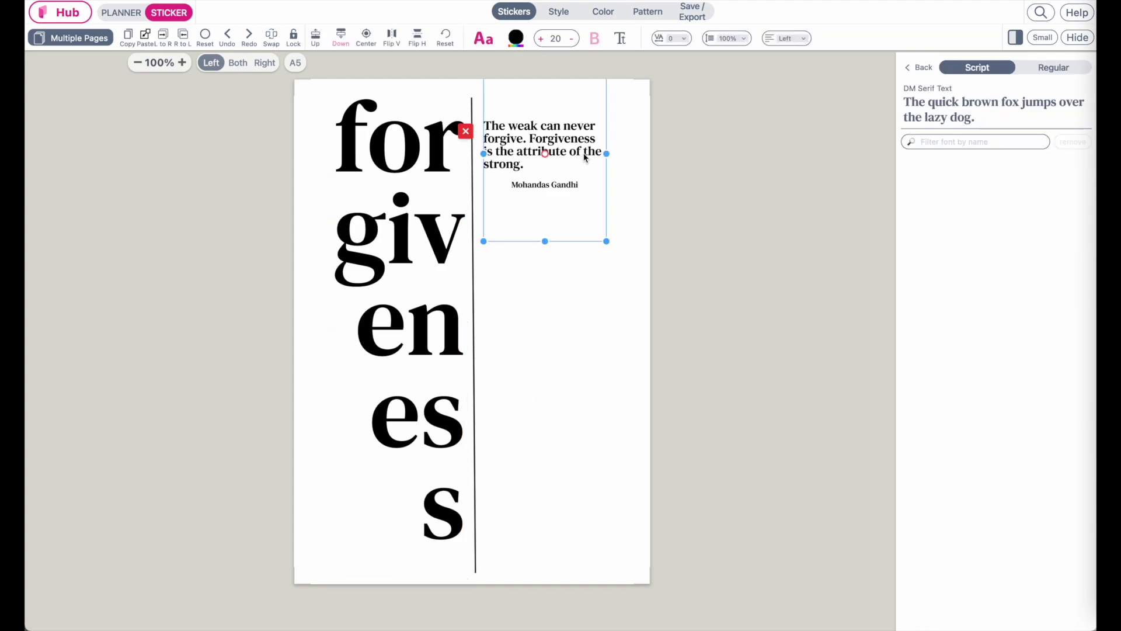
left_click(398, 324)
left_click(509, 387)
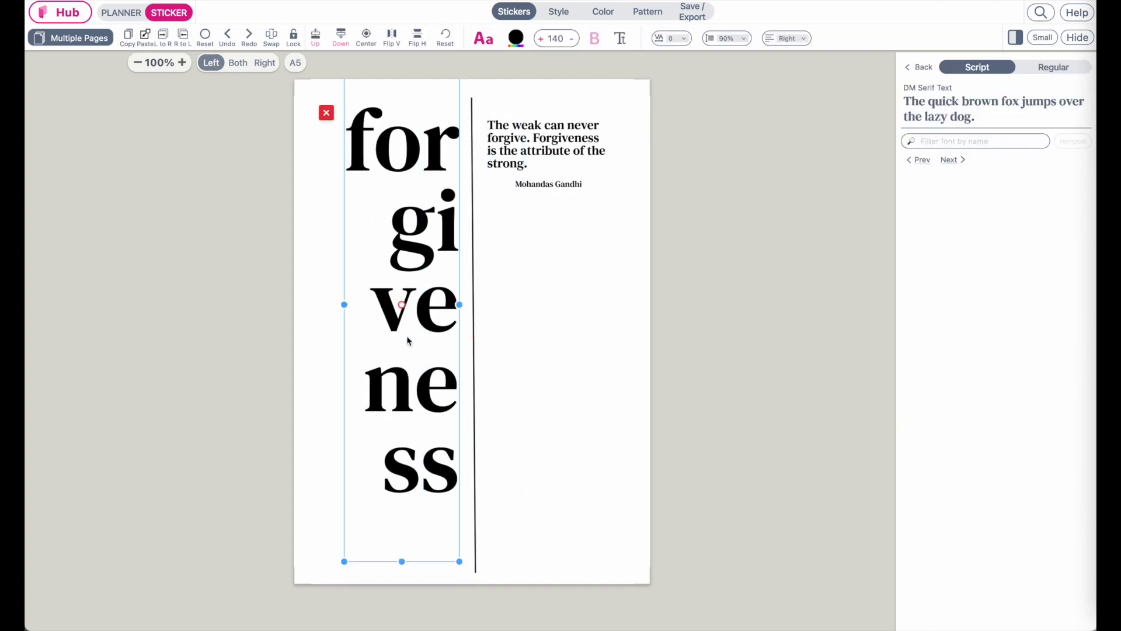
left_click(590, 428)
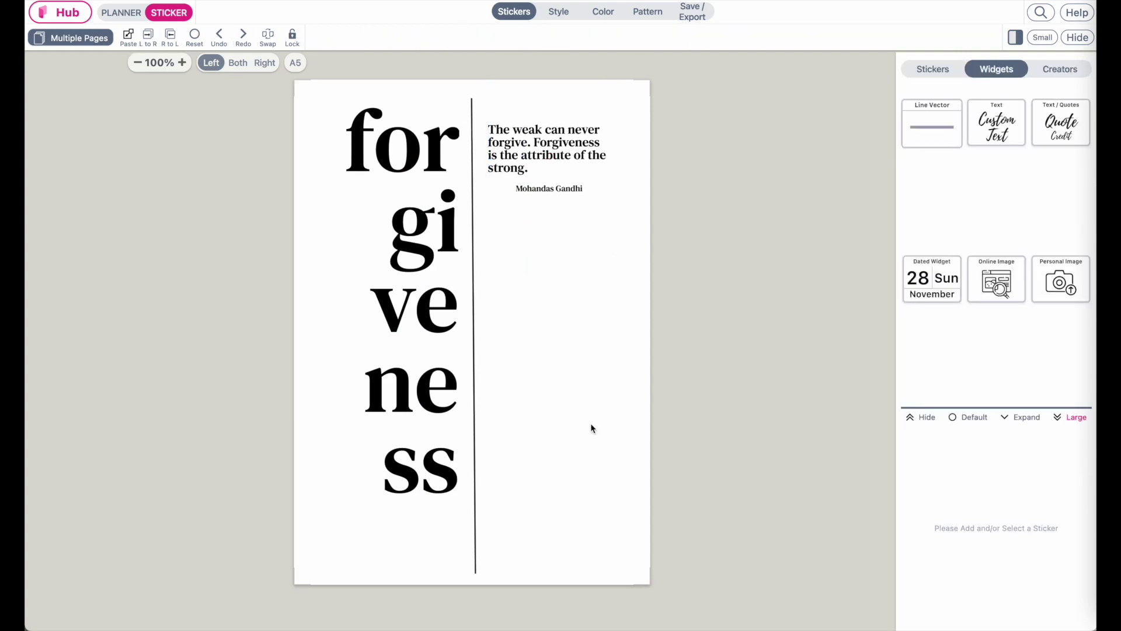
left_click(374, 173)
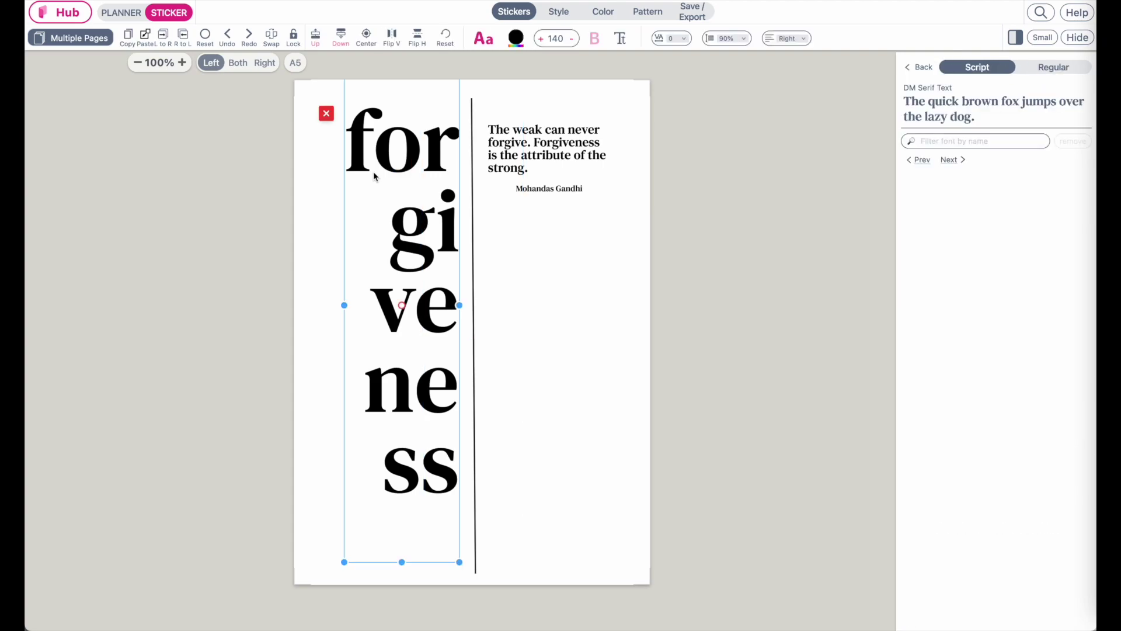
left_click(920, 67)
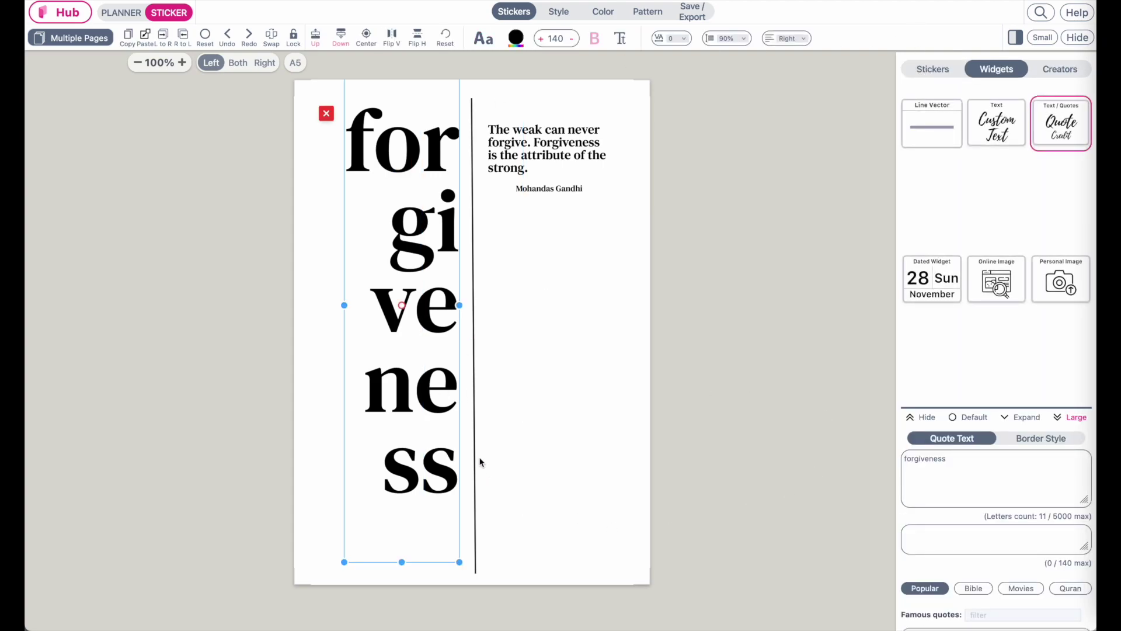
left_click(551, 156)
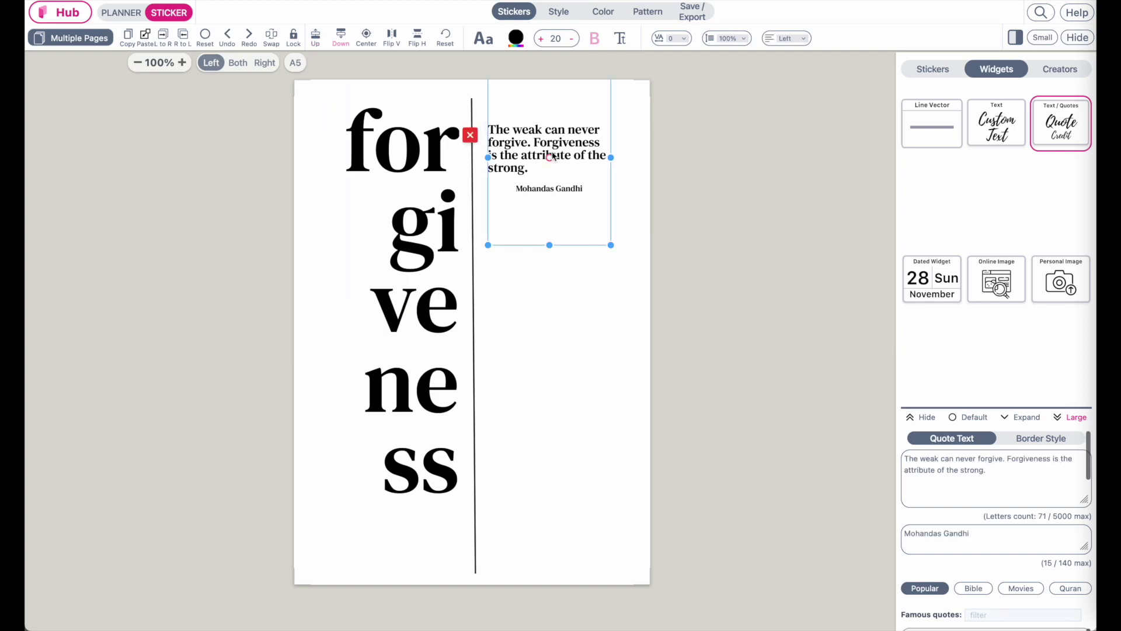
left_click(964, 417)
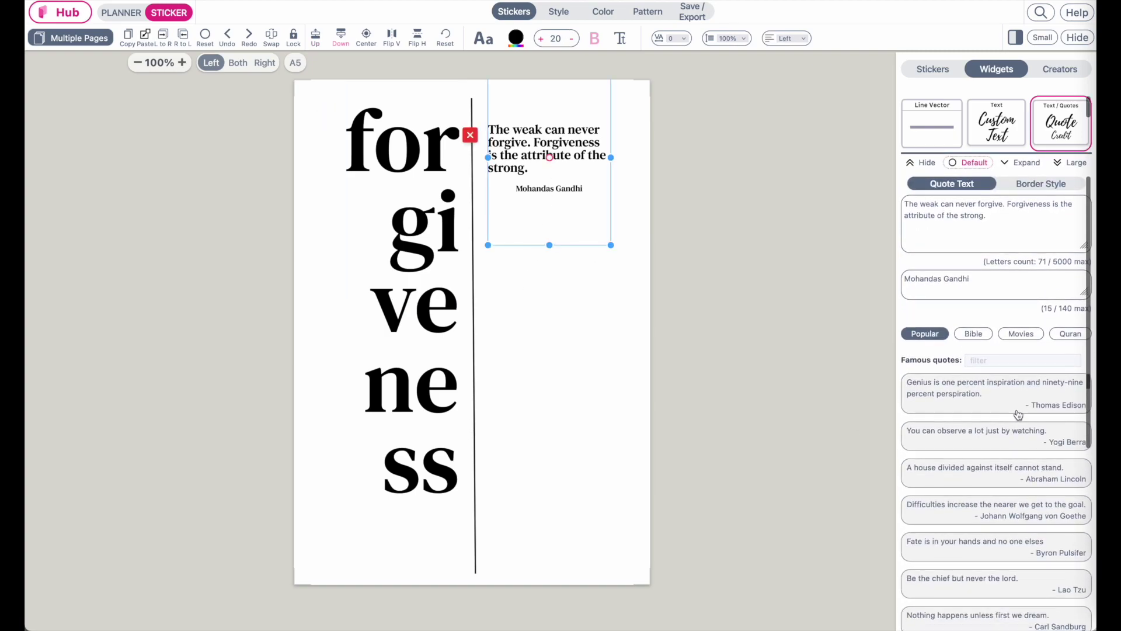
left_click(1003, 358)
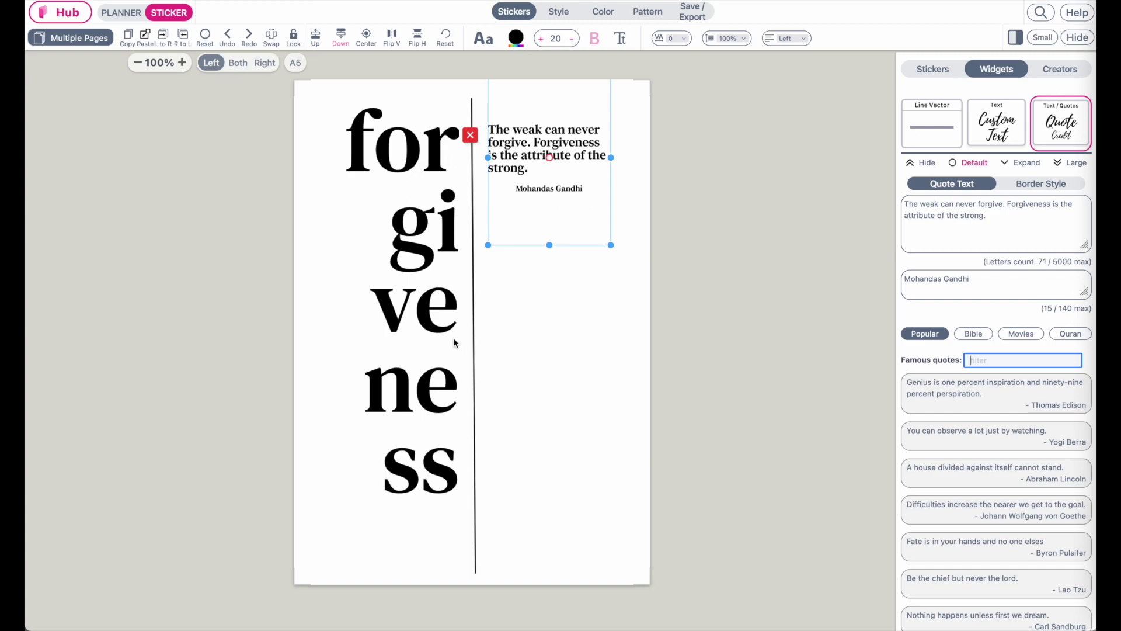
left_click(626, 472)
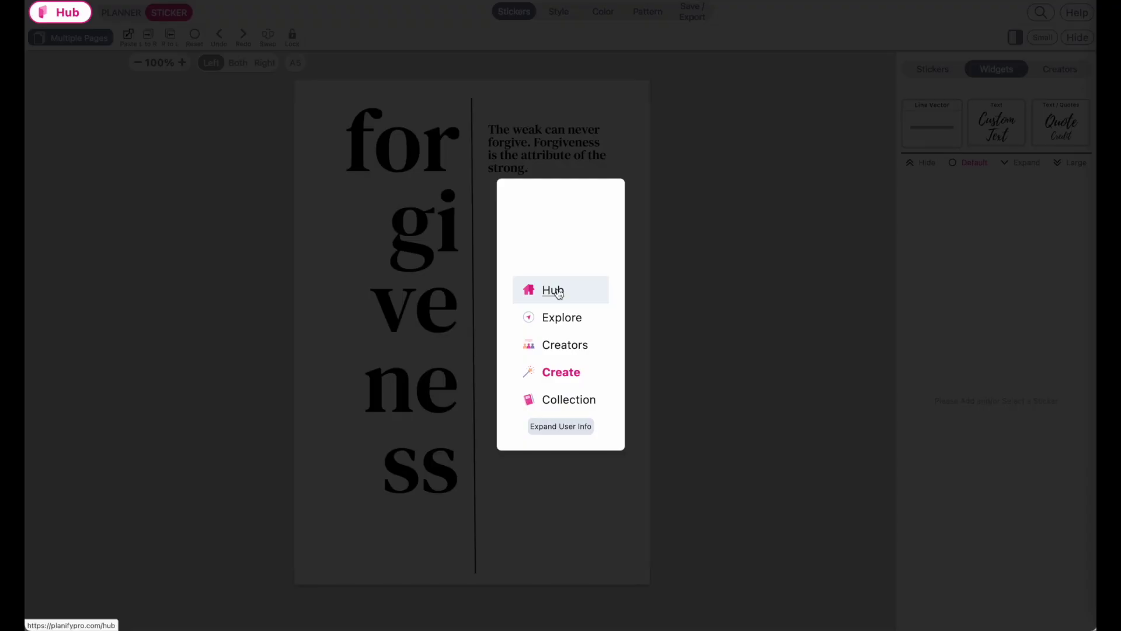
Step: From the Planify Pro hub, apply the 'Classic Dashboard – Quotes' template design
left_click(555, 288)
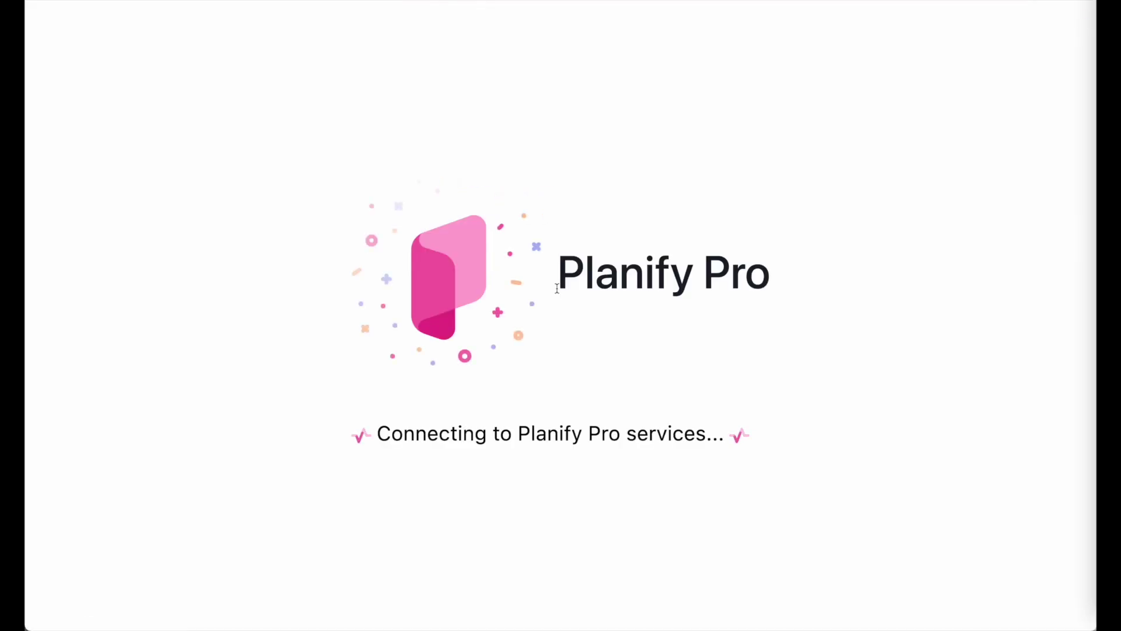
scroll(556, 287, "down", 4)
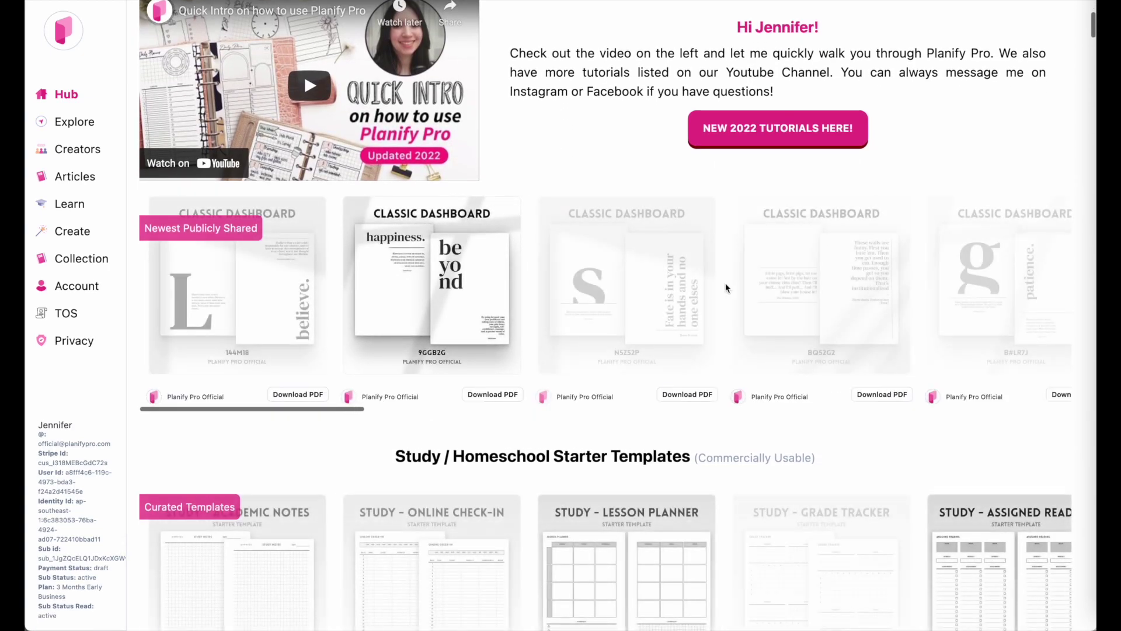
scroll(775, 333, "right", 2)
scroll(776, 333, "right", 3)
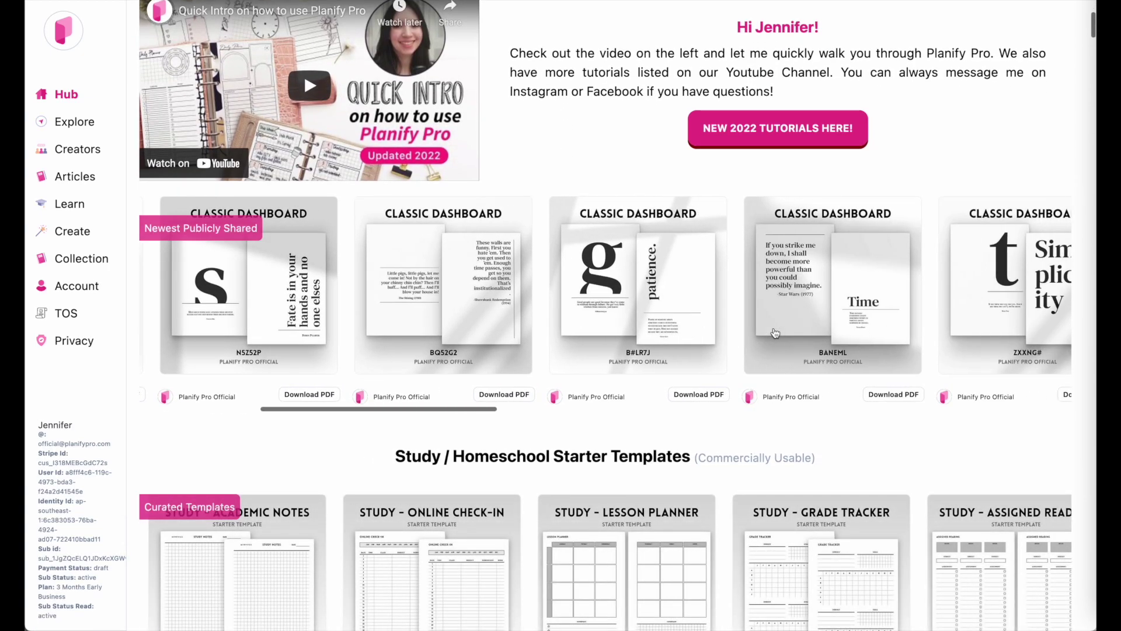
left_click(676, 280)
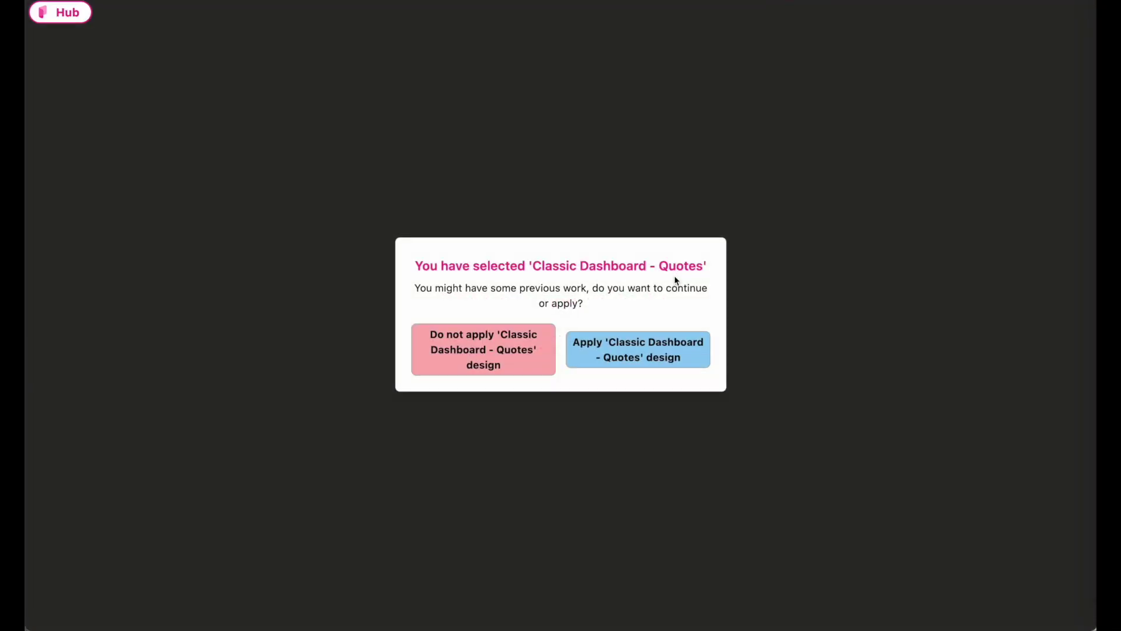
left_click(638, 348)
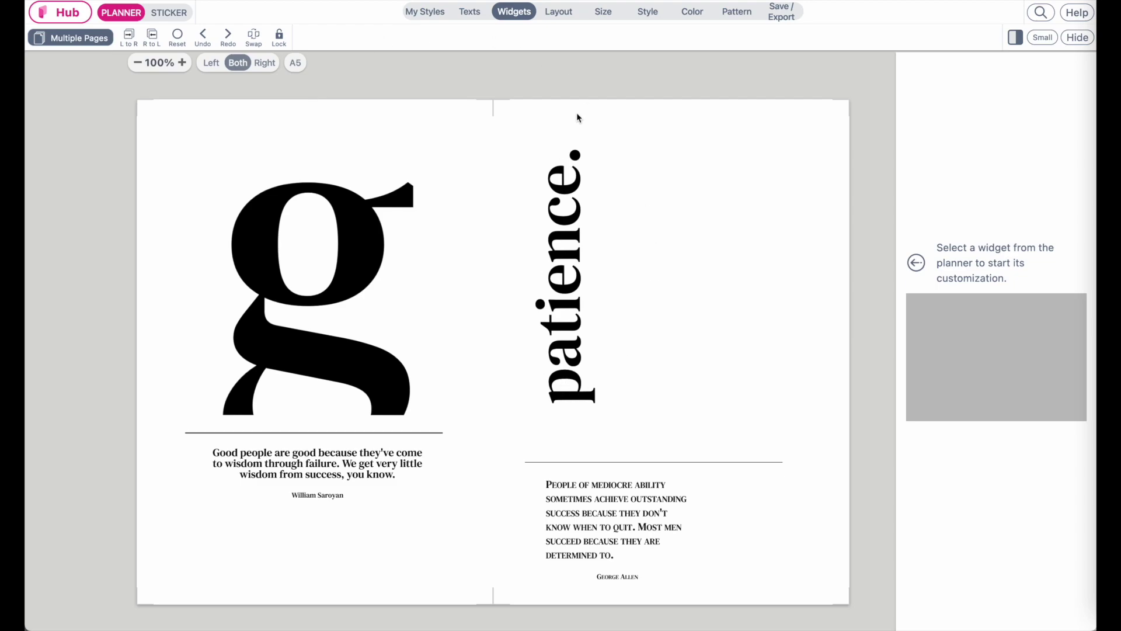
Step: In sticker mode, replace the giant letter g on the left page with the letter h
left_click(176, 13)
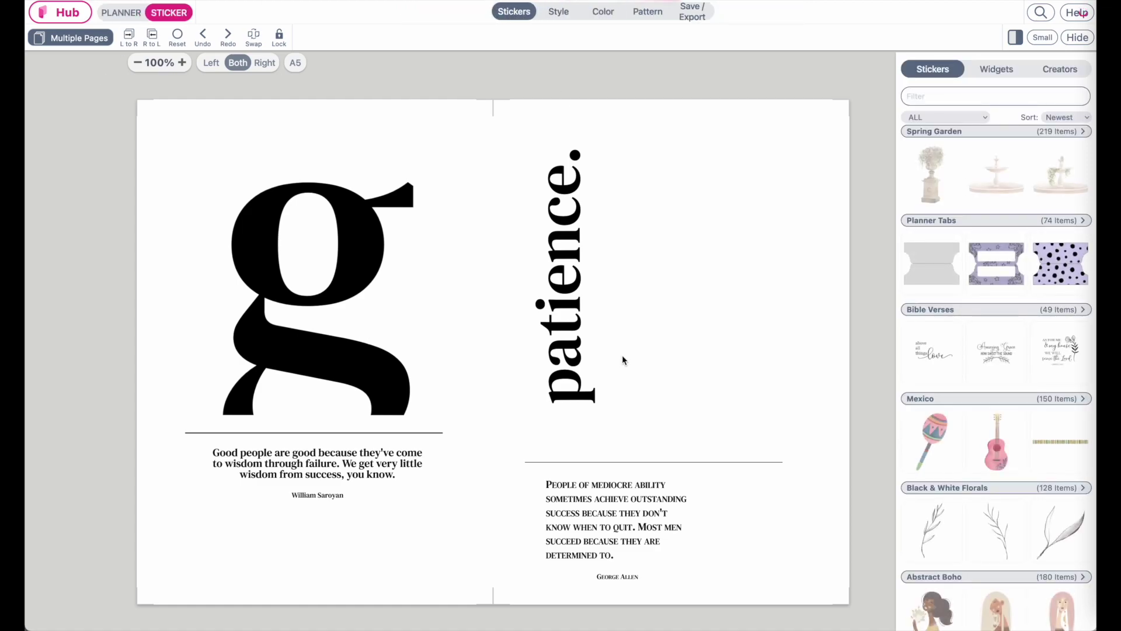
left_click(574, 332)
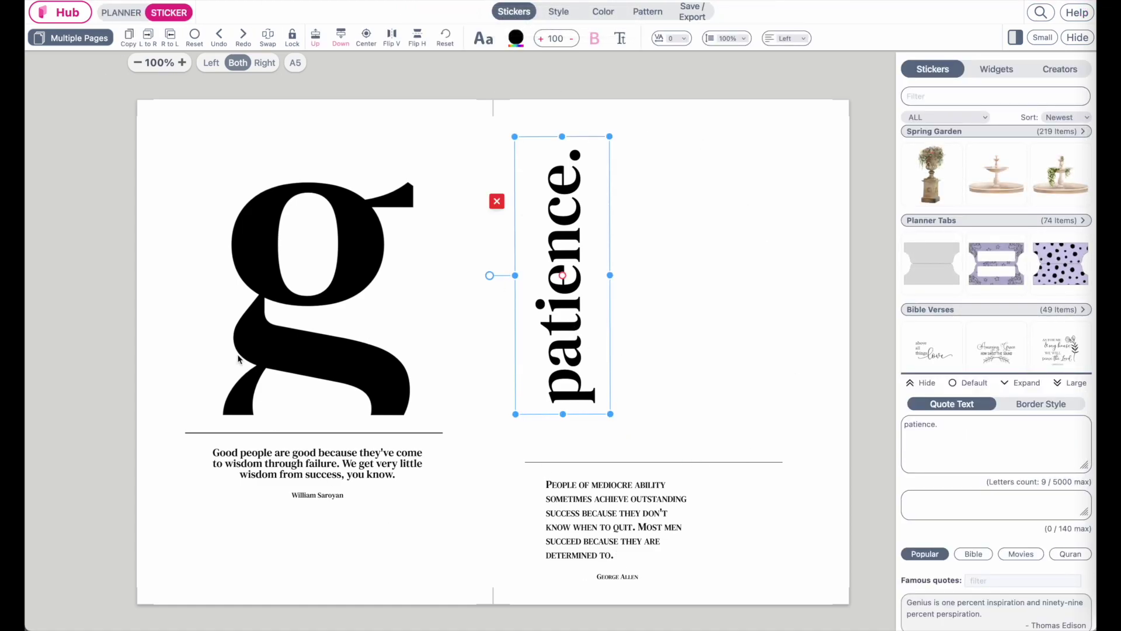
left_click(288, 274)
scroll(390, 406, "left", 3)
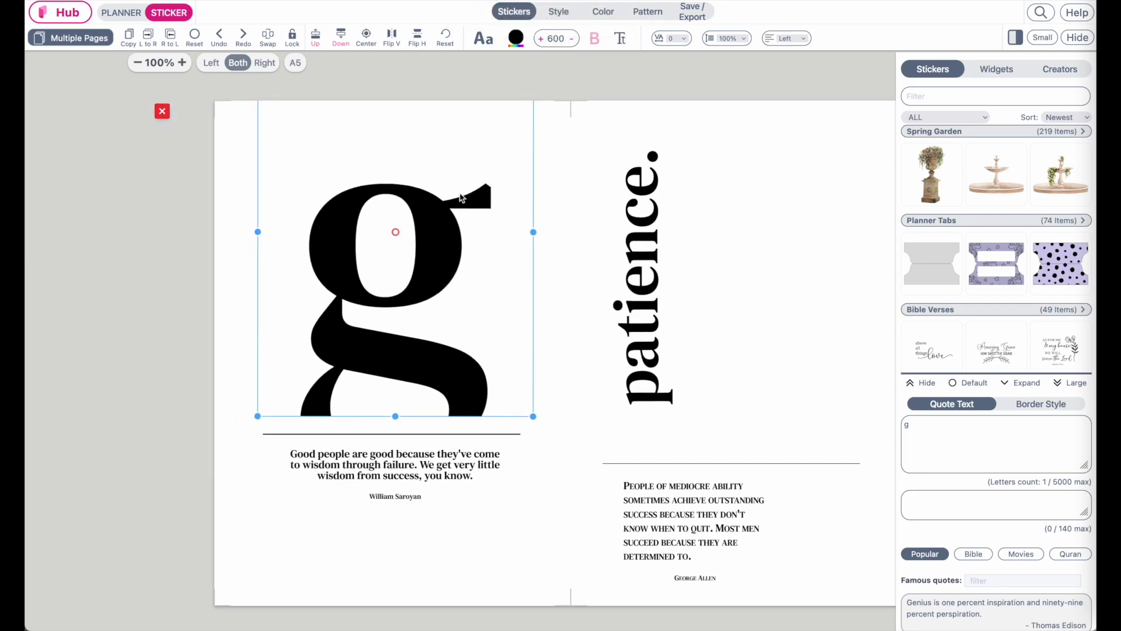
left_click(425, 480)
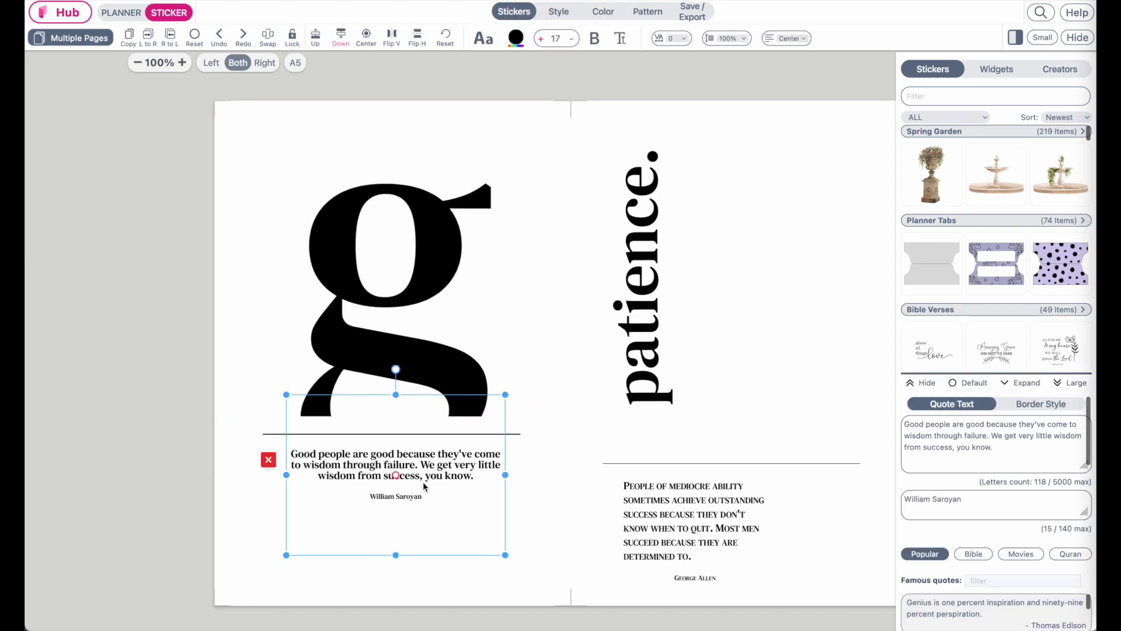
left_click(391, 311)
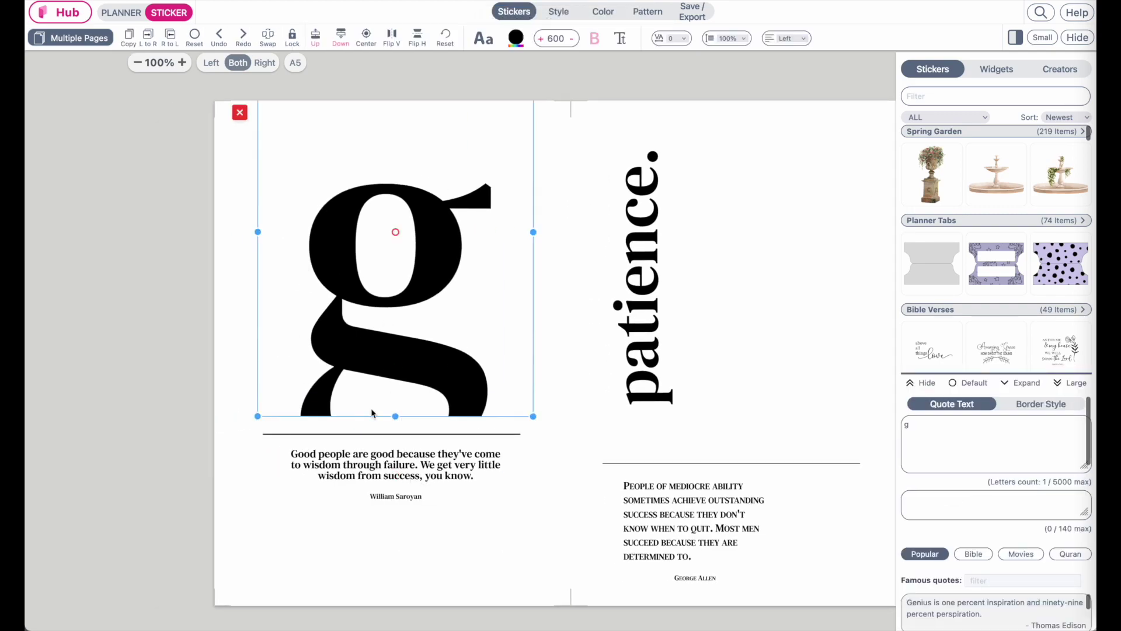
left_click(374, 495)
left_click(393, 263)
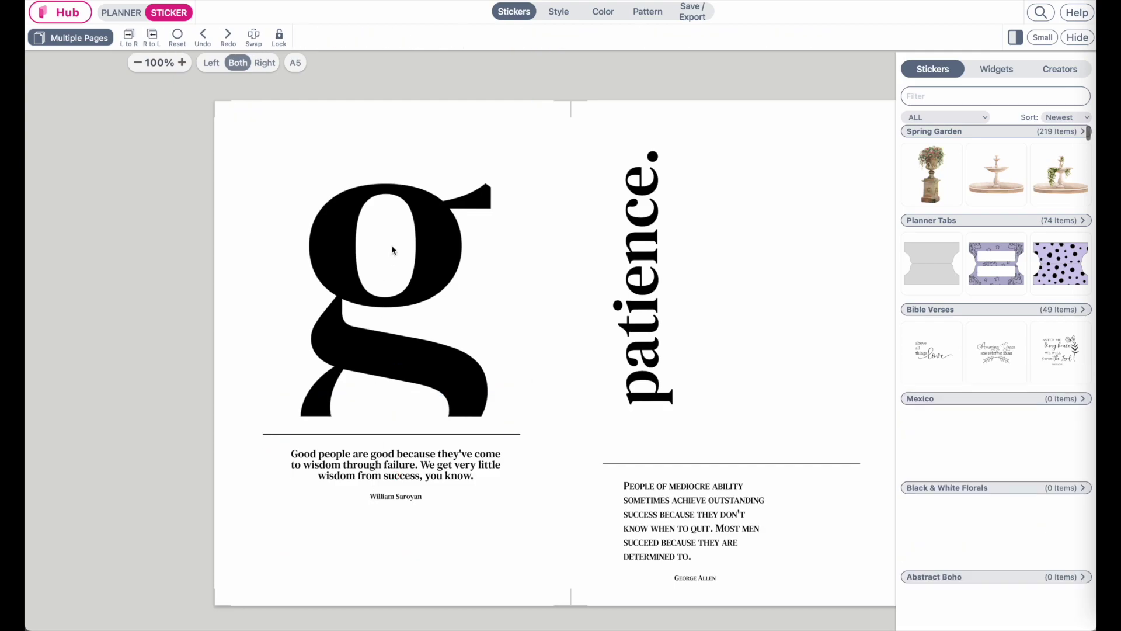
left_click(929, 433)
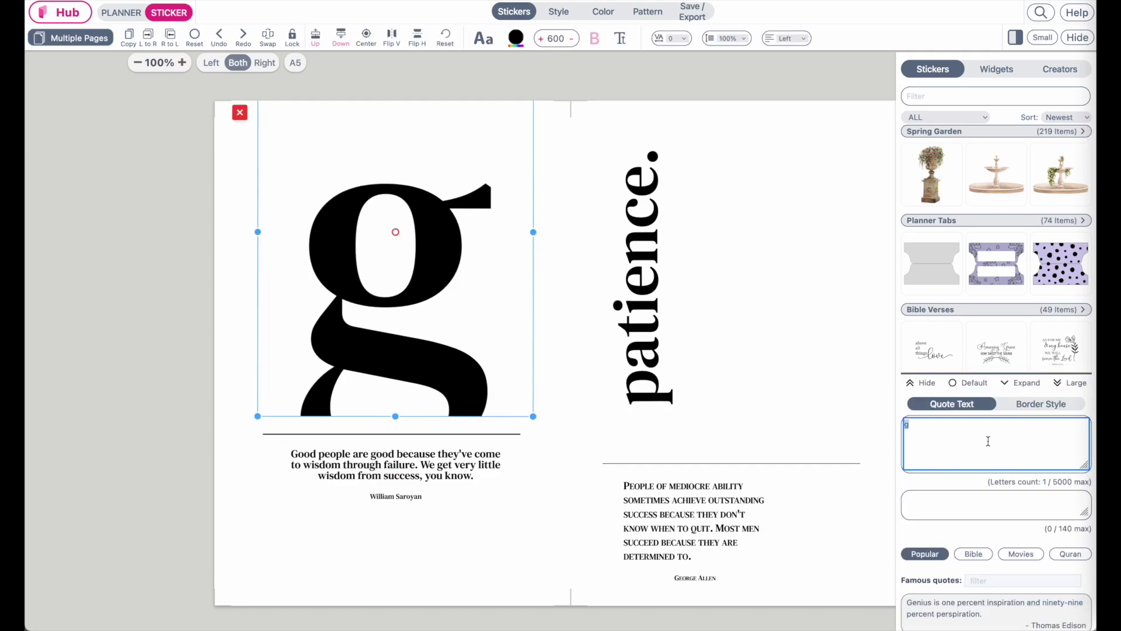
type("h")
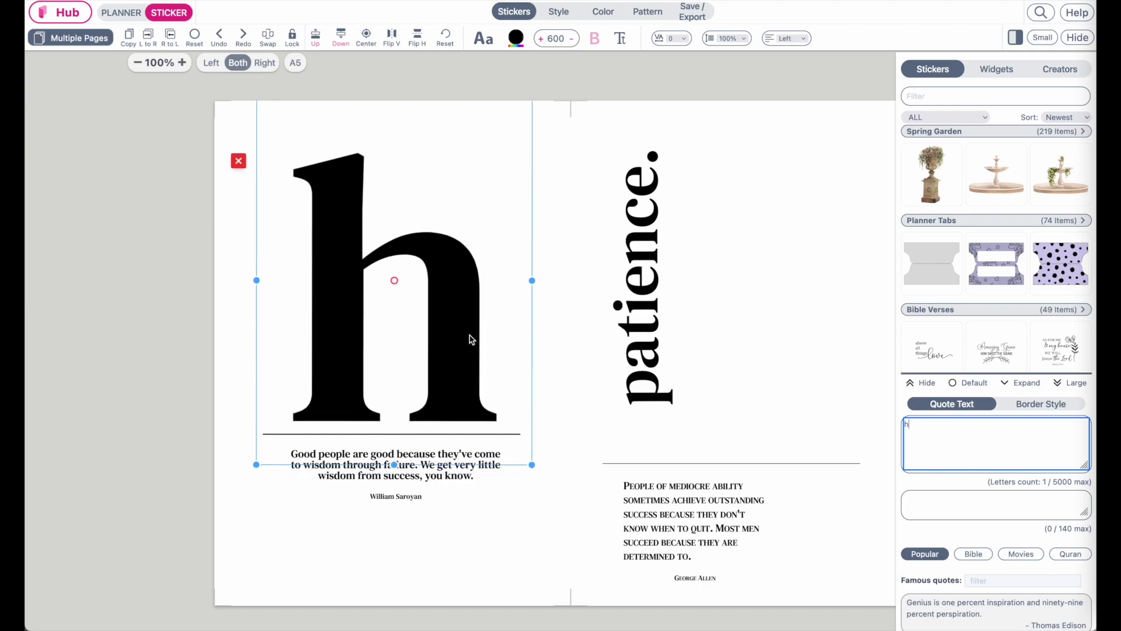
left_click(435, 484)
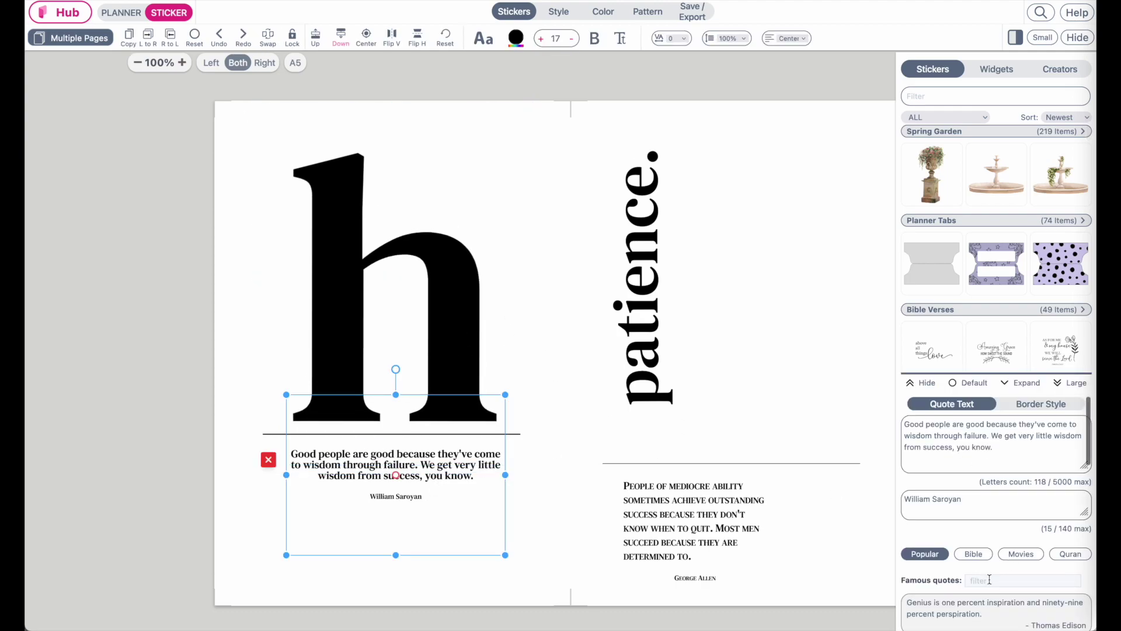
scroll(972, 388, "down", 3)
Step: Filter Famous quotes by 'happiness' and apply Horace Friess's quote to the block under the h
left_click(971, 389)
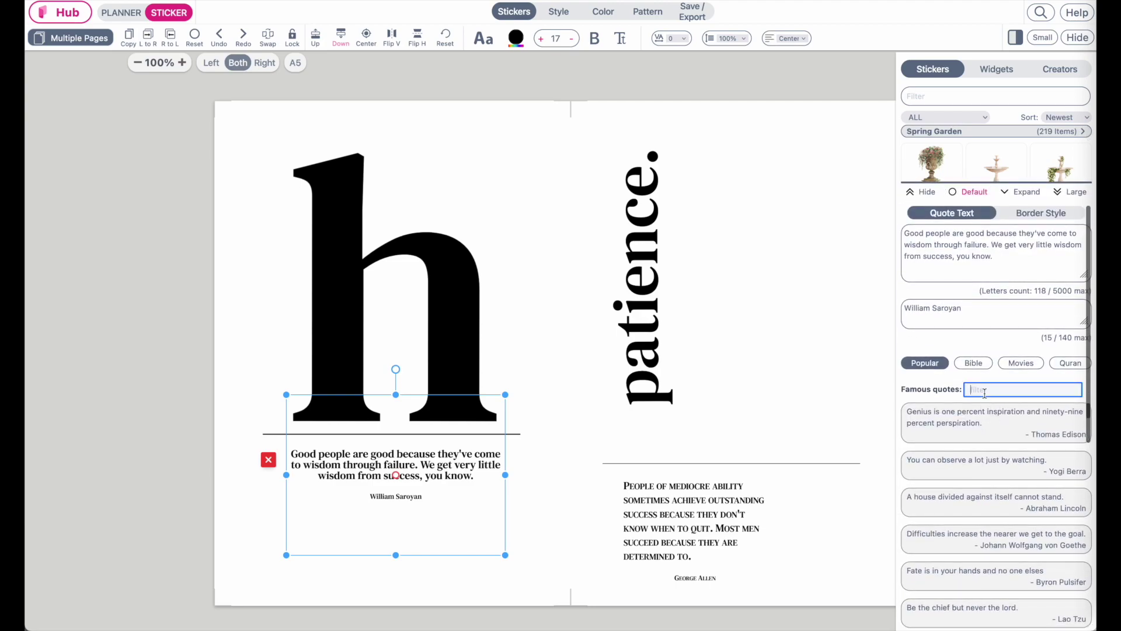
type("happiness")
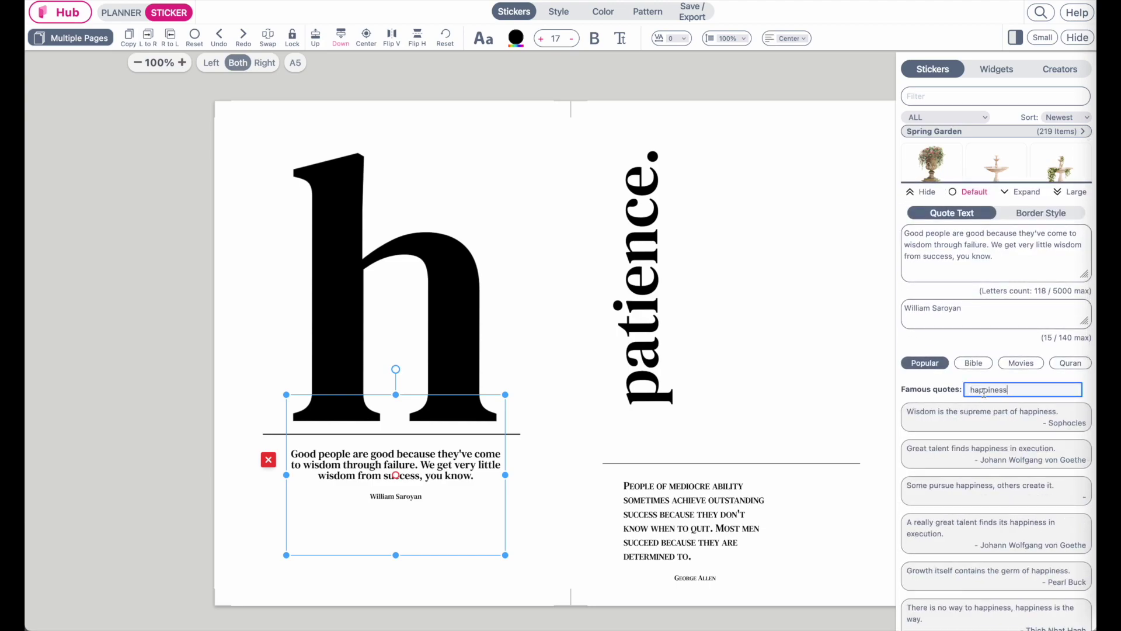
scroll(982, 506, "down", 3)
scroll(981, 505, "down", 5)
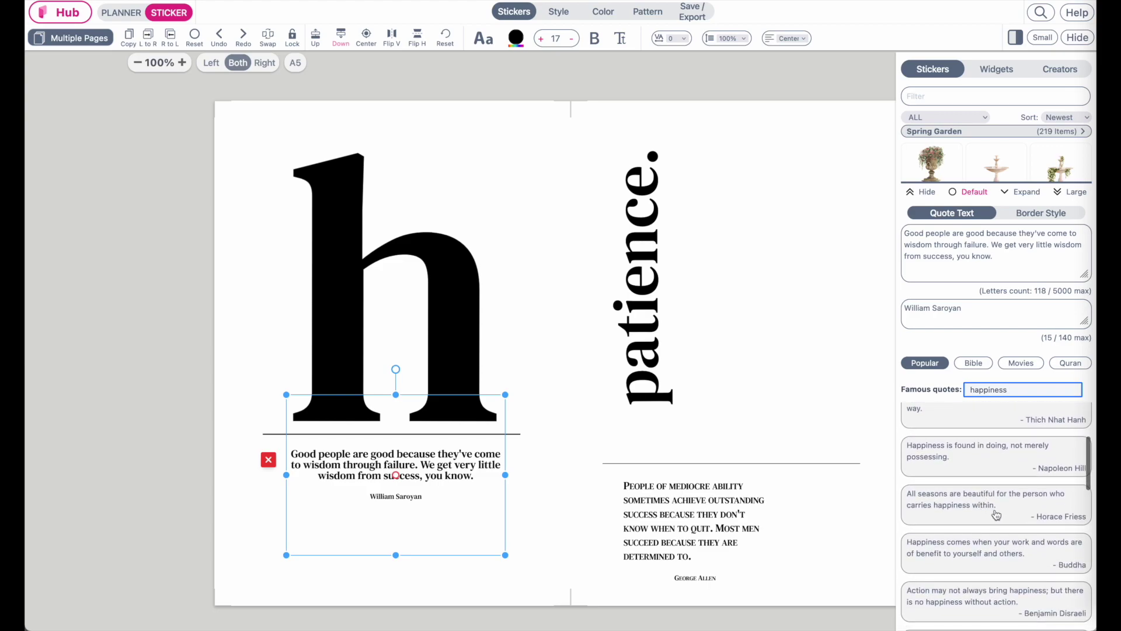
left_click(1001, 512)
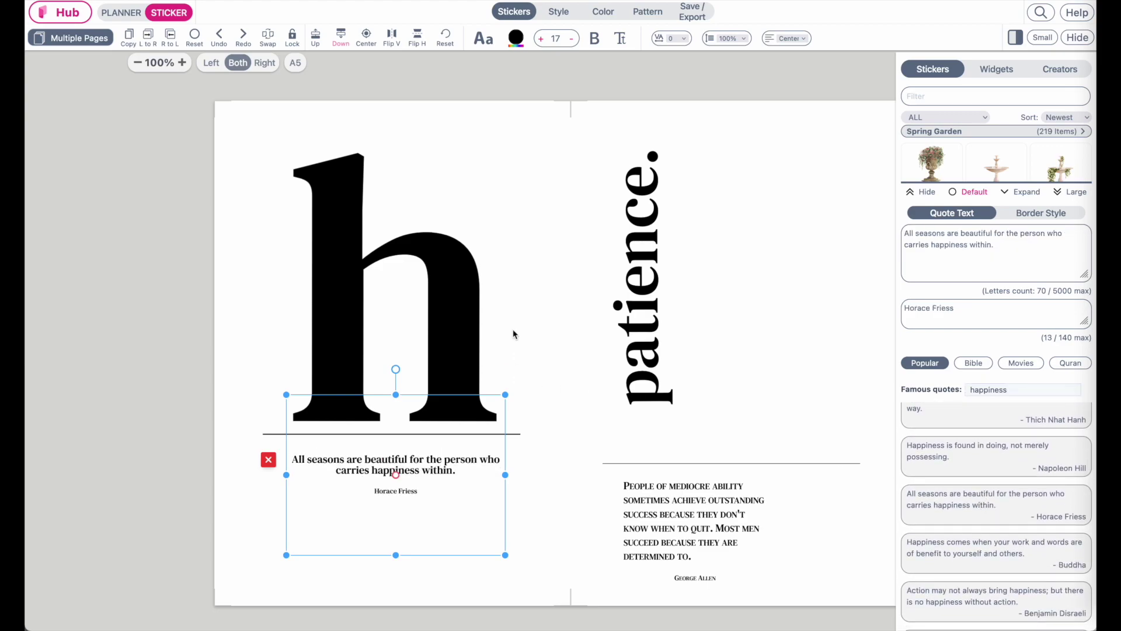
left_click(498, 248)
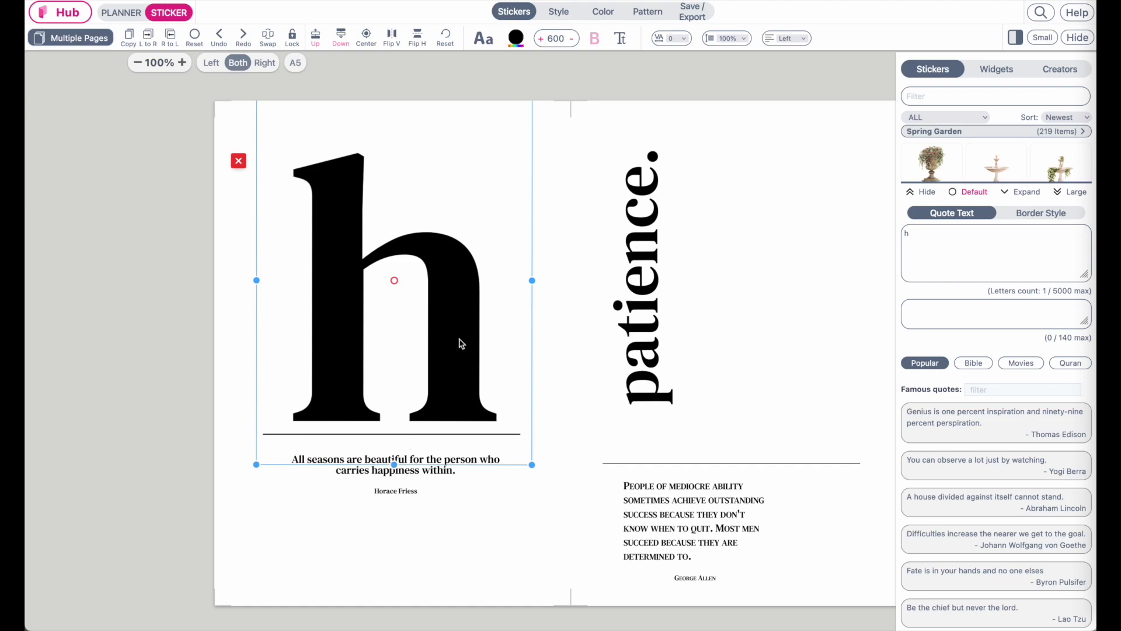
Step: Shrink the giant h from the bottom and lower it onto the rule above the quote
left_click_drag(394, 465, 401, 386)
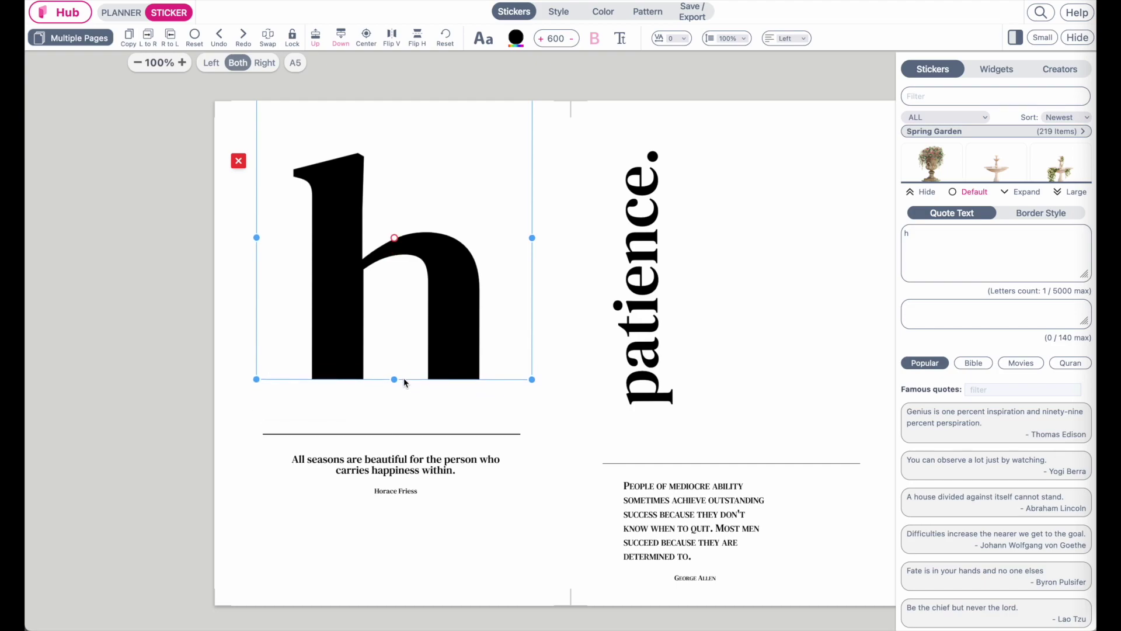
left_click_drag(443, 320, 439, 374)
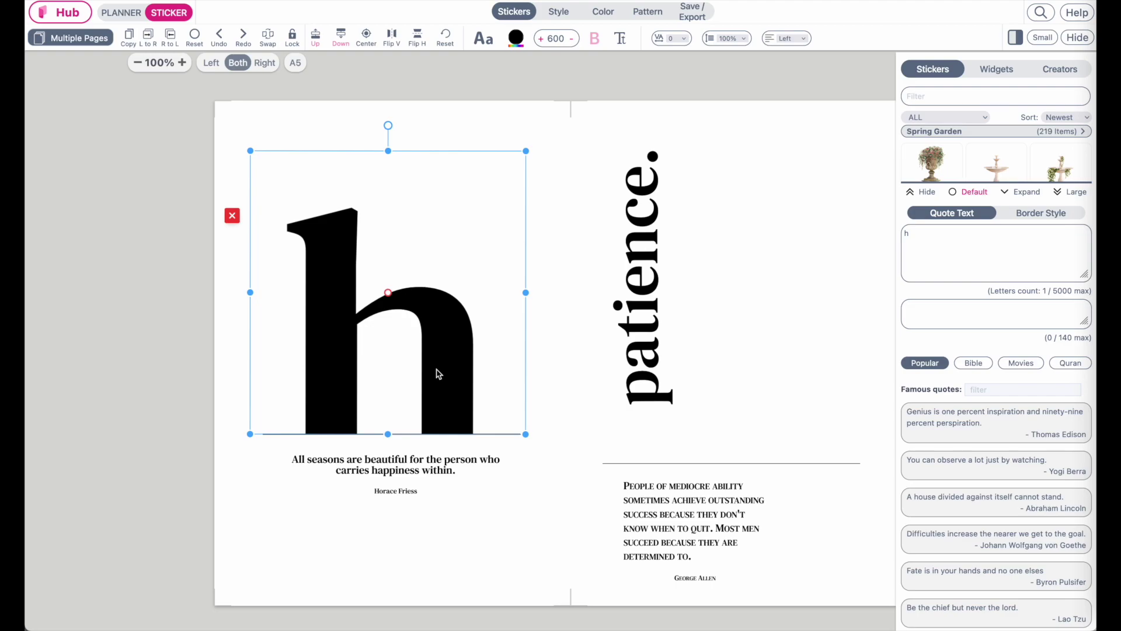
left_click(446, 575)
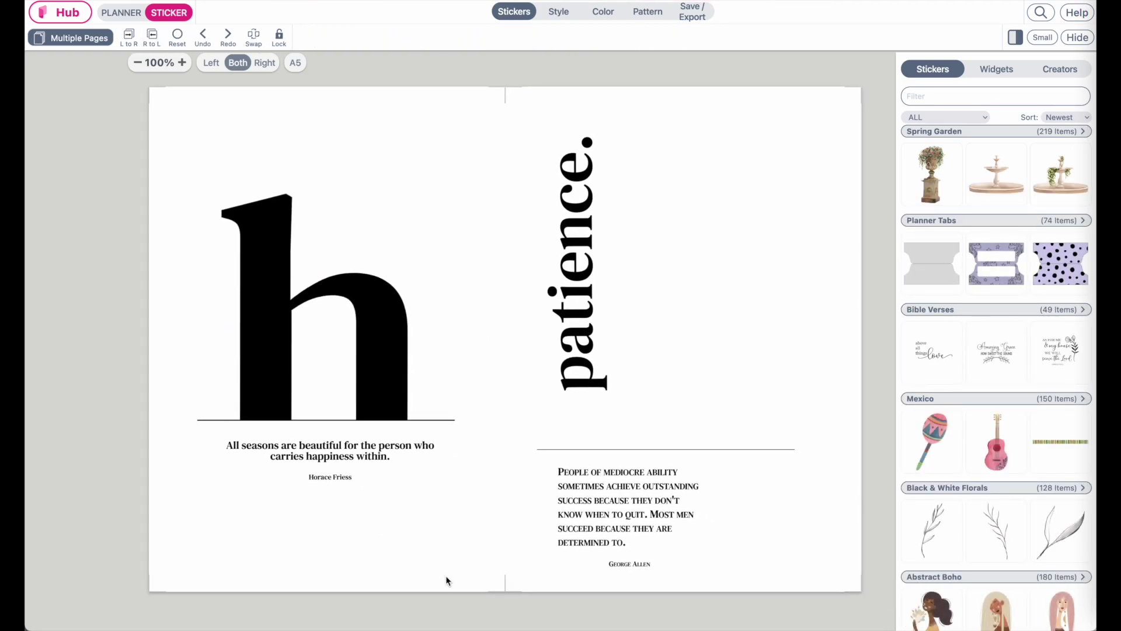
left_click(582, 303)
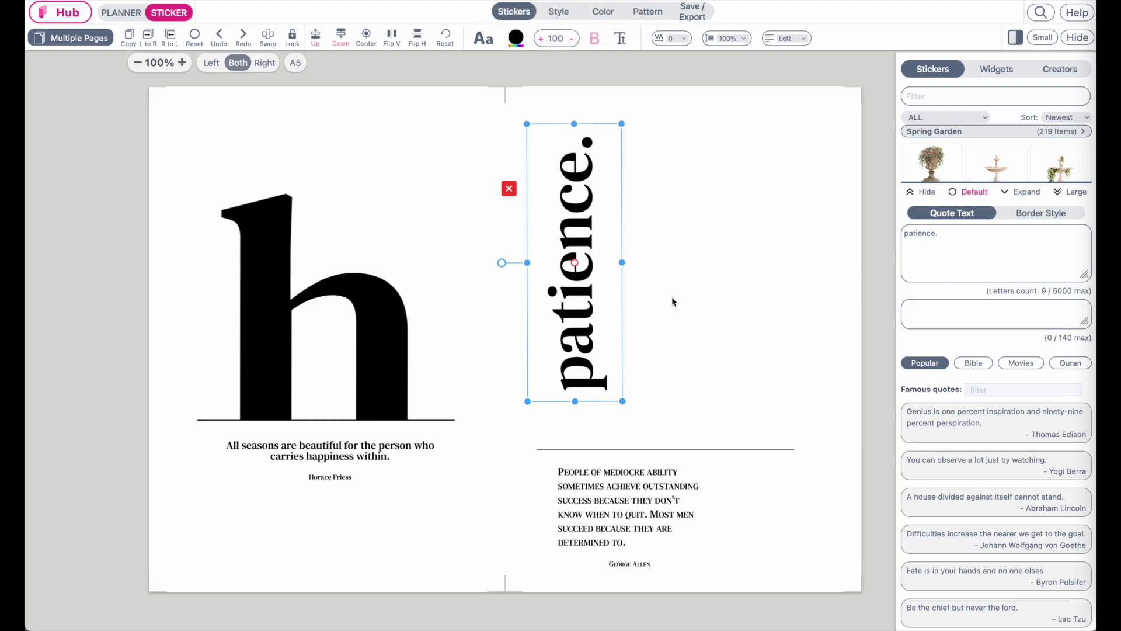
Step: Change the vertical heading text from 'patience.' to 'life.'
left_click(982, 389)
triple_click(920, 233)
type("life")
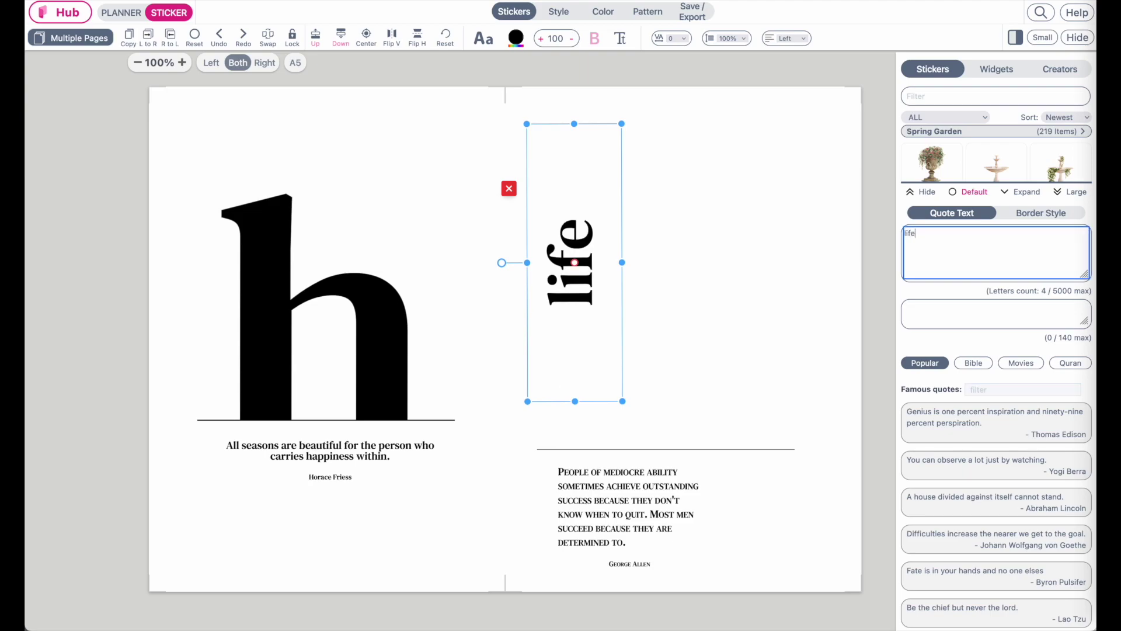
type(".")
Step: Filter Famous quotes by 'lif' and apply Marie Curie's 'Nothing in life is to be feared' quote
left_click(724, 500)
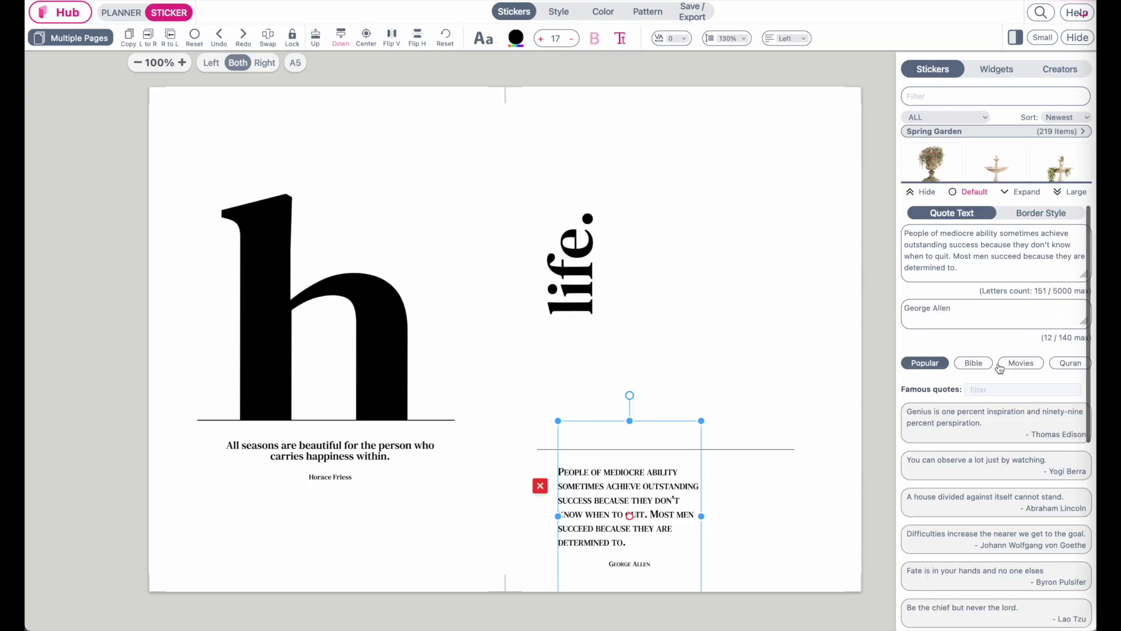
left_click(994, 390)
type("life")
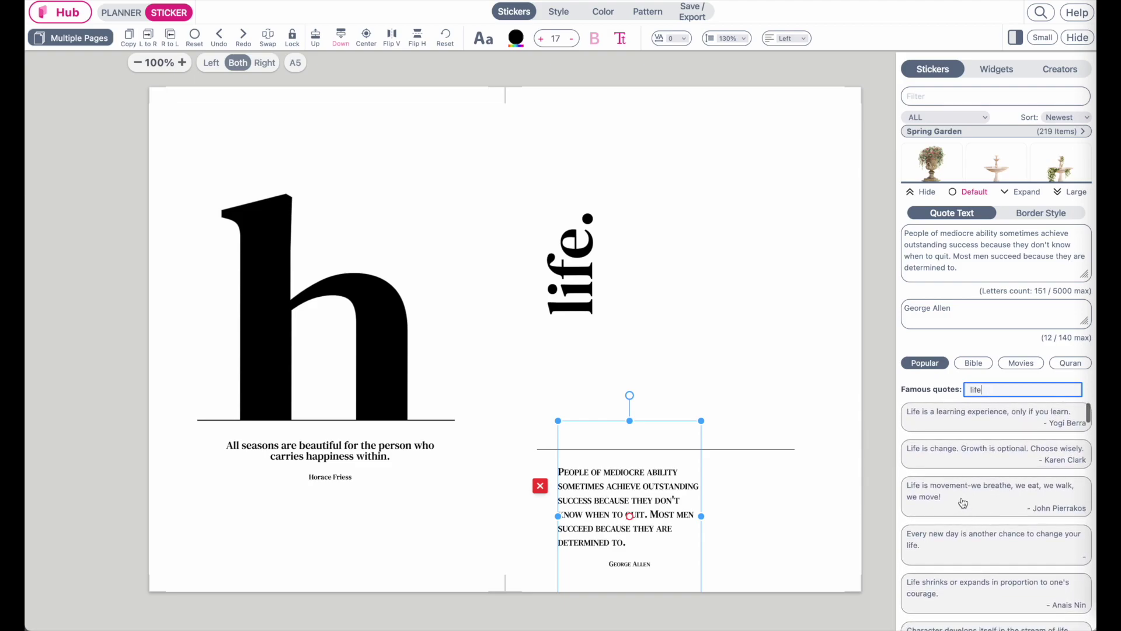
scroll(963, 503, "down", 10)
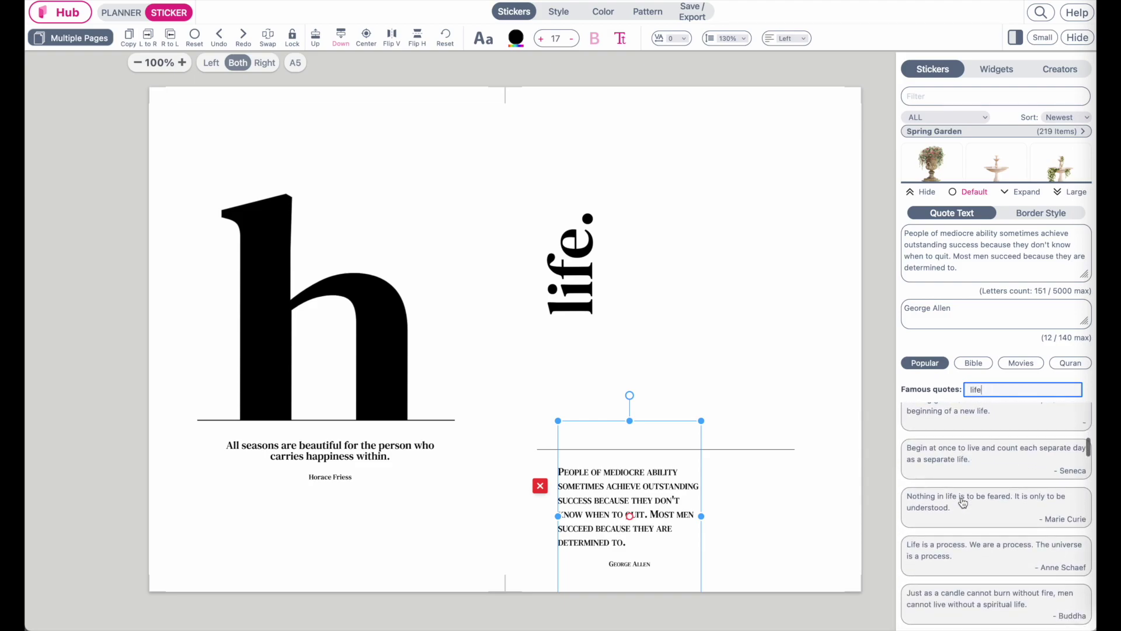
left_click(962, 504)
left_click(640, 493)
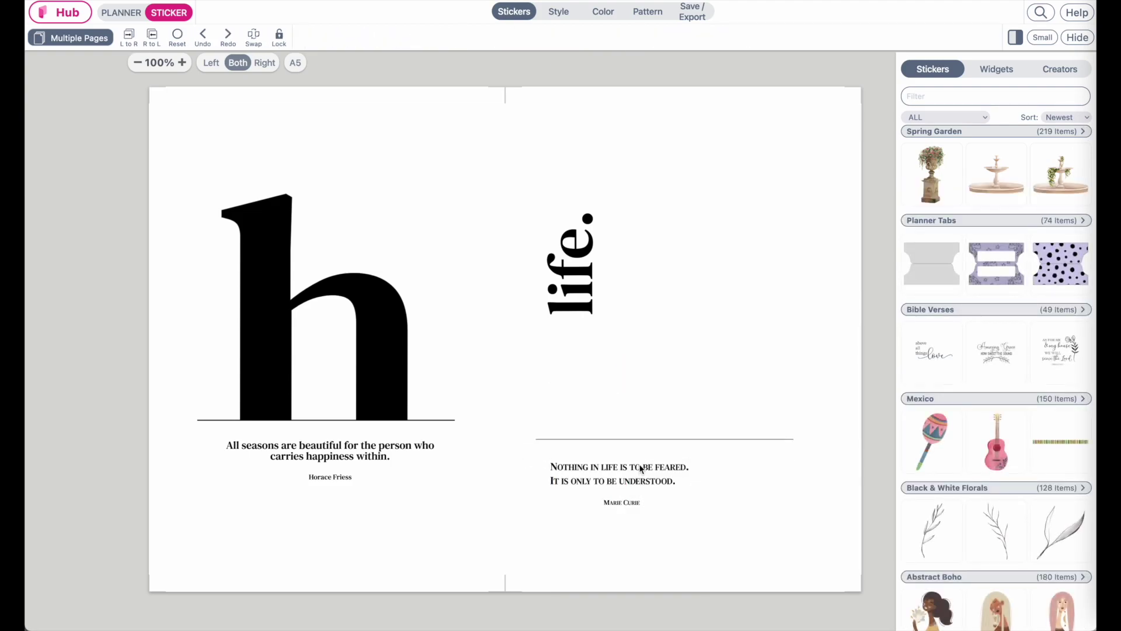
Step: Drag the vertical 'life.' heading down to rest just above the rule over Marie Curie's quote
left_click(638, 503)
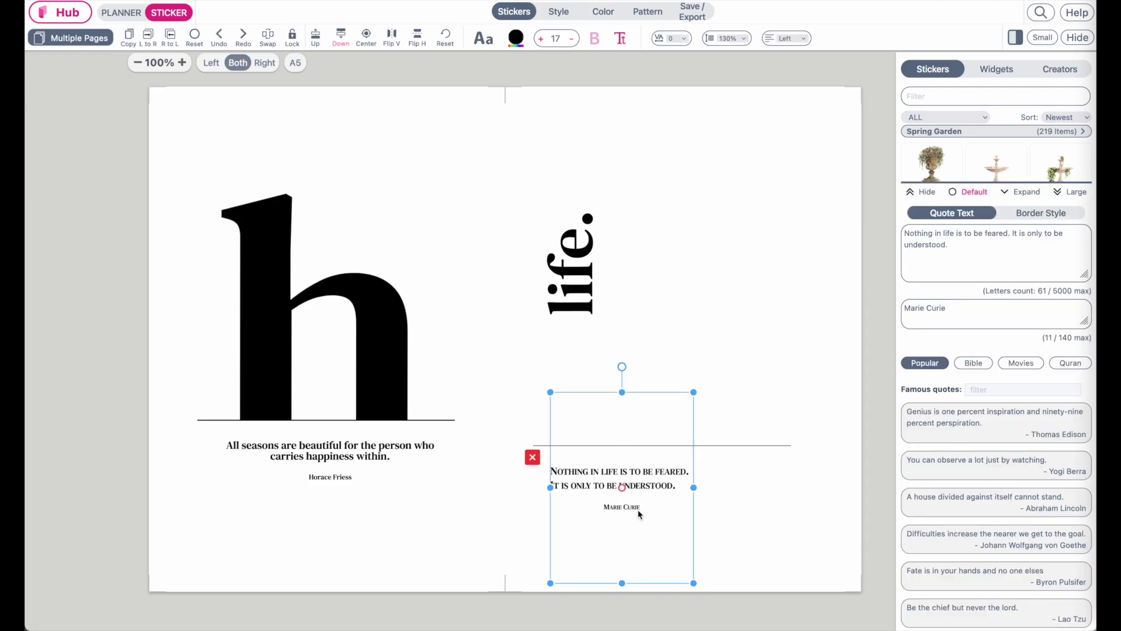
left_click_drag(577, 264, 576, 372)
left_click(698, 343)
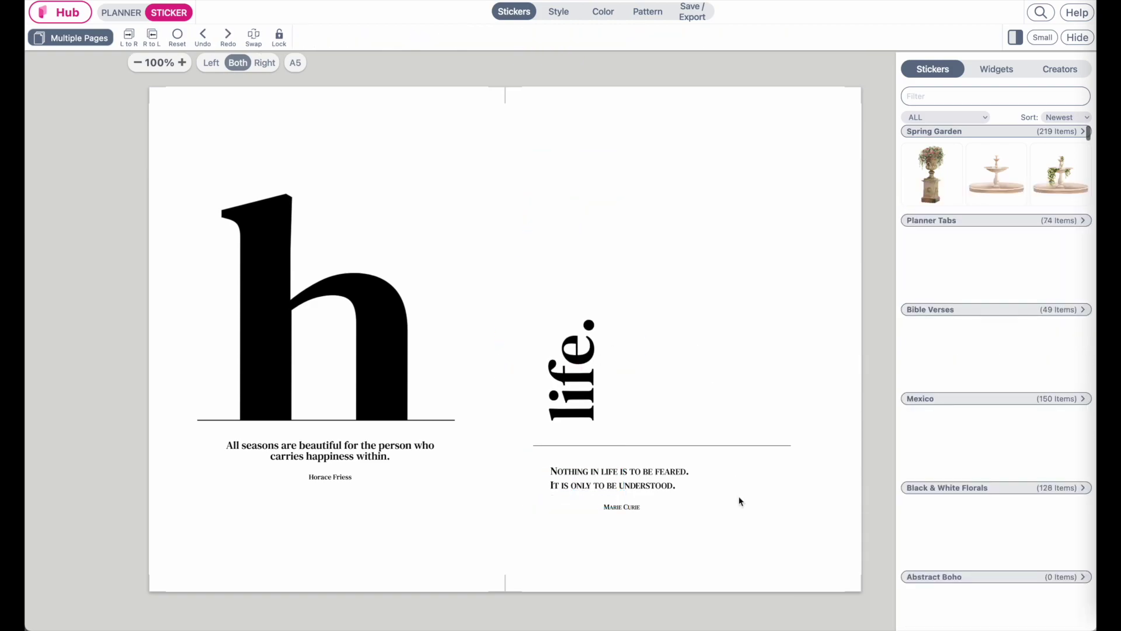